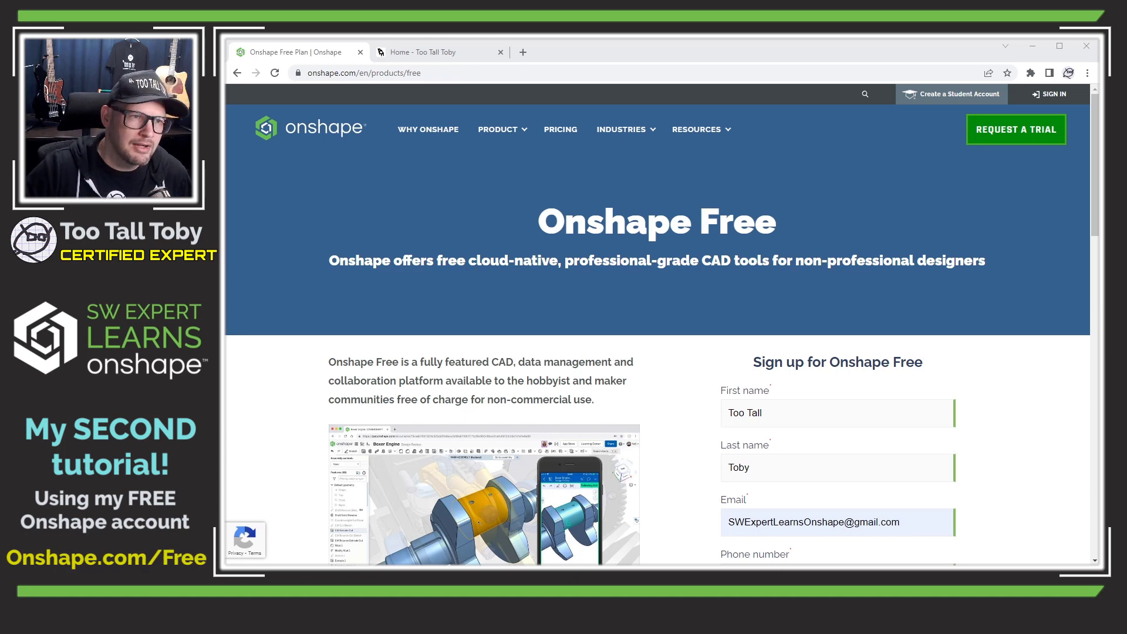
Step: Go to the Too Tall Toby site and open its Leaderboard page for the April 2023 challenge
{"action": "left_click", "coordinate": [422, 51]}
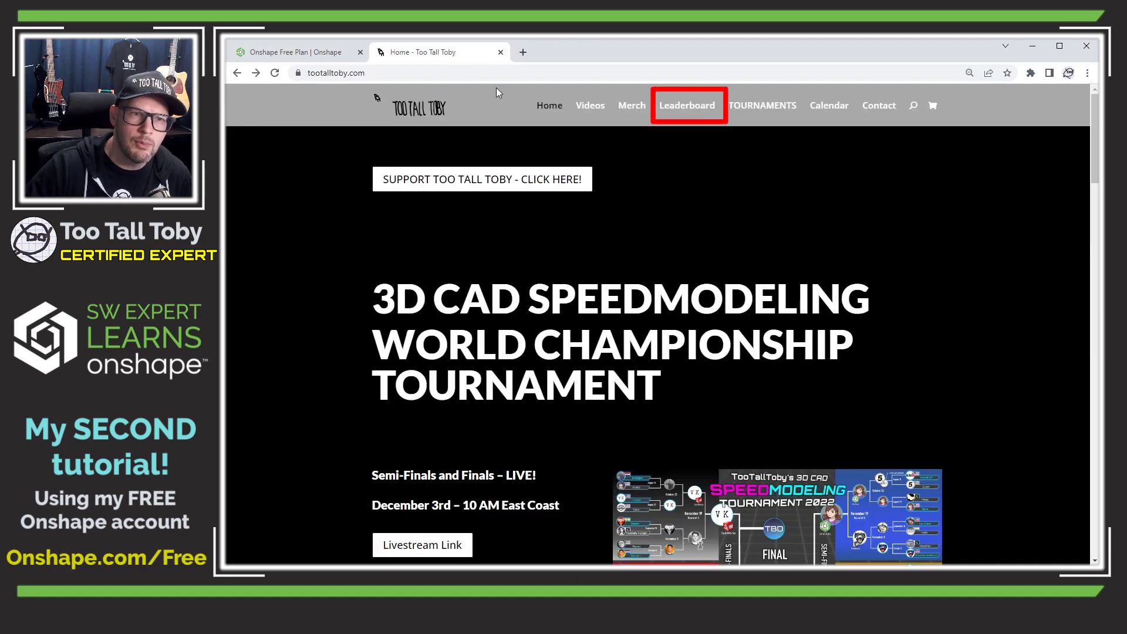
{"action": "left_click", "coordinate": [692, 111]}
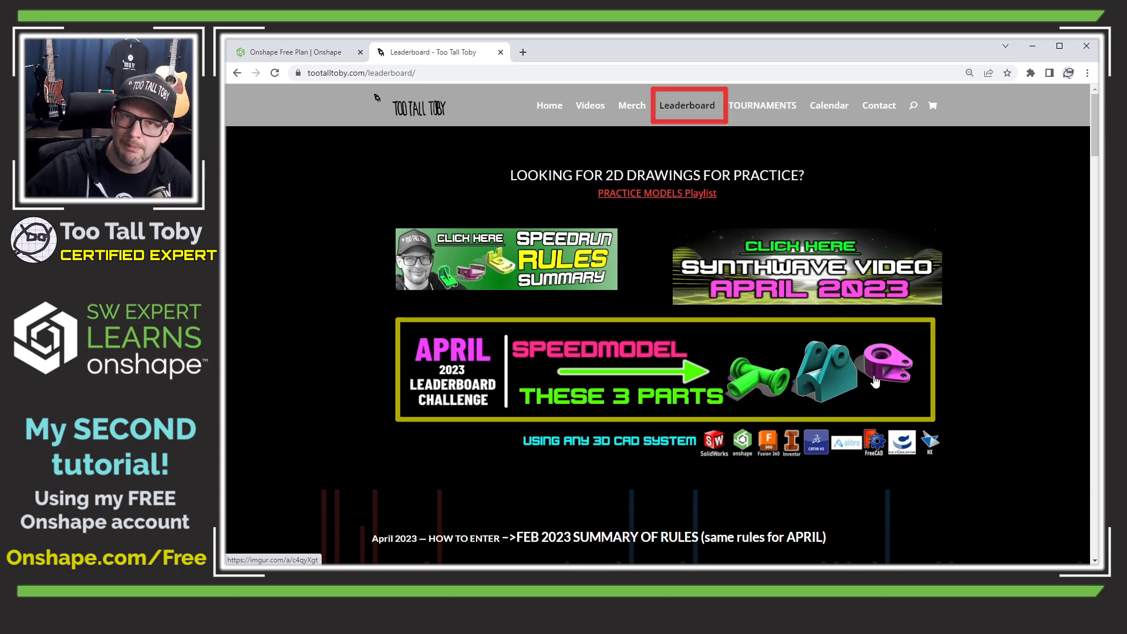
Step: Review the April 2023 challenge drawings on Imgur and move them into a separate window
{"action": "left_click", "coordinate": [805, 379]}
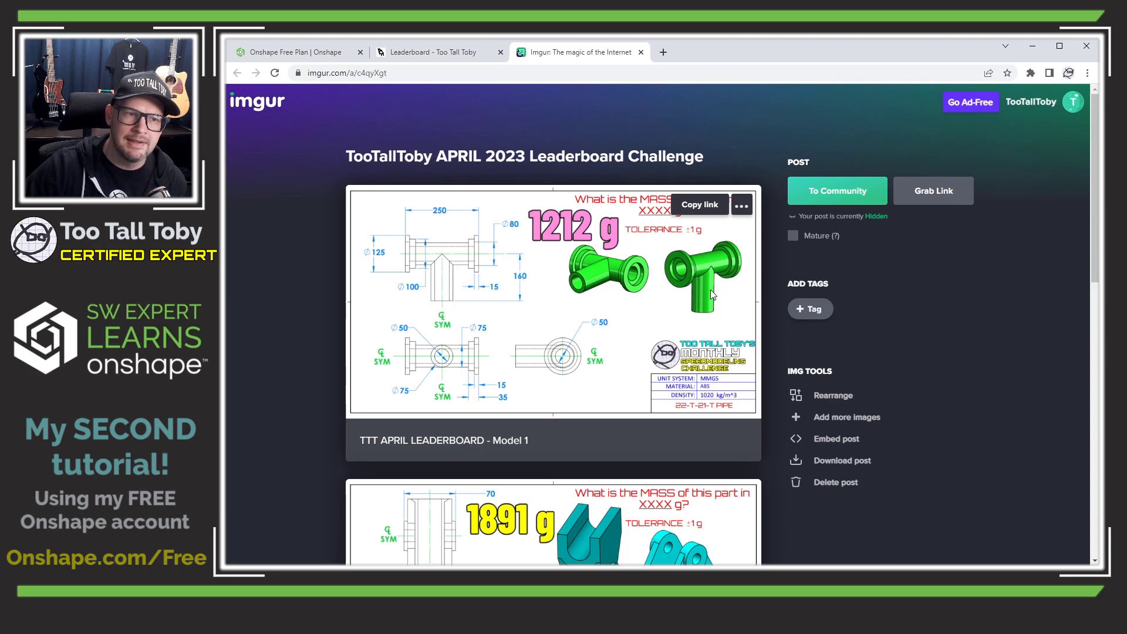
{"action": "scroll", "coordinate": [899, 278], "scroll_direction": "down", "scroll_amount": 6}
{"action": "scroll", "coordinate": [910, 305], "scroll_direction": "down", "scroll_amount": 5}
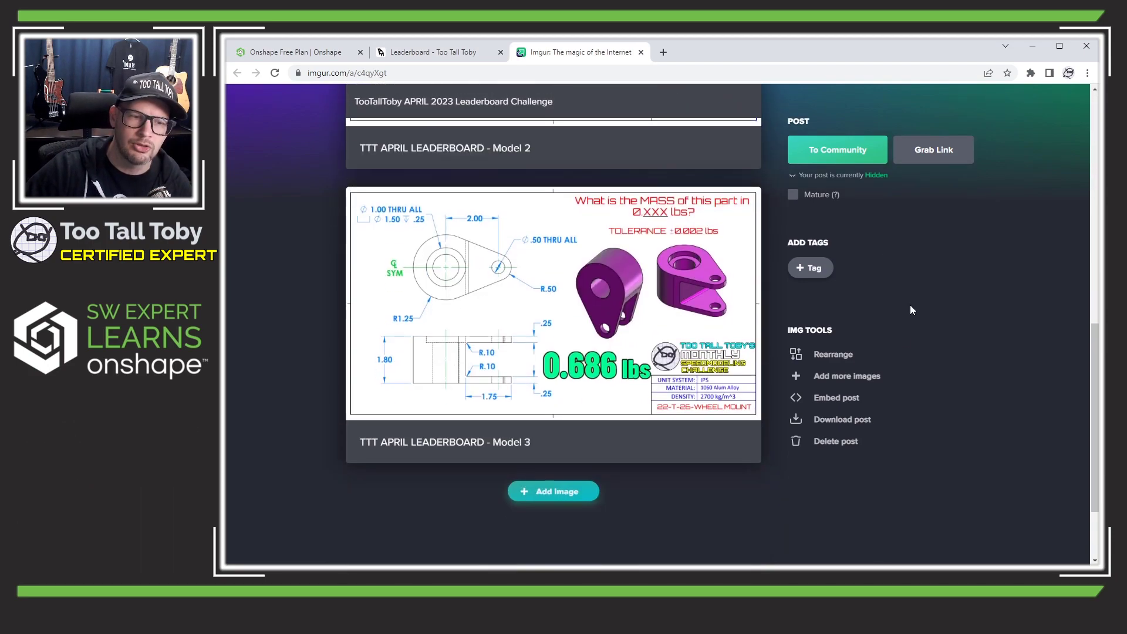
{"action": "scroll", "coordinate": [822, 410], "scroll_direction": "up", "scroll_amount": 10}
{"action": "scroll", "coordinate": [777, 421], "scroll_direction": "up", "scroll_amount": 1}
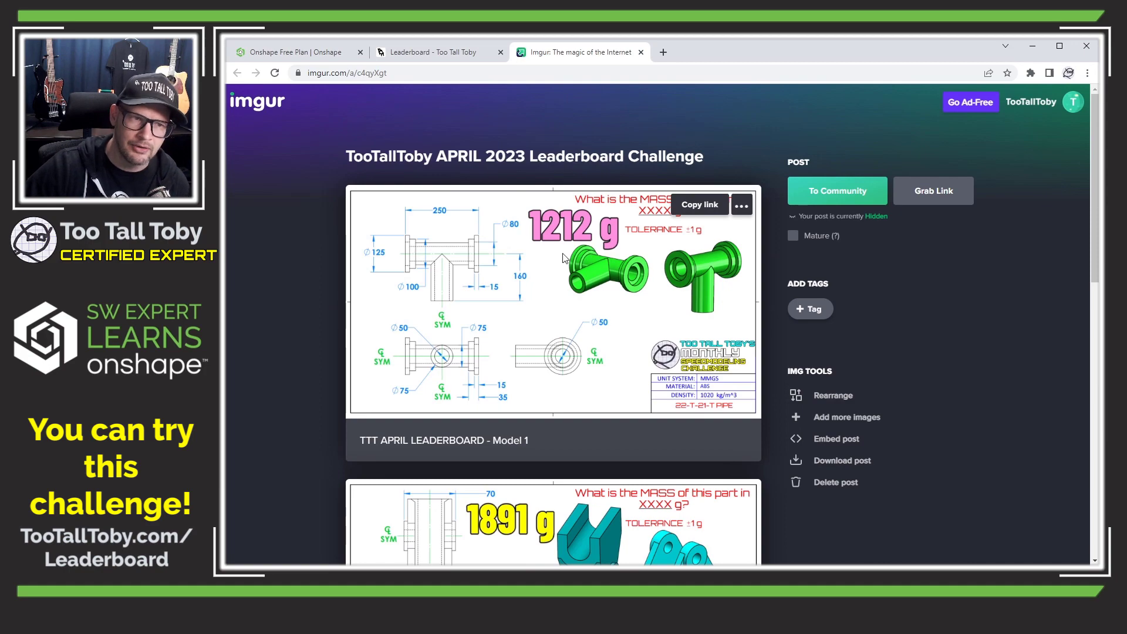
{"action": "scroll", "coordinate": [603, 243], "scroll_direction": "down", "scroll_amount": 10}
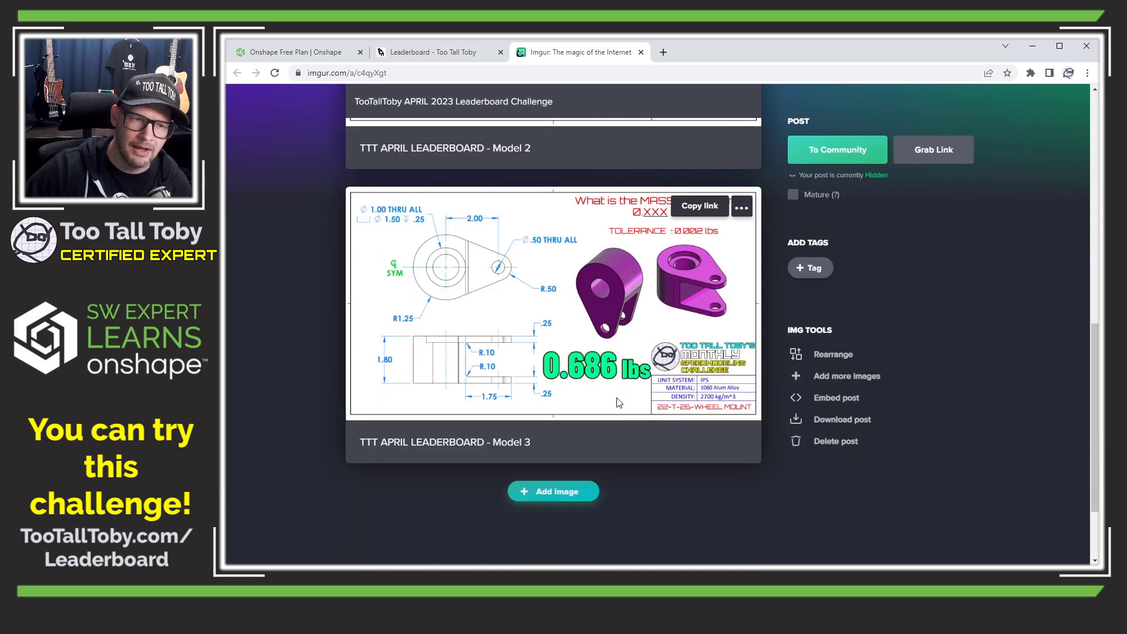
{"action": "scroll", "coordinate": [594, 374], "scroll_direction": "up", "scroll_amount": 10}
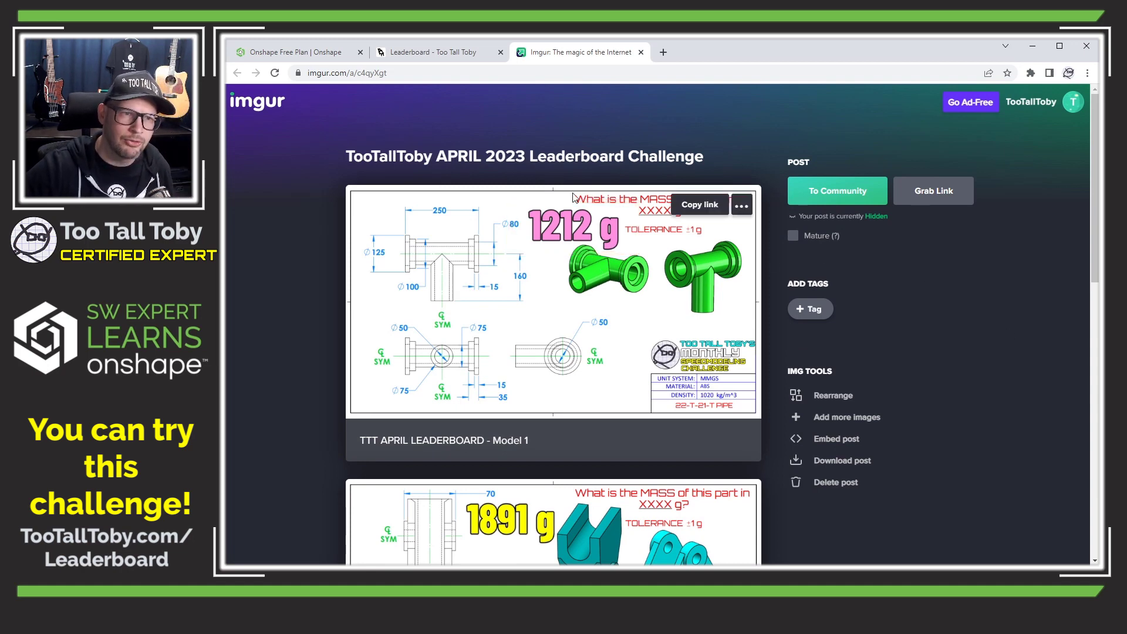
{"action": "left_click_drag", "start_coordinate": [569, 56], "coordinate": [1098, 176]}
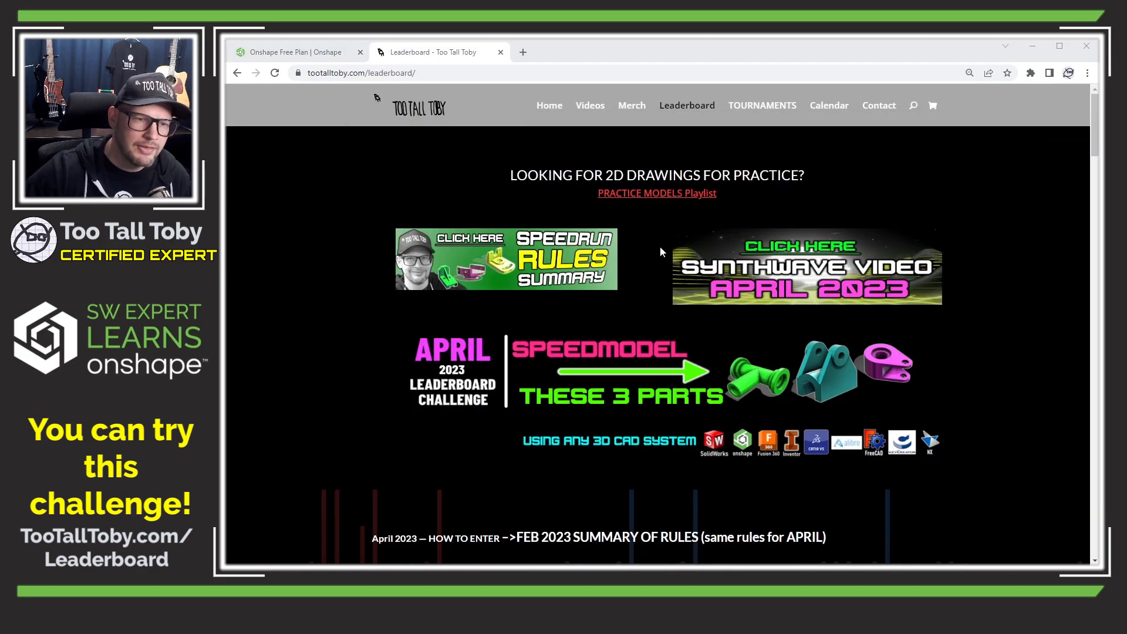
Step: Highlight Airwick's first-place entry, 03:12 total and 01:15 Model 1 time on the April 2023 leaderboard
{"action": "scroll", "coordinate": [1004, 294], "scroll_direction": "down", "scroll_amount": 7}
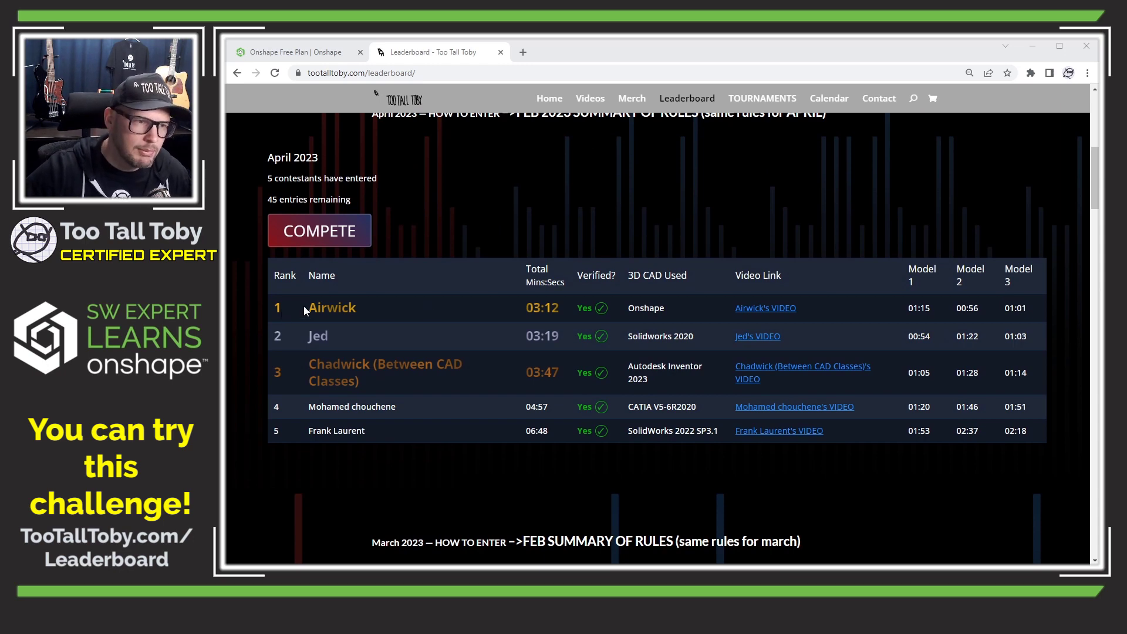
{"action": "left_click_drag", "start_coordinate": [279, 307], "coordinate": [370, 305]}
{"action": "left_click", "coordinate": [370, 305]}
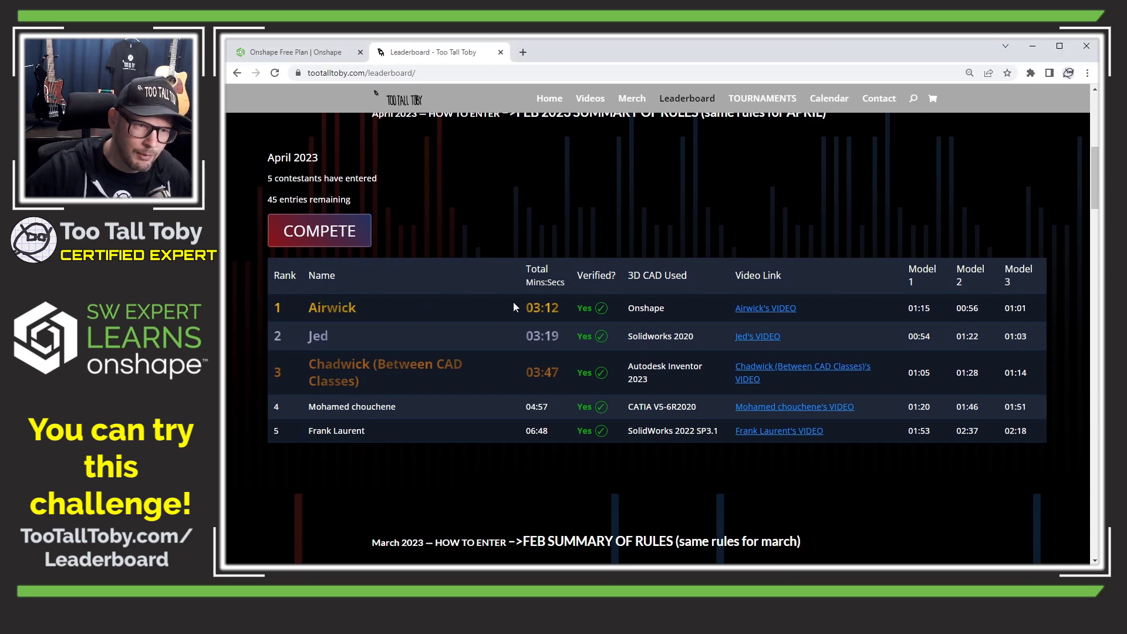
{"action": "left_click_drag", "start_coordinate": [520, 305], "coordinate": [560, 308]}
{"action": "left_click", "coordinate": [559, 308]}
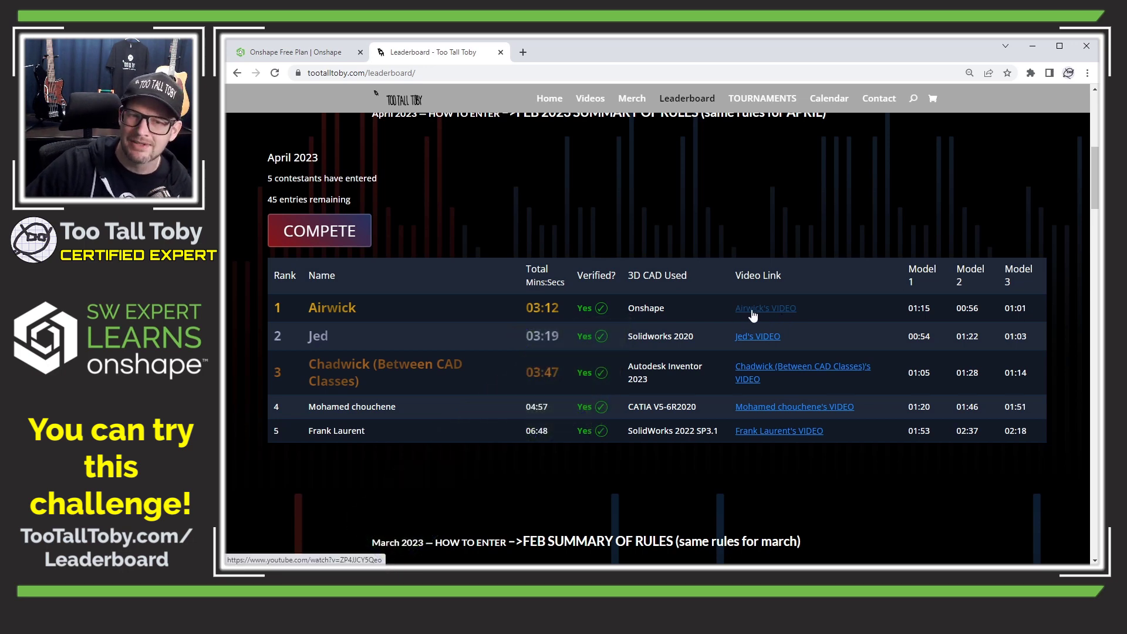
{"action": "left_click_drag", "start_coordinate": [906, 311], "coordinate": [945, 310]}
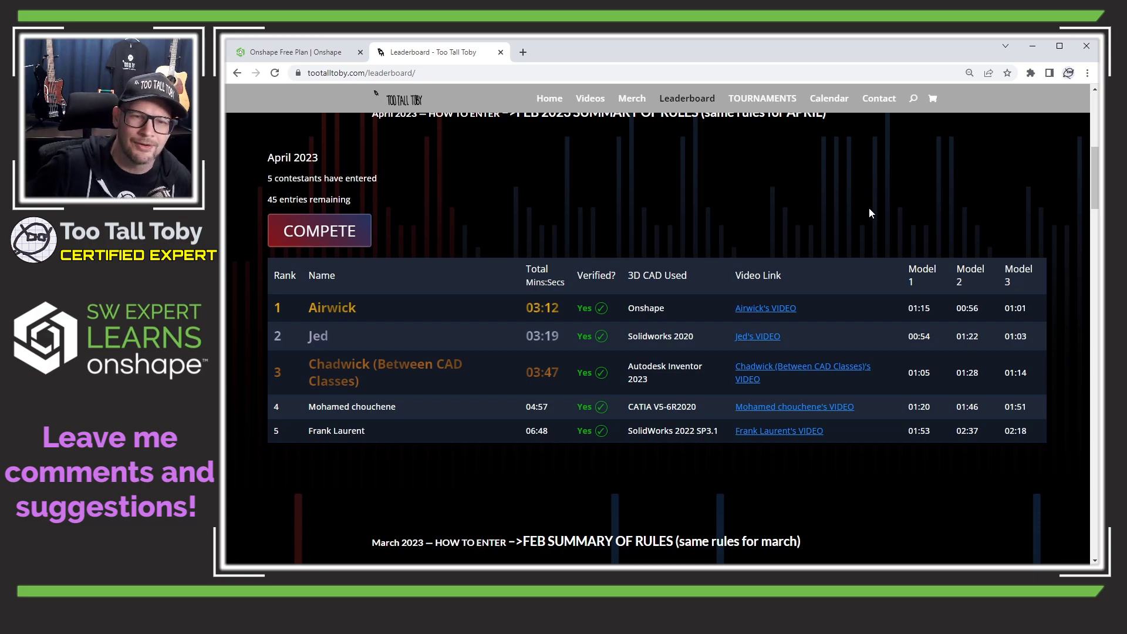
{"action": "scroll", "coordinate": [780, 407], "scroll_direction": "down", "scroll_amount": 7}
{"action": "scroll", "coordinate": [780, 406], "scroll_direction": "up", "scroll_amount": 9}
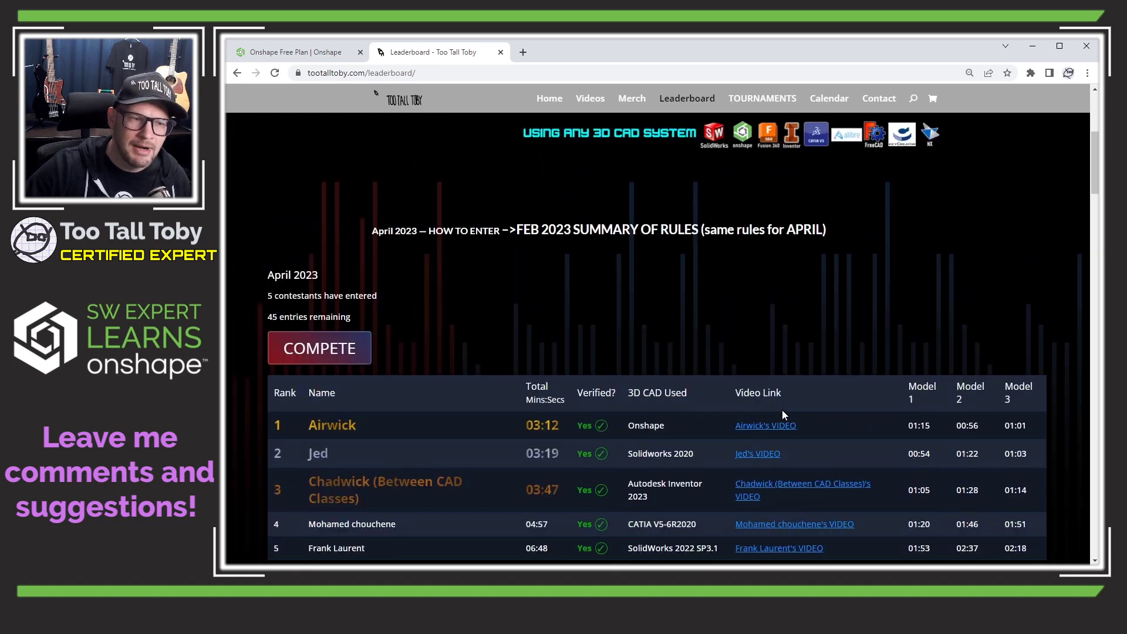
{"action": "scroll", "coordinate": [782, 414], "scroll_direction": "down", "scroll_amount": 1}
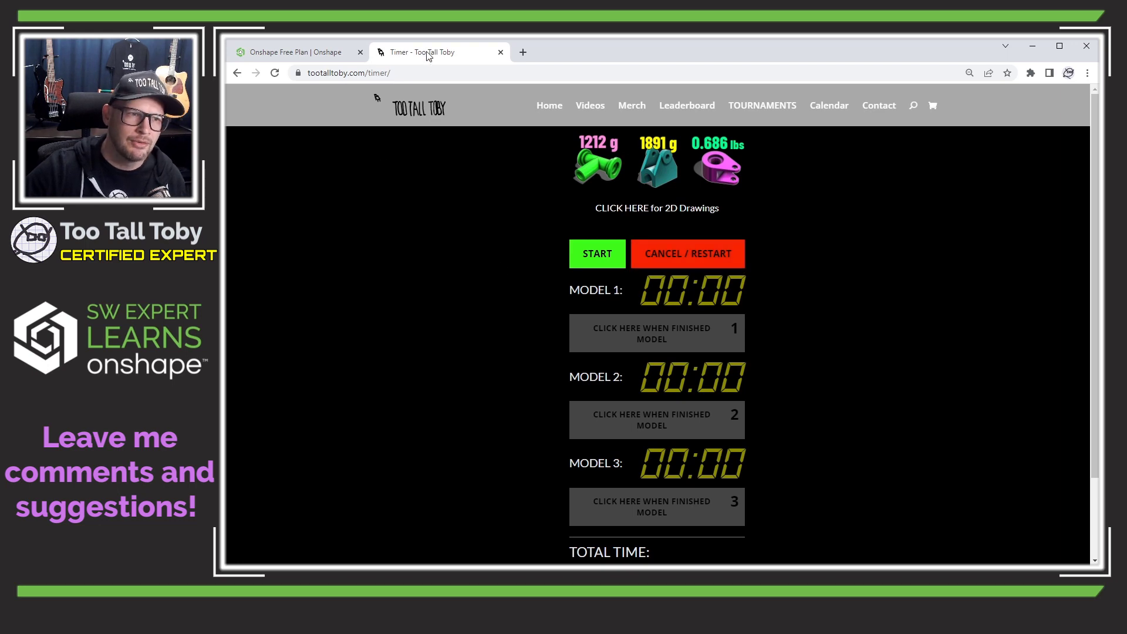
Step: Detach the Timer page into its own window and narrow it to reveal Onshape behind
{"action": "left_click_drag", "start_coordinate": [428, 60], "coordinate": [439, 53]}
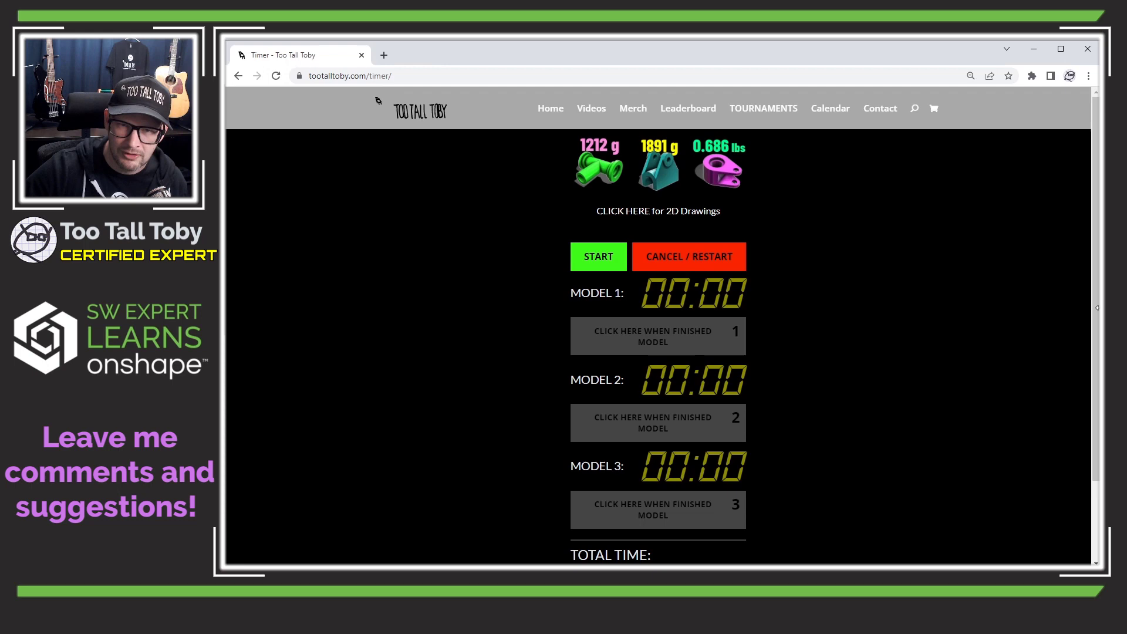
{"action": "left_click_drag", "start_coordinate": [1097, 308], "coordinate": [536, 294]}
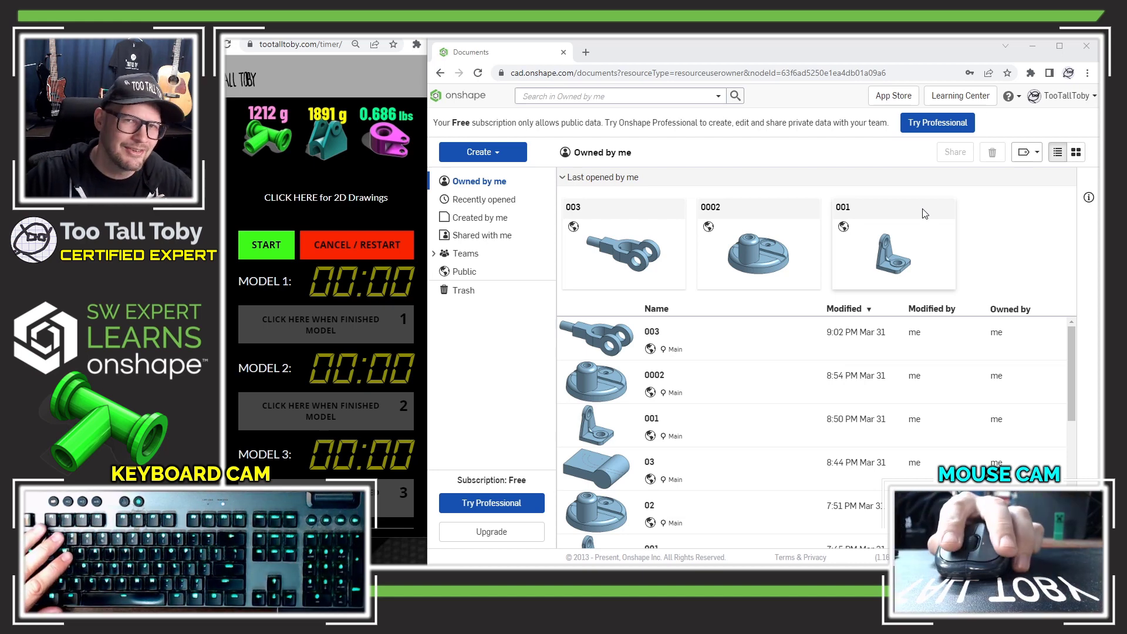
Step: Reposition the challenge drawing window, then start the Model 1 timer
{"action": "key", "text": "alt+Tab"}
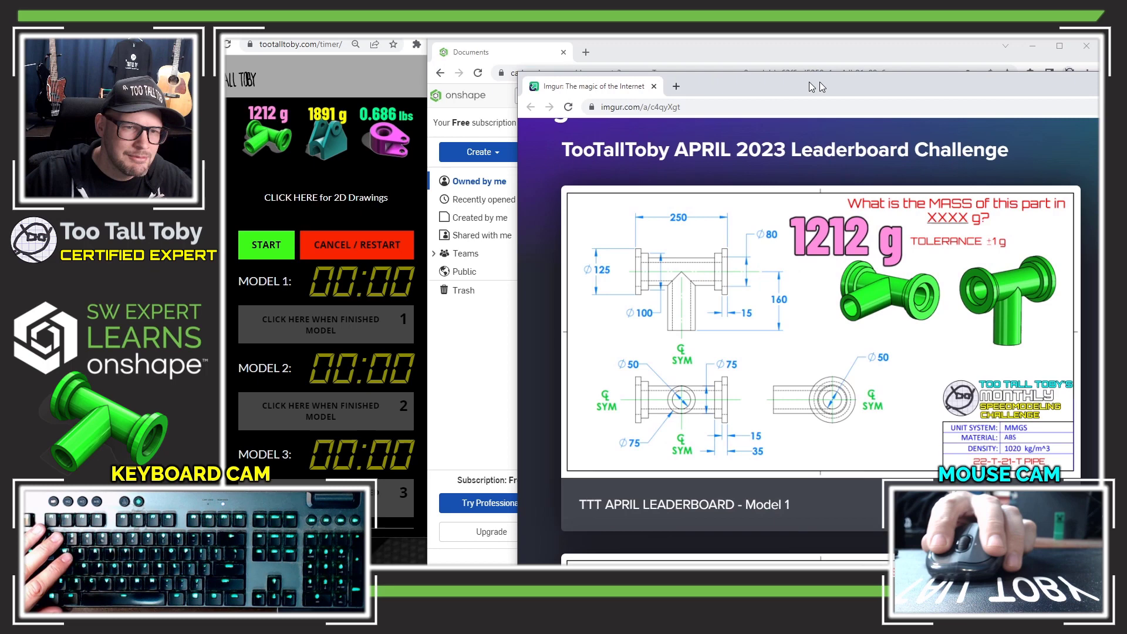
{"action": "left_click_drag", "start_coordinate": [812, 87], "coordinate": [723, 52]}
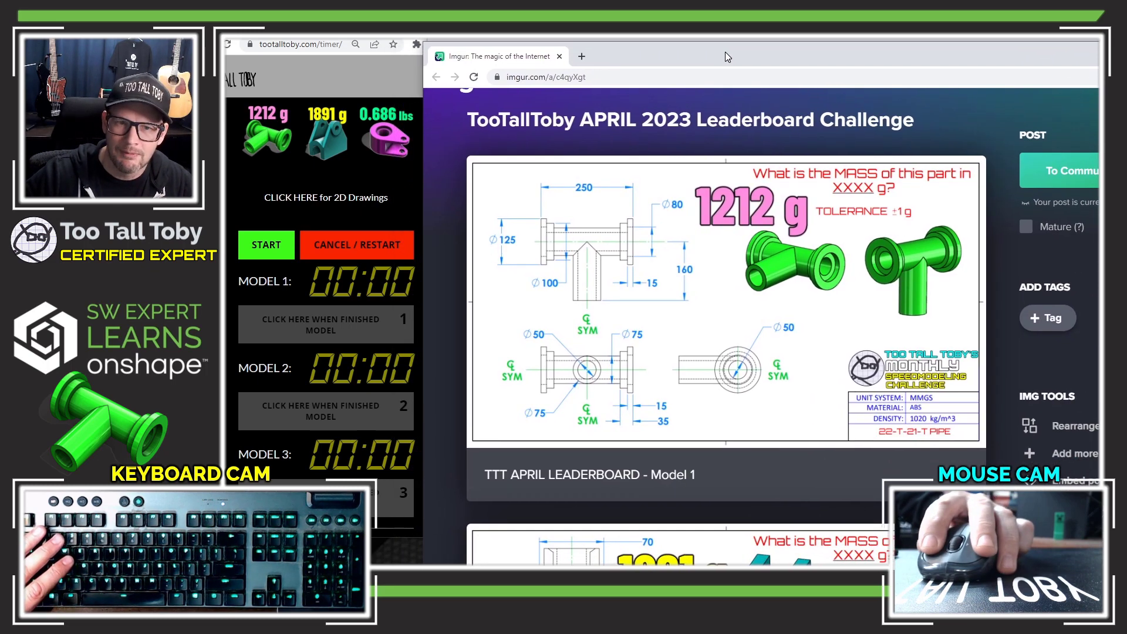
{"action": "key", "text": "alt+Tab"}
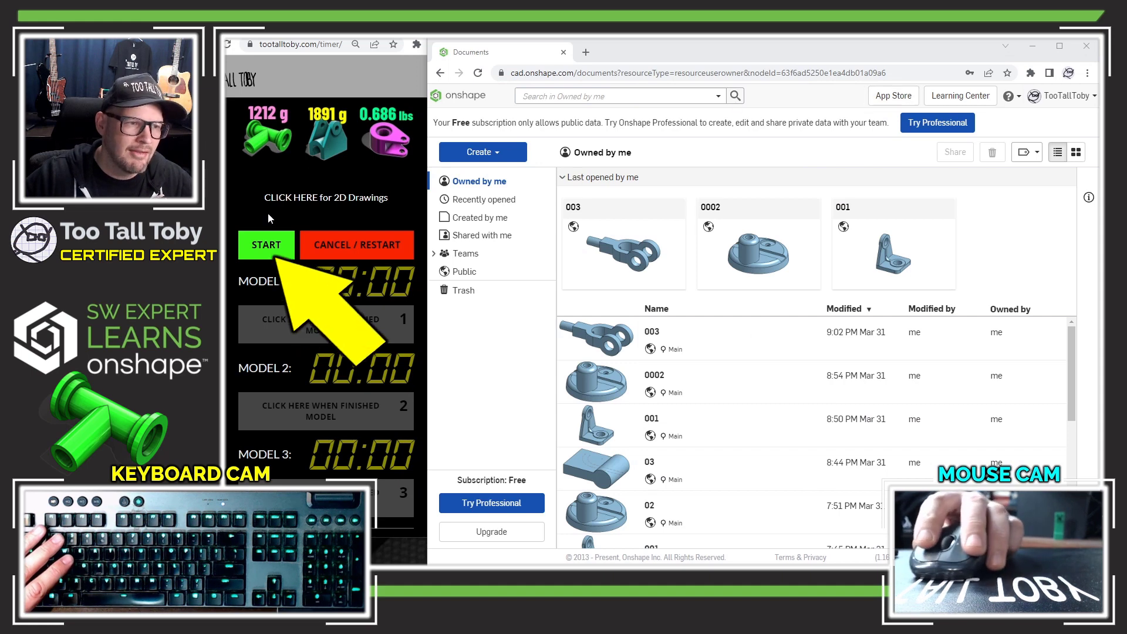
{"action": "left_click", "coordinate": [265, 244]}
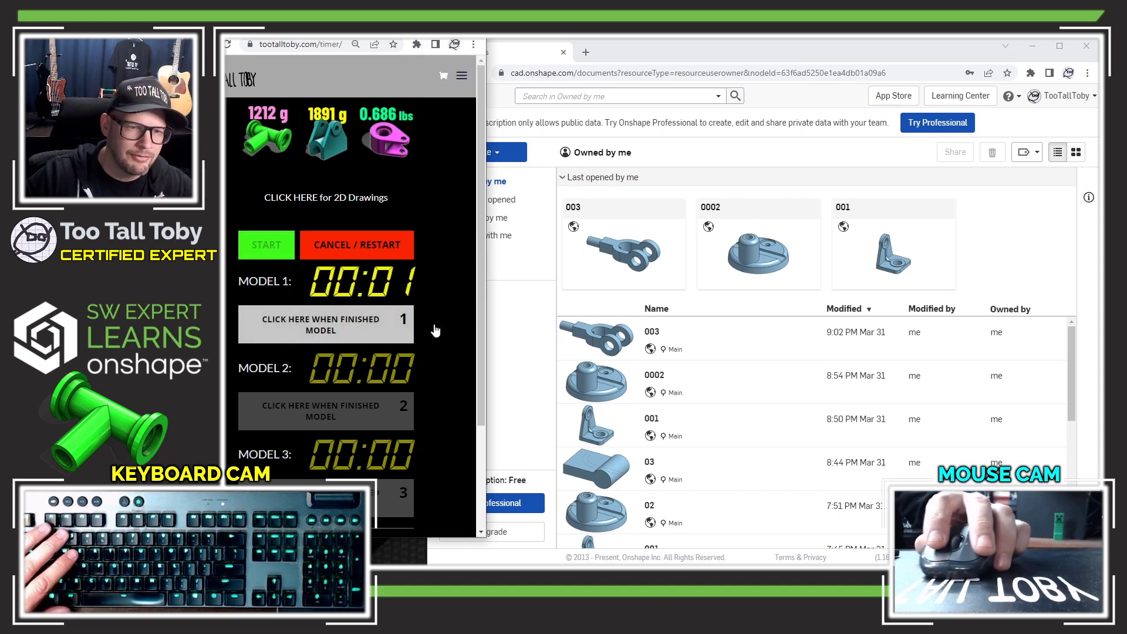
Step: Create a new public Onshape document named 01
{"action": "left_click", "coordinate": [505, 151]}
{"action": "left_click", "coordinate": [467, 175]}
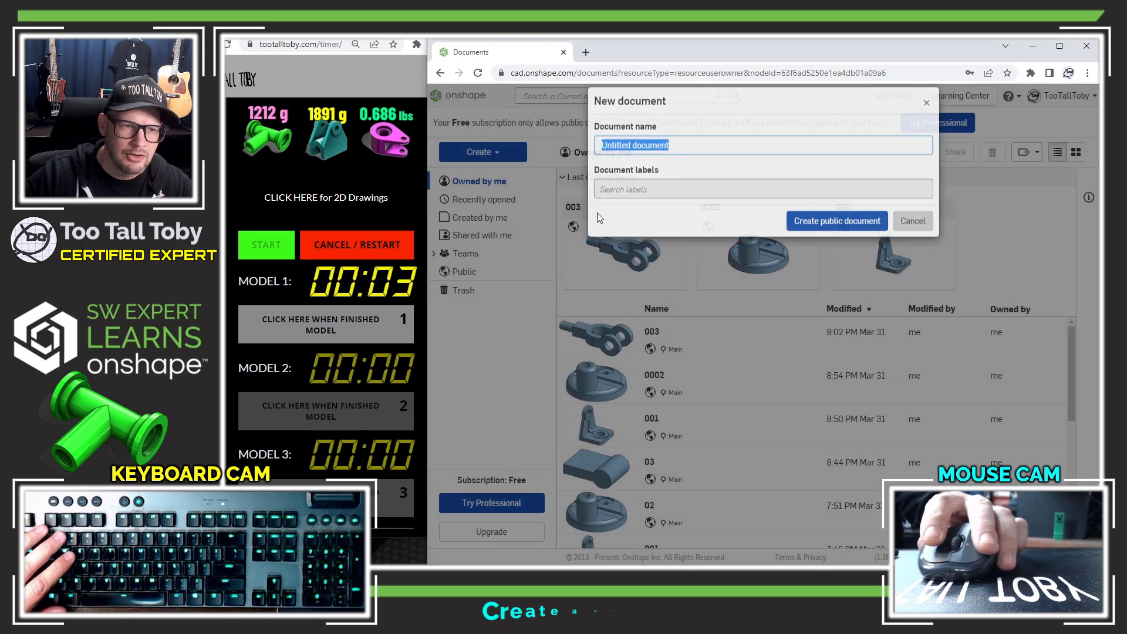
{"action": "type", "text": "01"}
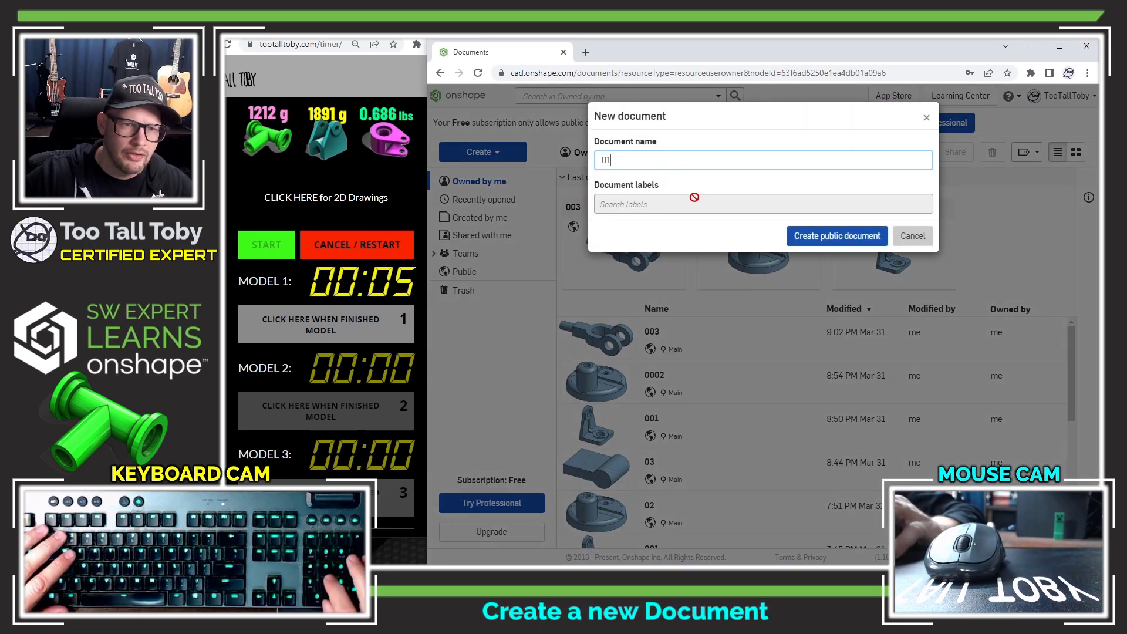
{"action": "left_click", "coordinate": [822, 235]}
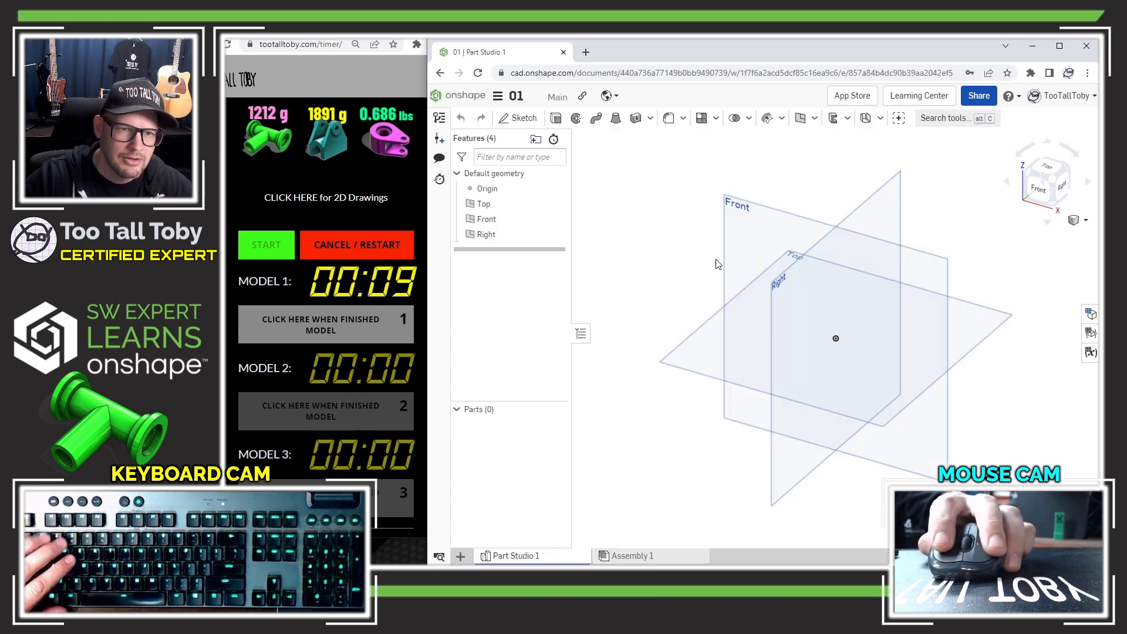
Step: Start a sketch on the Top plane, viewed normal, with the Line tool
{"action": "left_click", "coordinate": [687, 347]}
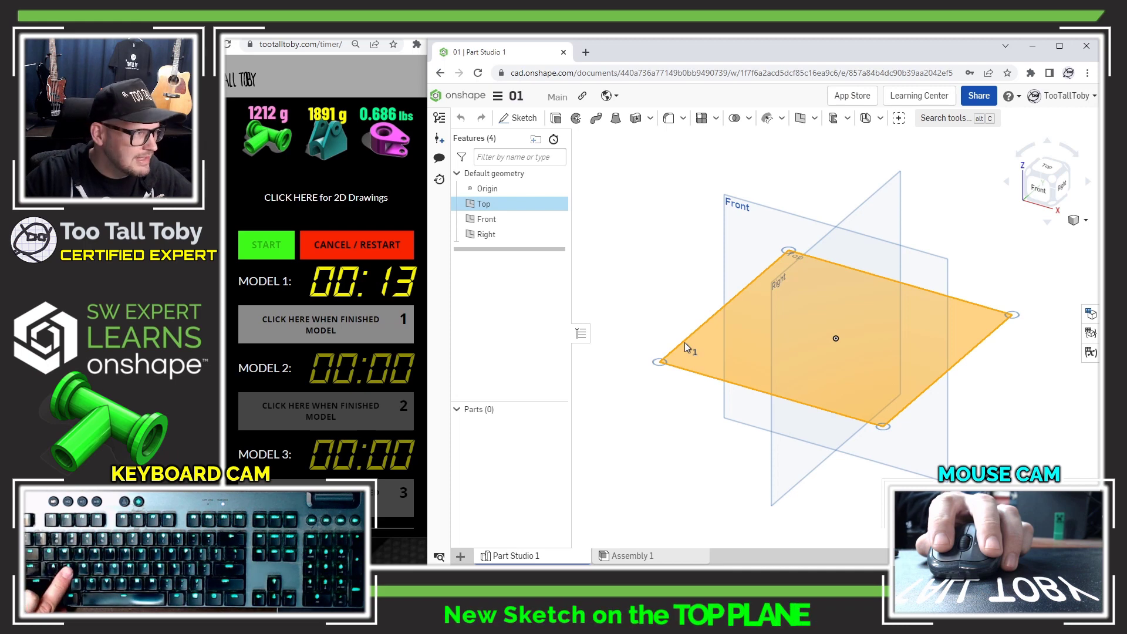
{"action": "key", "text": "s"}
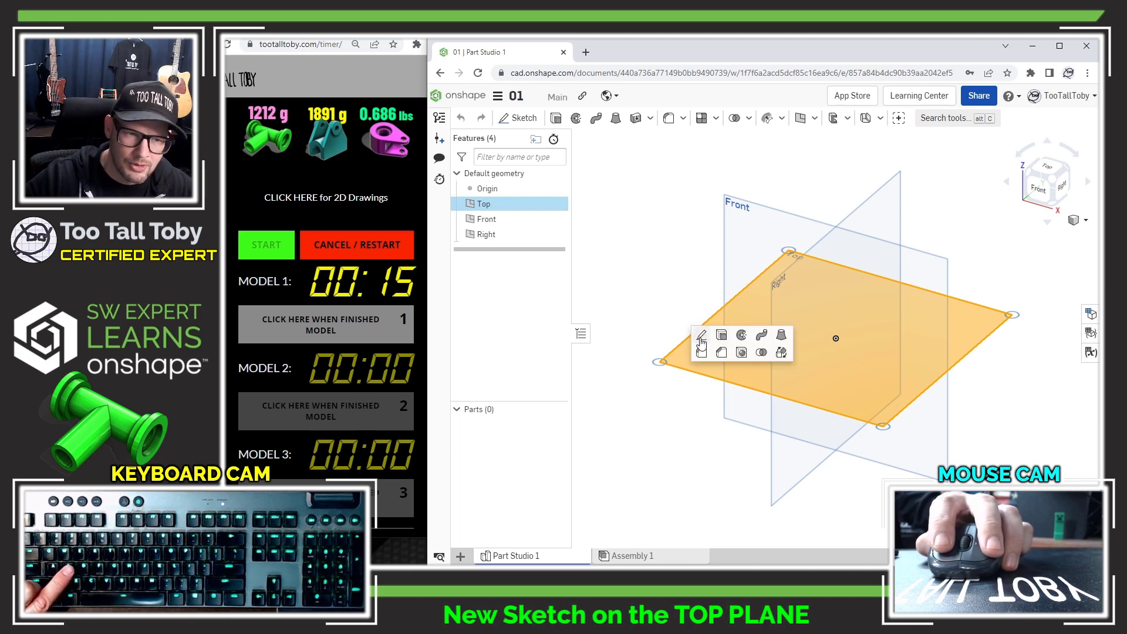
{"action": "left_click", "coordinate": [701, 337]}
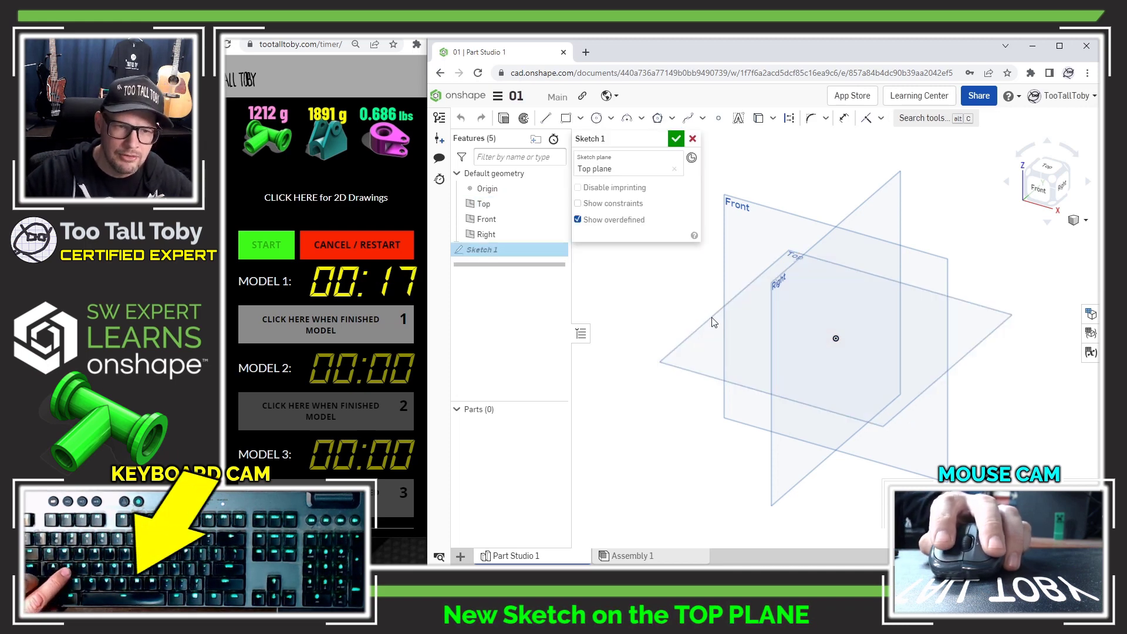
{"action": "key", "text": "n"}
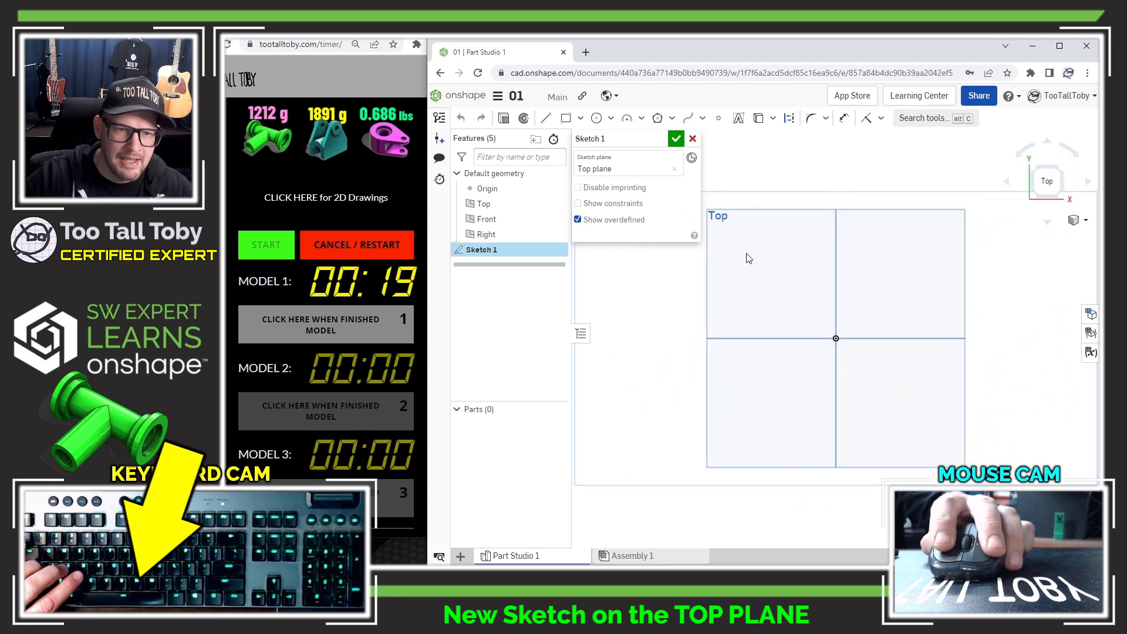
{"action": "key", "text": "s"}
{"action": "left_click", "coordinate": [796, 261]}
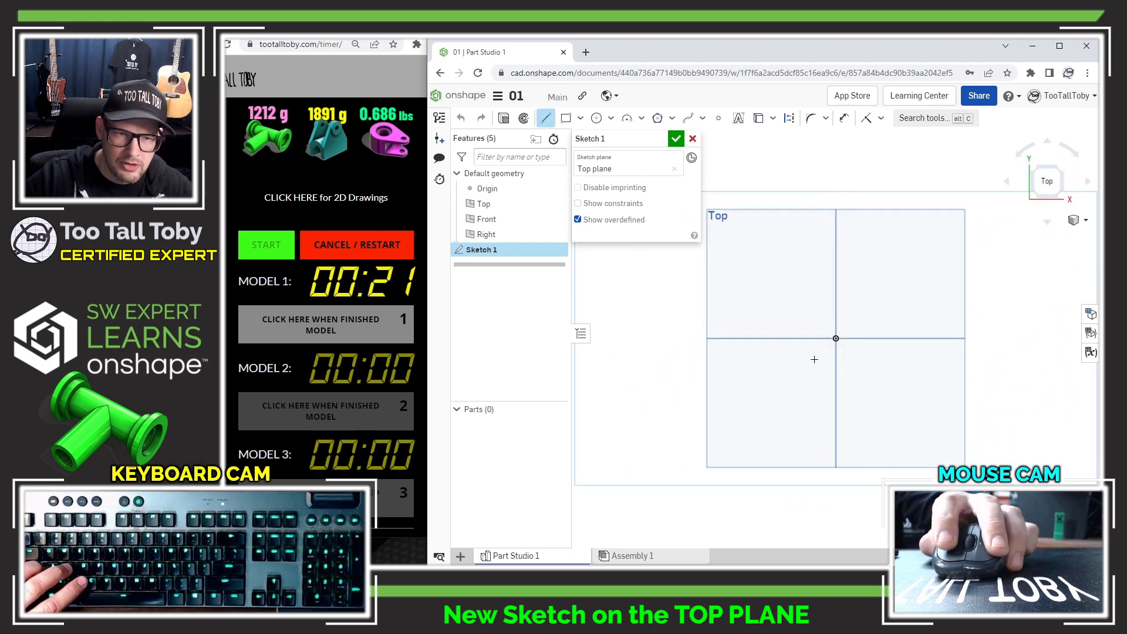
Step: Draw from the origin a 125 top line and a 62.5 (125/2) left edge
{"action": "left_click", "coordinate": [836, 339]}
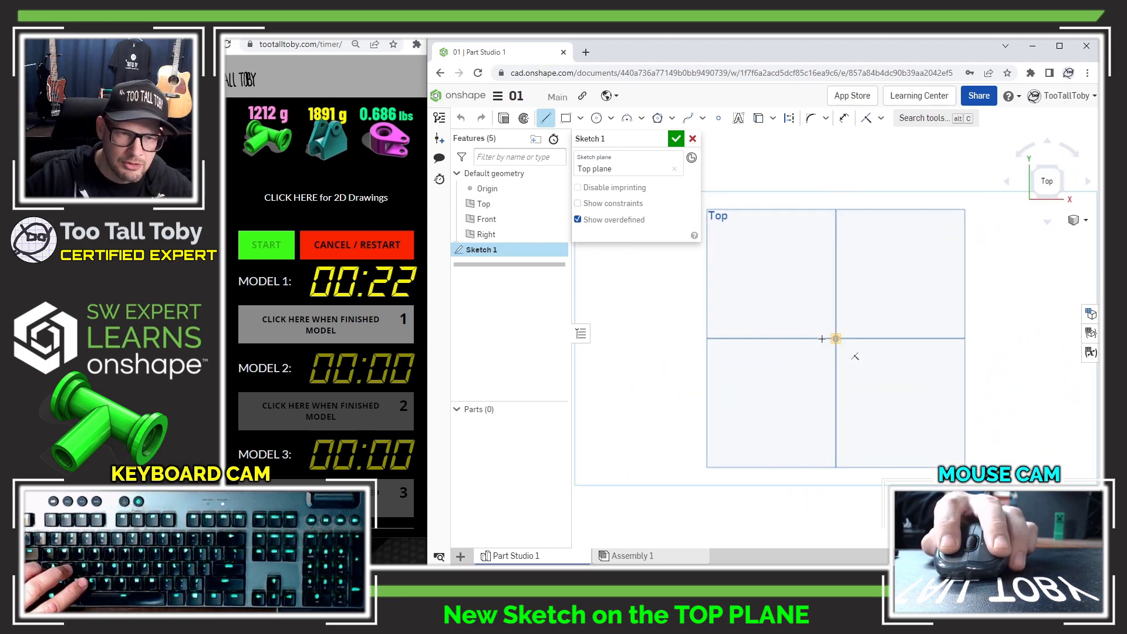
{"action": "left_click", "coordinate": [695, 340]}
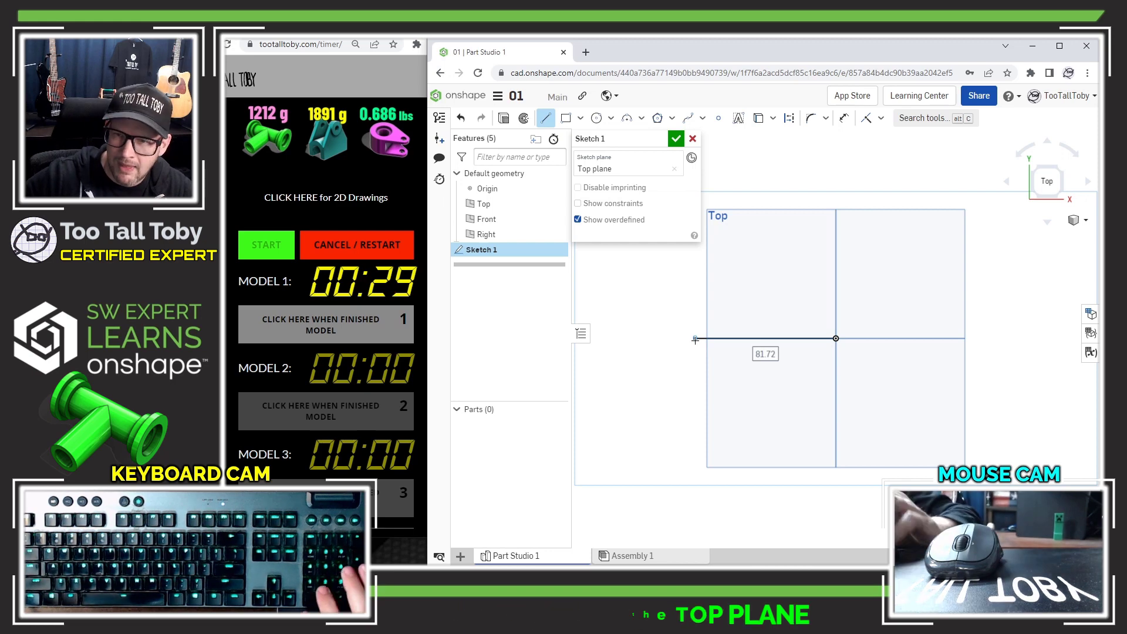
{"action": "type", "text": "125"}
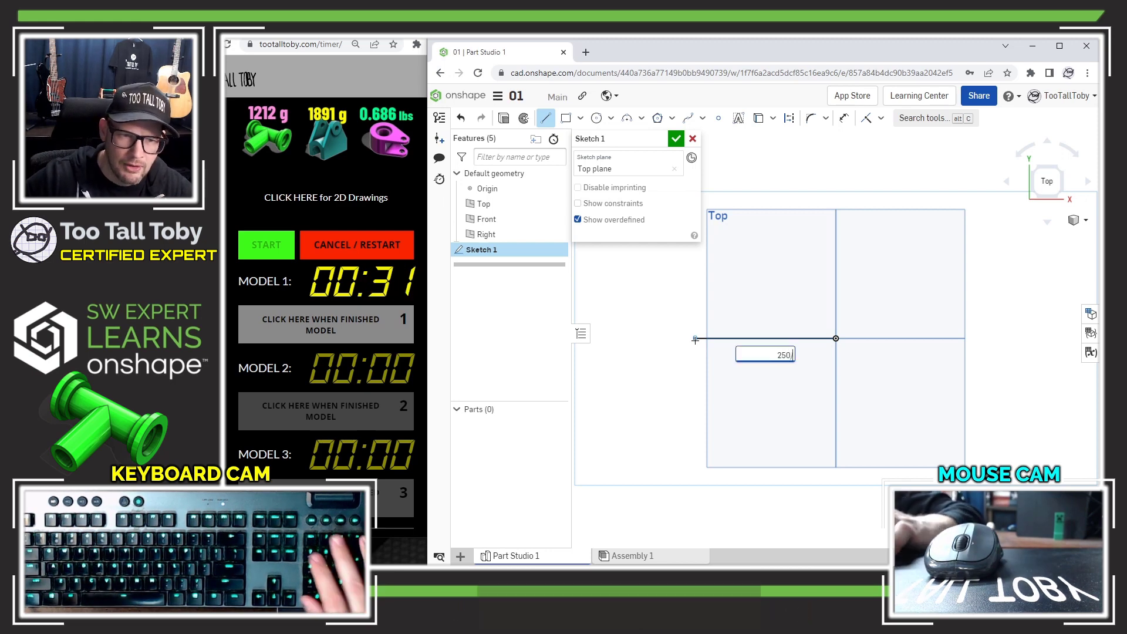
{"action": "key", "text": "Return"}
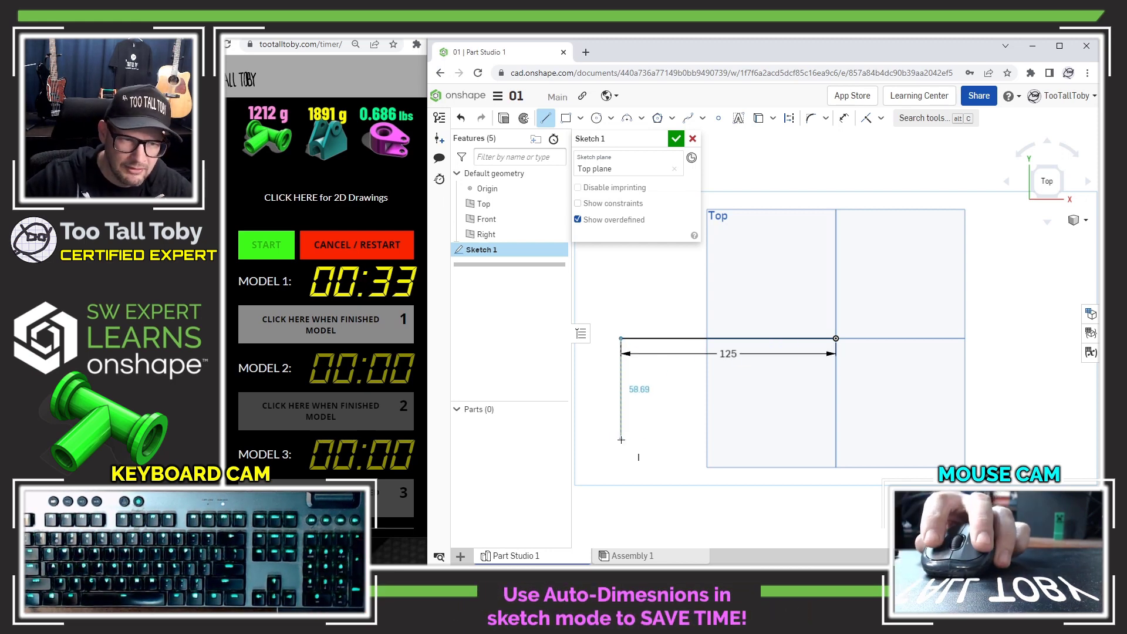
{"action": "left_click", "coordinate": [621, 439]}
{"action": "type", "text": "125/2"}
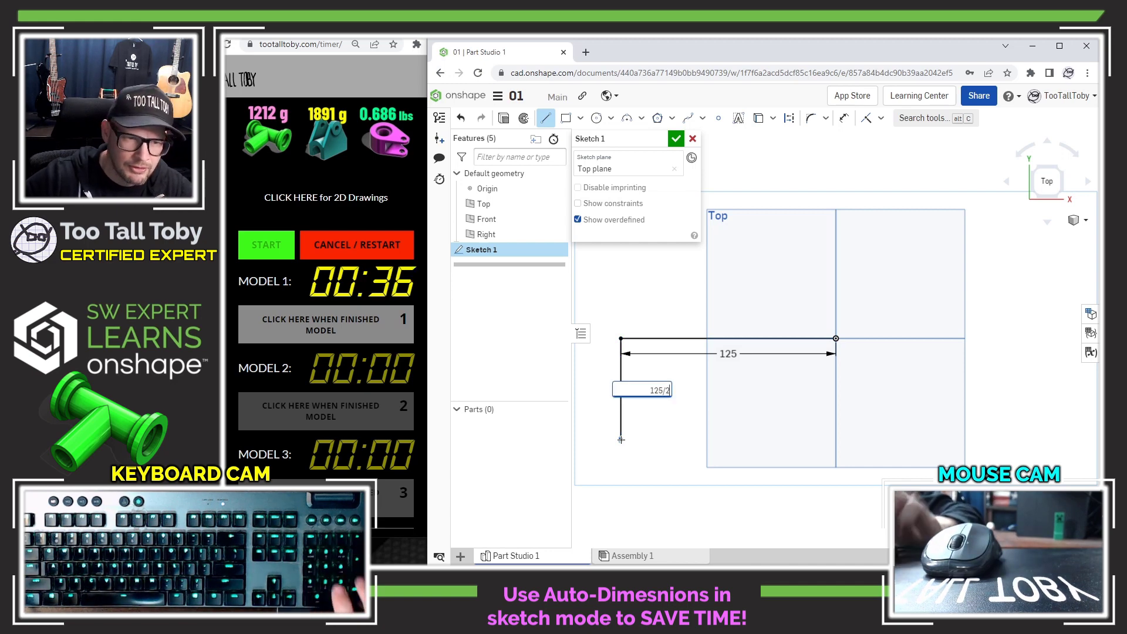
{"action": "key", "text": "Return"}
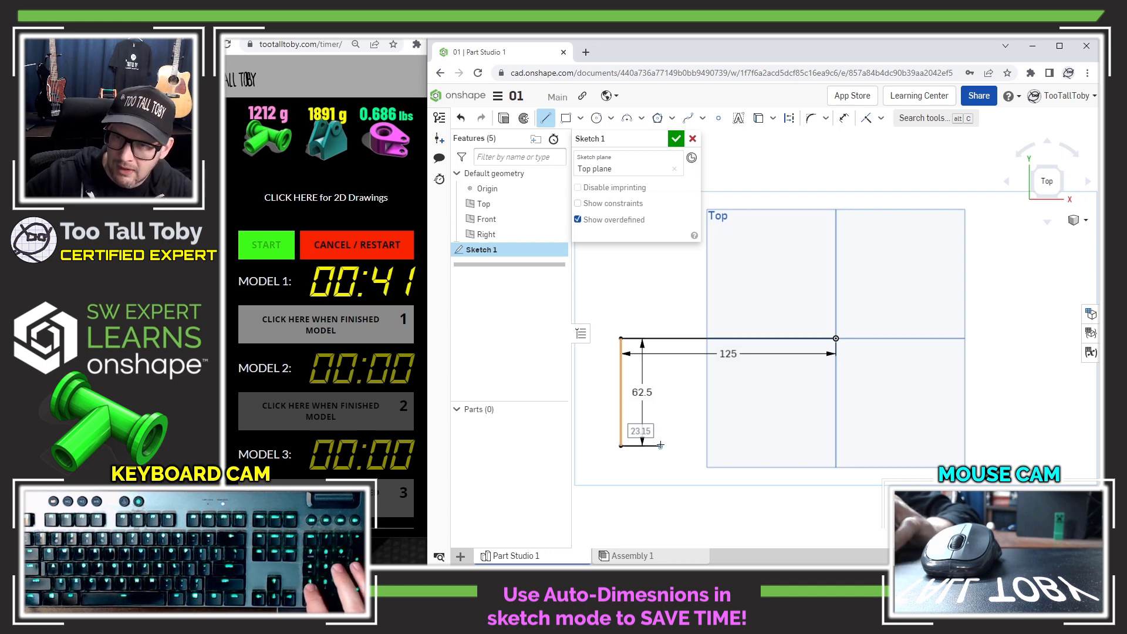
Step: Add the 15 bottom segment and 20 step, closing the profile on the top line
{"action": "type", "text": "15"}
{"action": "key", "text": "Return"}
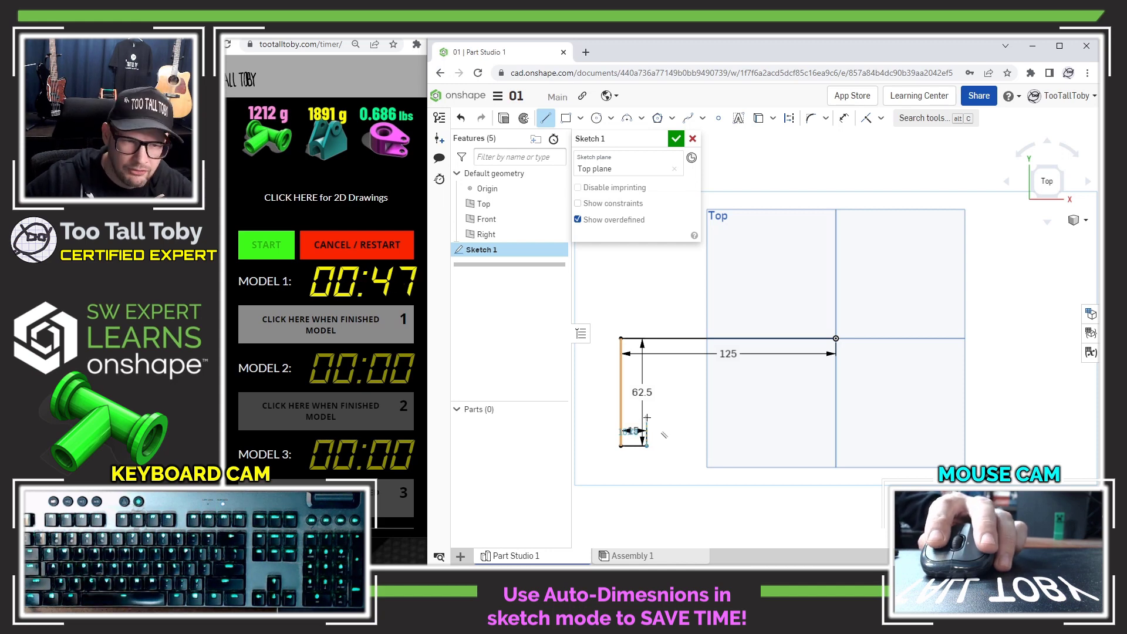
{"action": "left_click", "coordinate": [647, 418]}
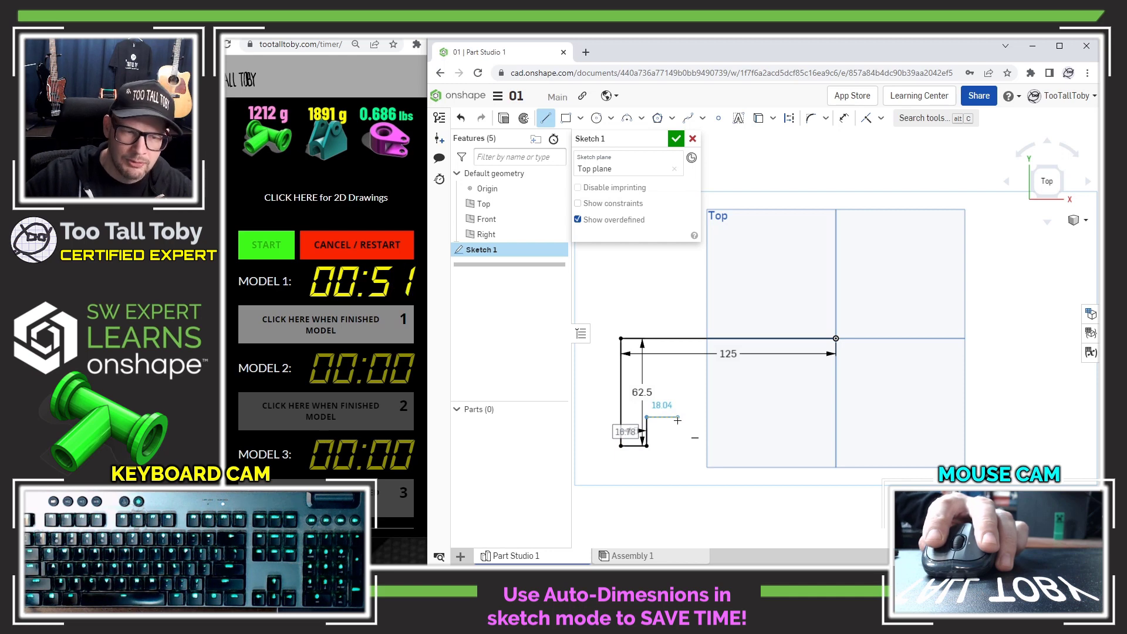
{"action": "type", "text": "20"}
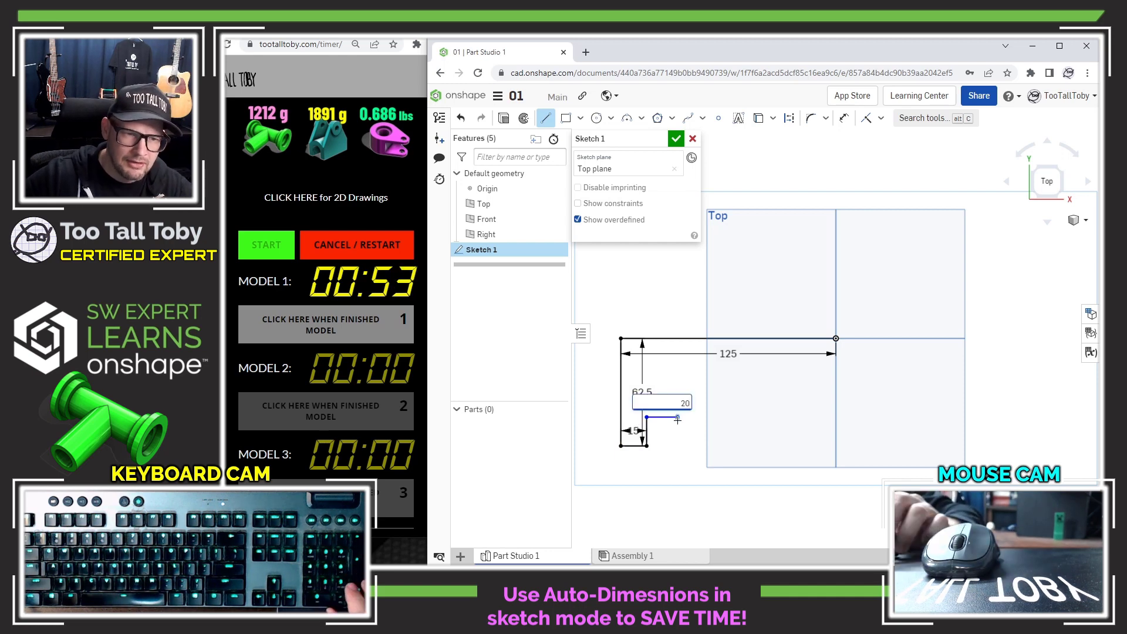
{"action": "key", "text": "Return"}
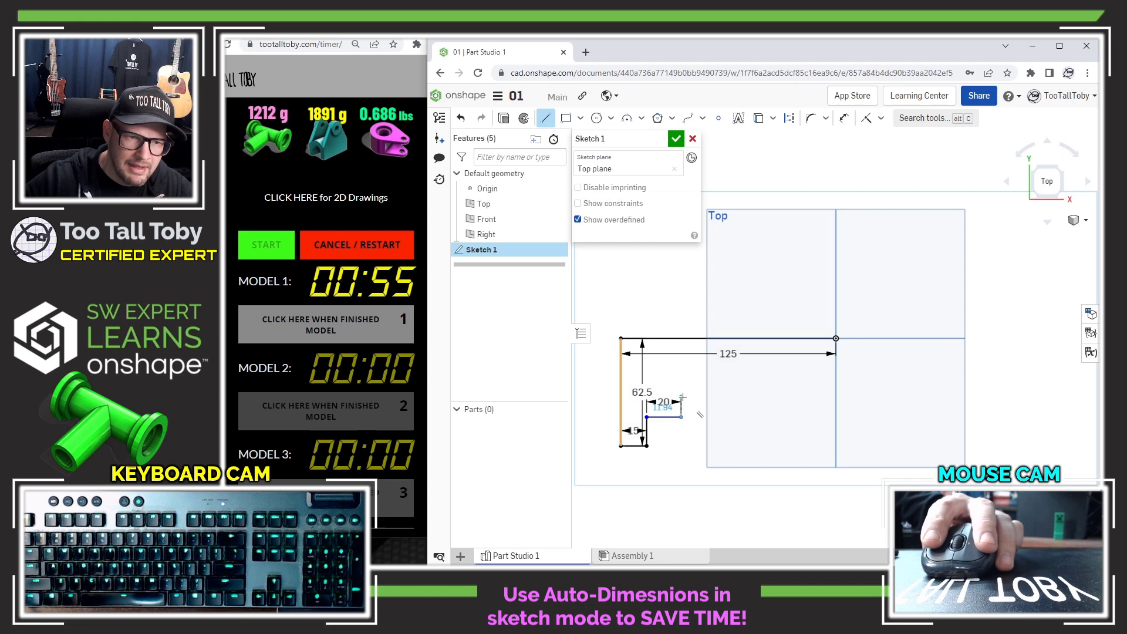
{"action": "left_click", "coordinate": [681, 393]}
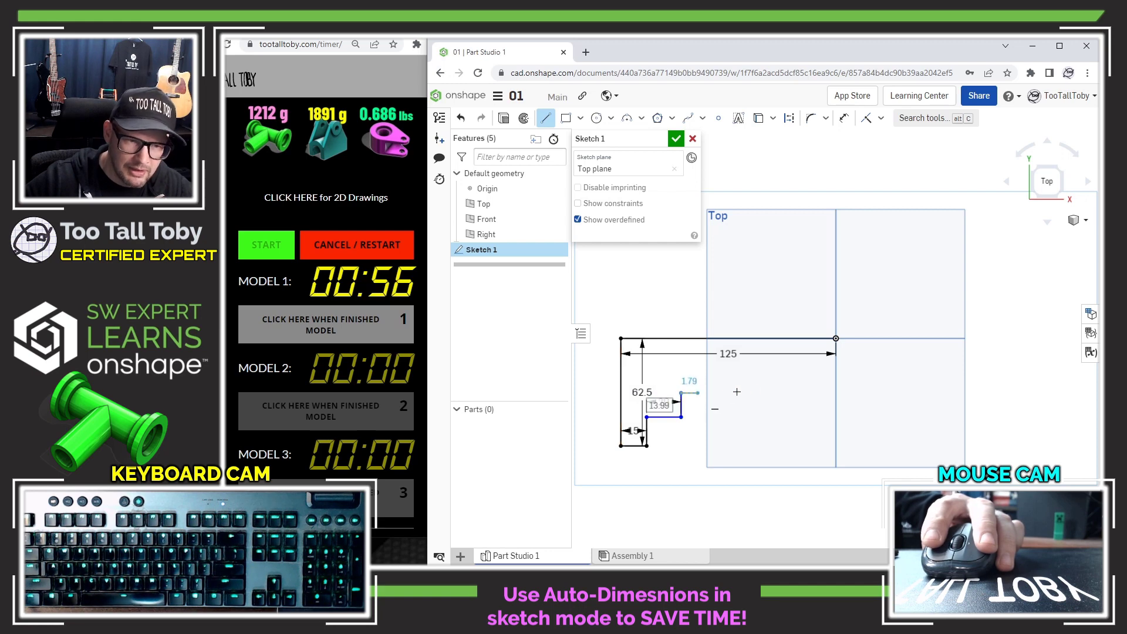
{"action": "left_click", "coordinate": [836, 393]}
{"action": "left_click", "coordinate": [836, 338]}
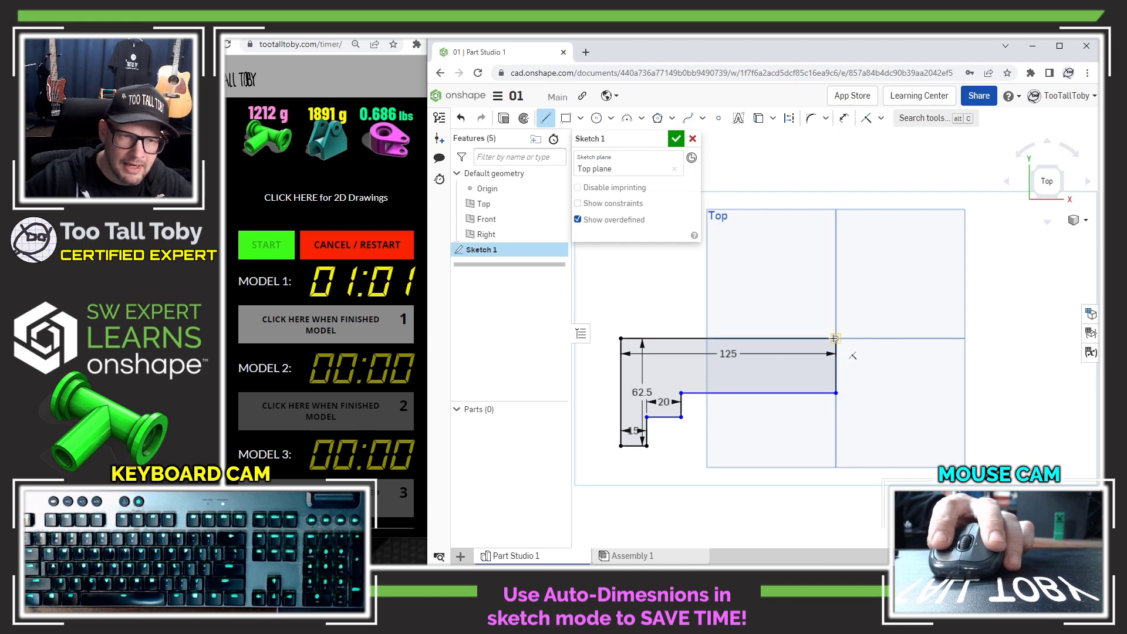
Step: Convert the profile's top line to construction geometry
{"action": "scroll", "coordinate": [605, 342], "scroll_direction": "down", "scroll_amount": 2}
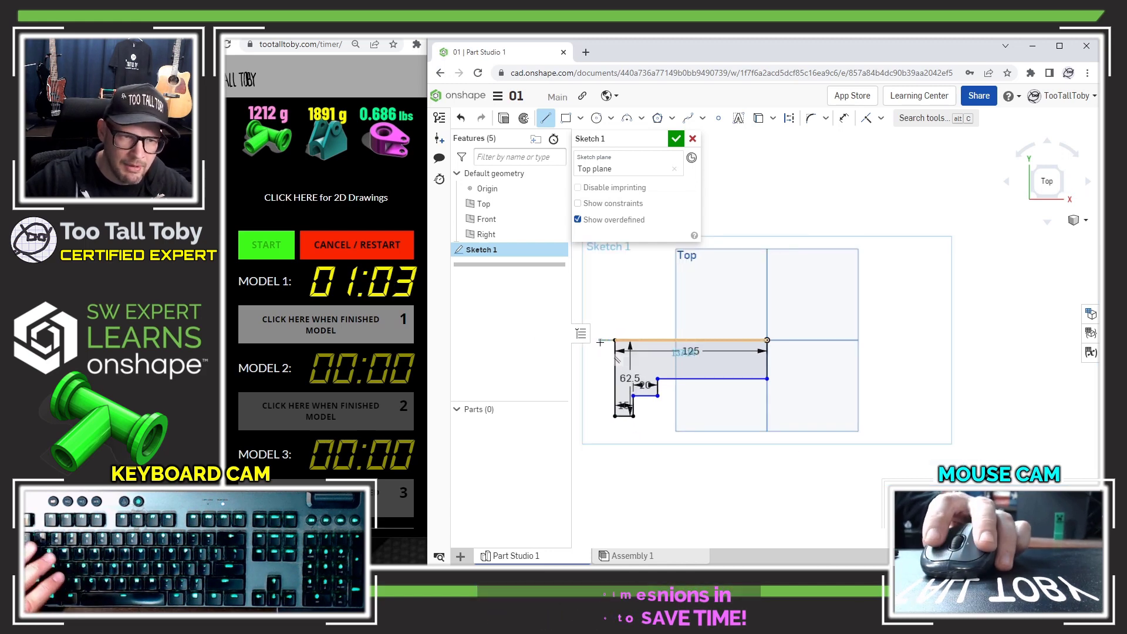
{"action": "left_click", "coordinate": [598, 340]}
{"action": "key", "text": "Escape"}
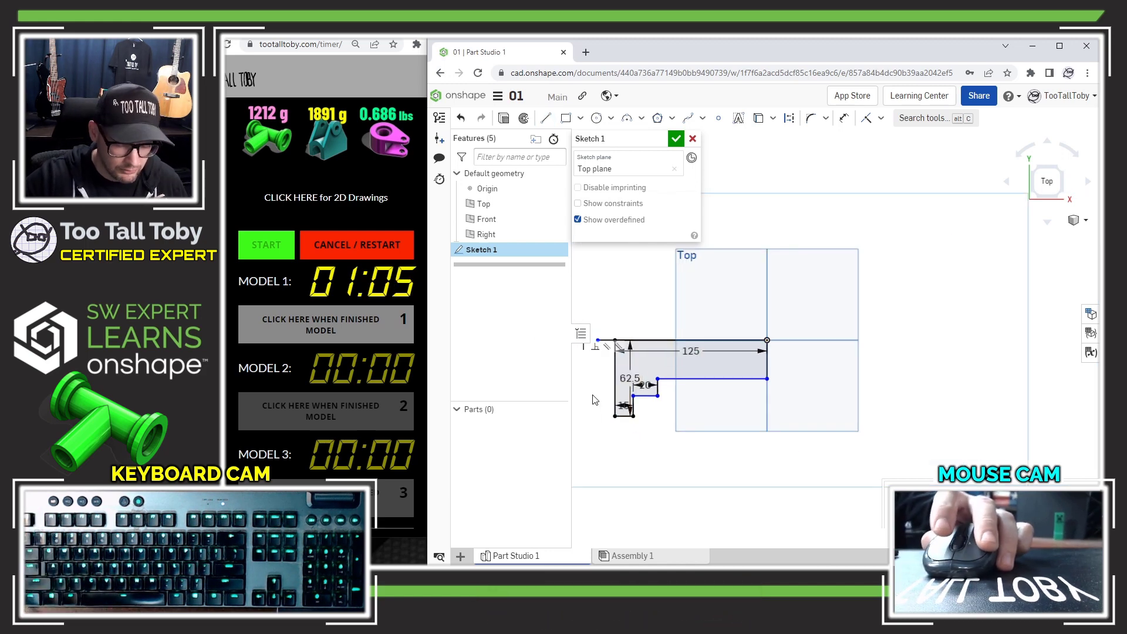
{"action": "mouse_move", "coordinate": [644, 312]}
{"action": "middle_mouse_down"}
{"action": "mouse_move", "coordinate": [778, 298]}
{"action": "mouse_move", "coordinate": [763, 288]}
{"action": "mouse_move", "coordinate": [759, 297]}
{"action": "middle_mouse_up"}
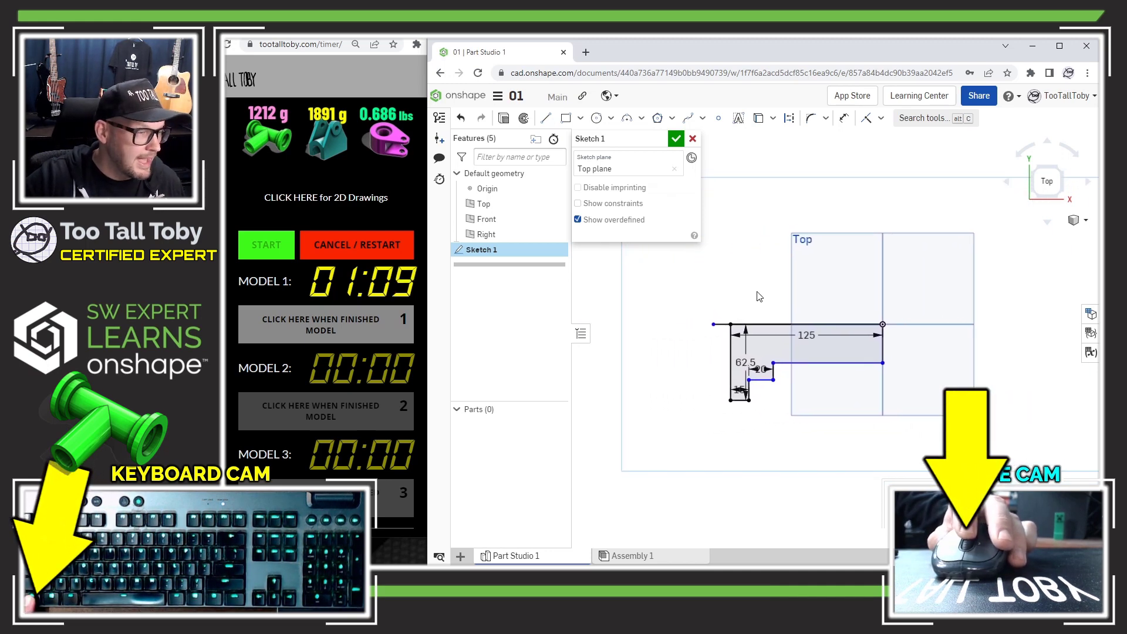
{"action": "scroll", "coordinate": [728, 329], "scroll_direction": "up", "scroll_amount": 5}
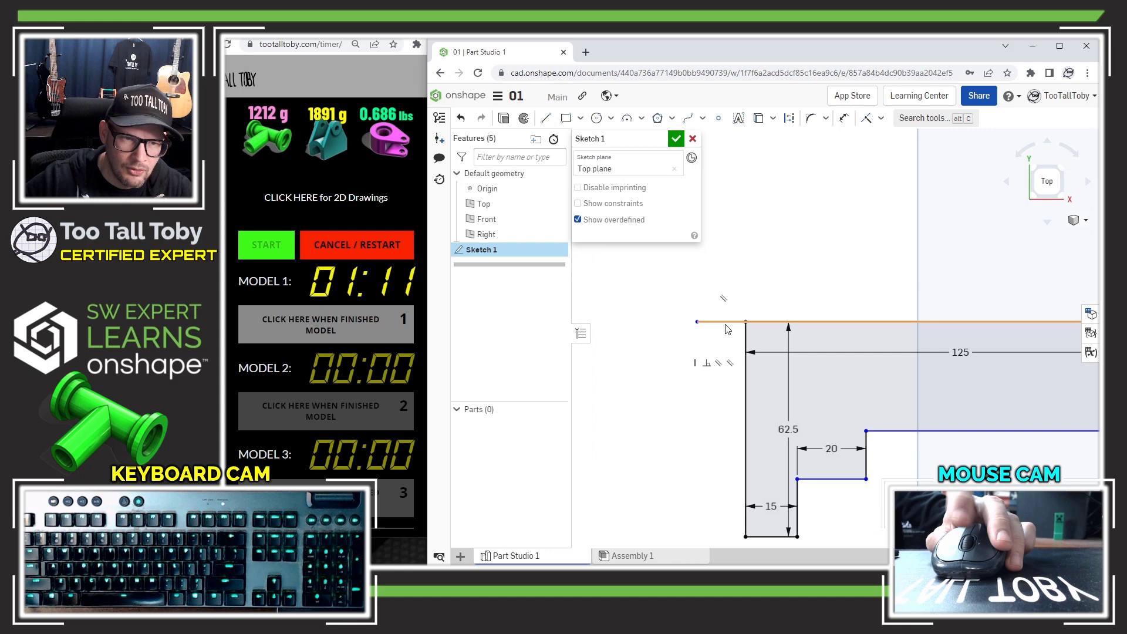
{"action": "left_click", "coordinate": [720, 322]}
{"action": "right_click", "coordinate": [720, 325]}
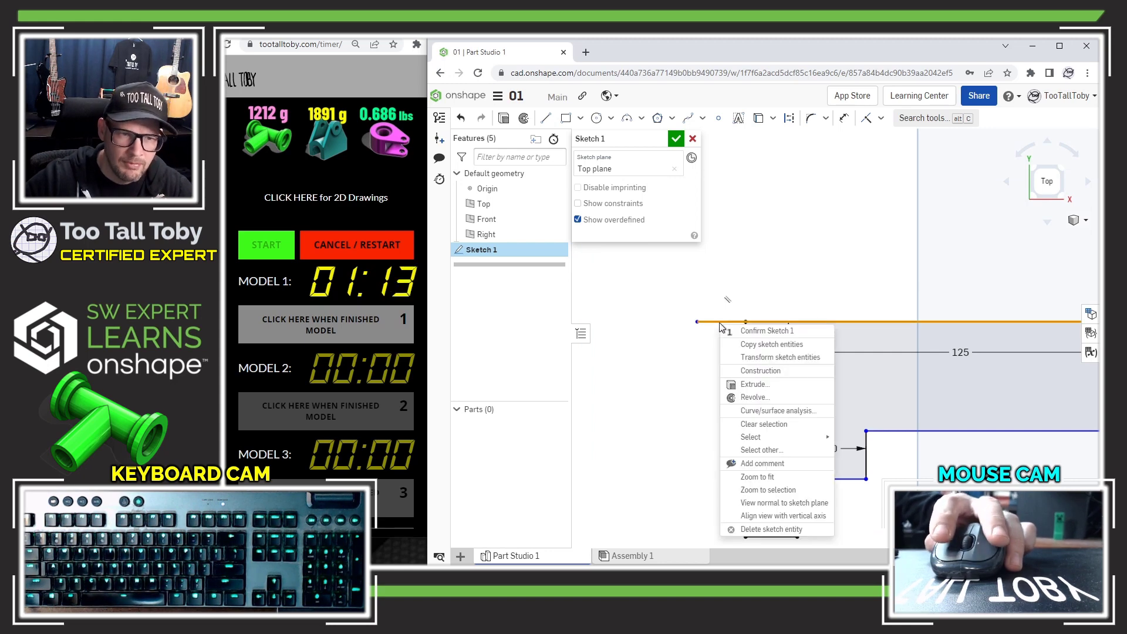
{"action": "left_click", "coordinate": [741, 385]}
{"action": "left_click", "coordinate": [644, 369]}
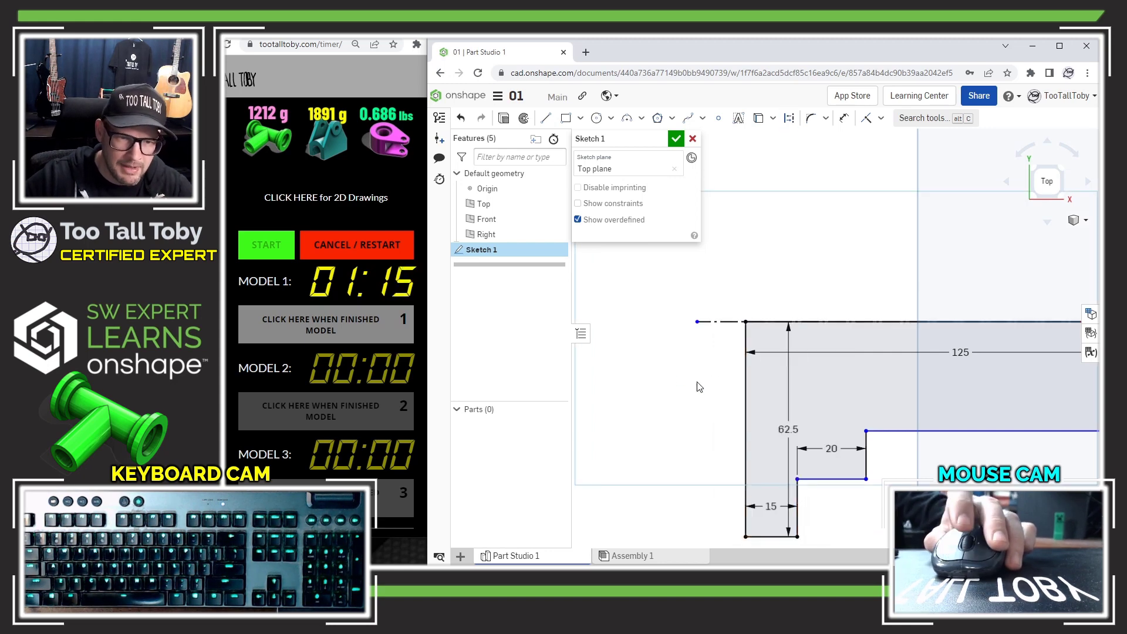
Step: Move the 62.5 and 20 dimensions outside the profile
{"action": "scroll", "coordinate": [738, 413], "scroll_direction": "down", "scroll_amount": 3}
{"action": "left_click_drag", "start_coordinate": [757, 425], "coordinate": [663, 416]}
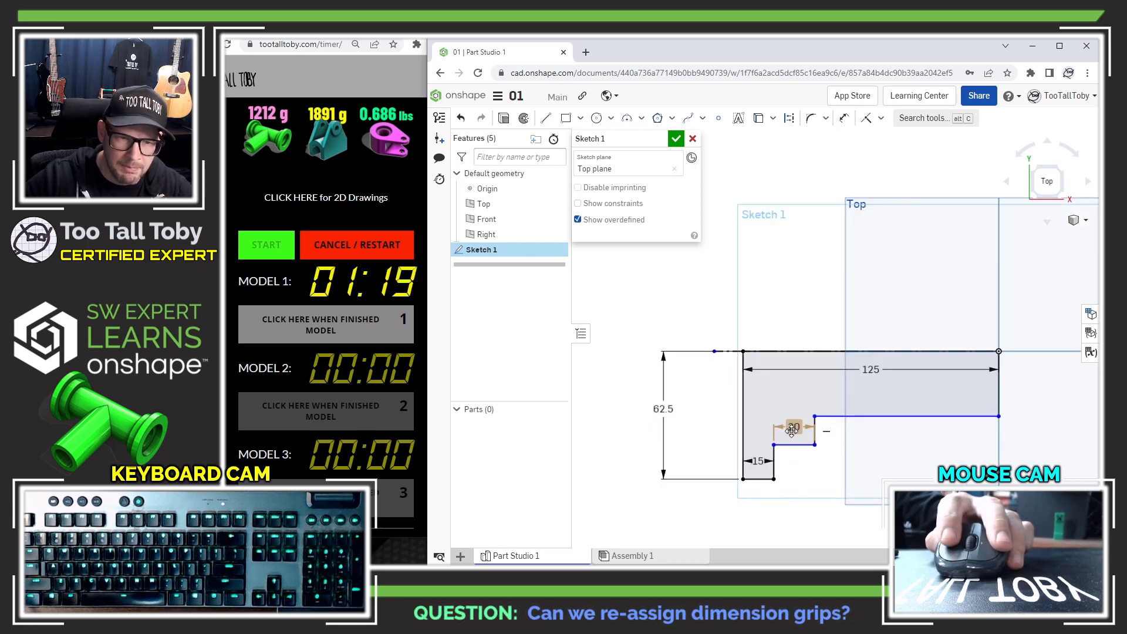
{"action": "middle_click_drag", "start_coordinate": [813, 506], "coordinate": [810, 439]}
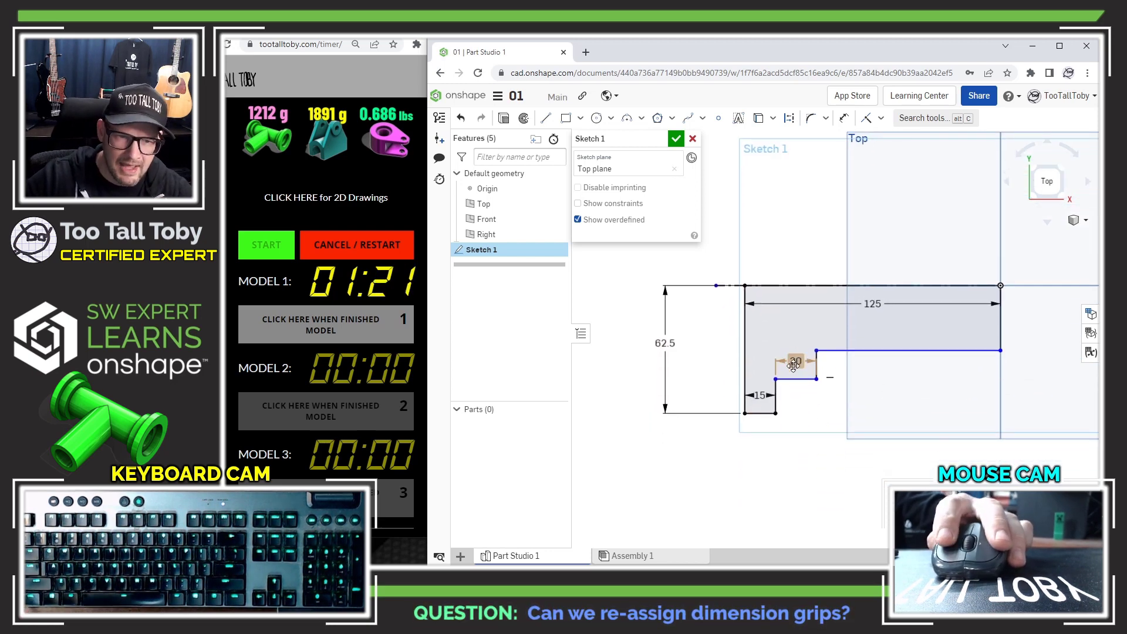
{"action": "left_click_drag", "start_coordinate": [794, 361], "coordinate": [800, 467]}
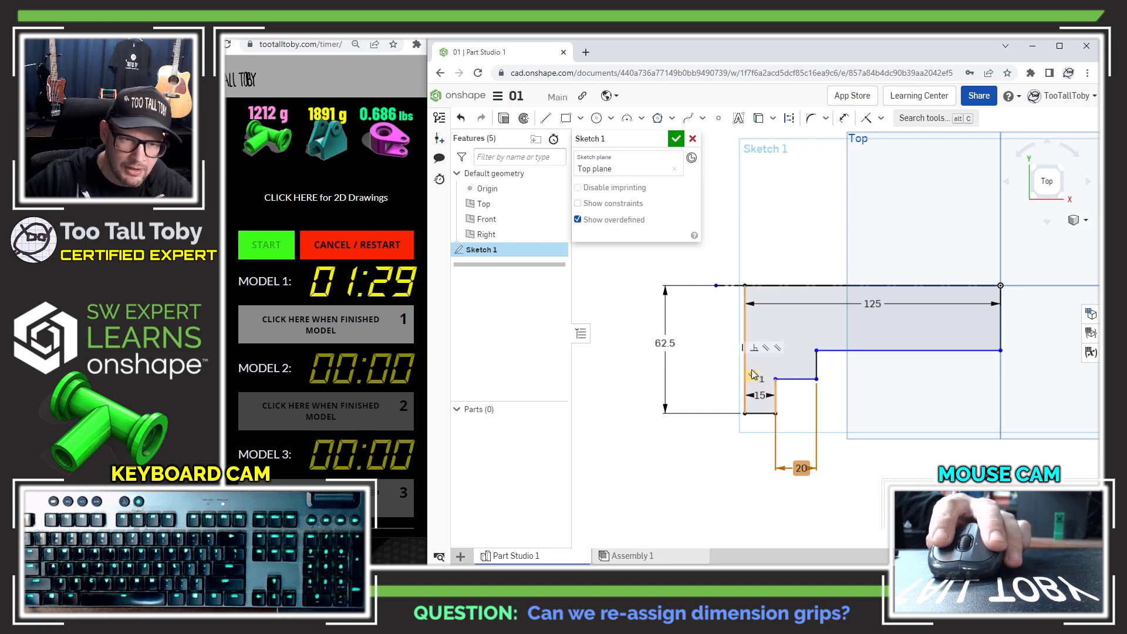
Step: Delete the short step edge and 20 dimension, then redraw the edge to close the profile
{"action": "left_click", "coordinate": [760, 395]}
{"action": "key", "text": "Delete"}
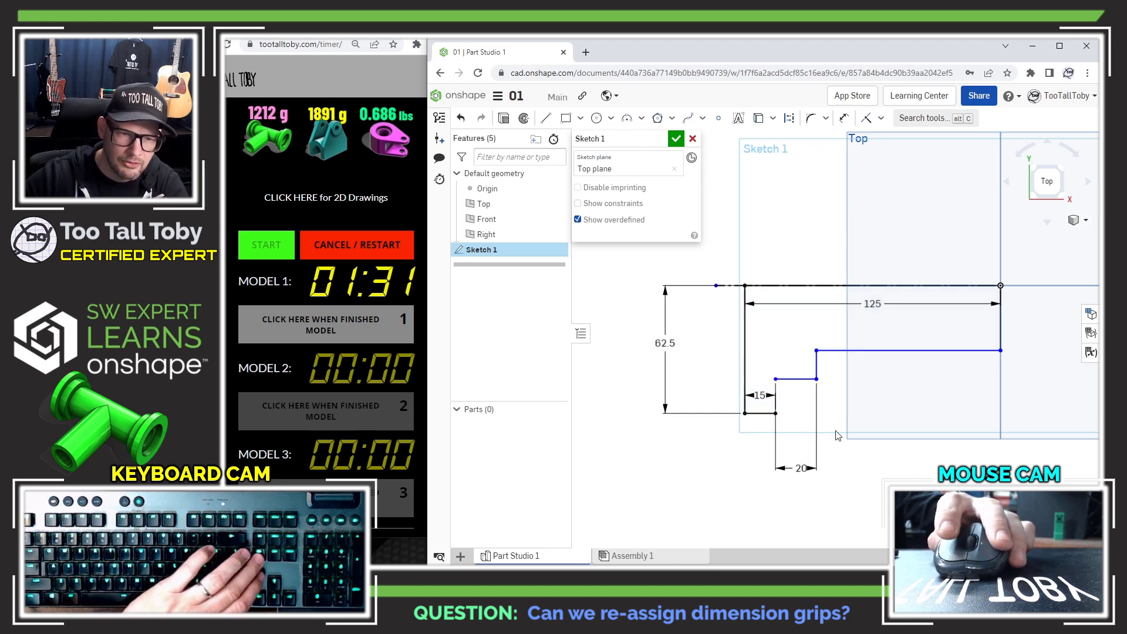
{"action": "key", "text": "Delete"}
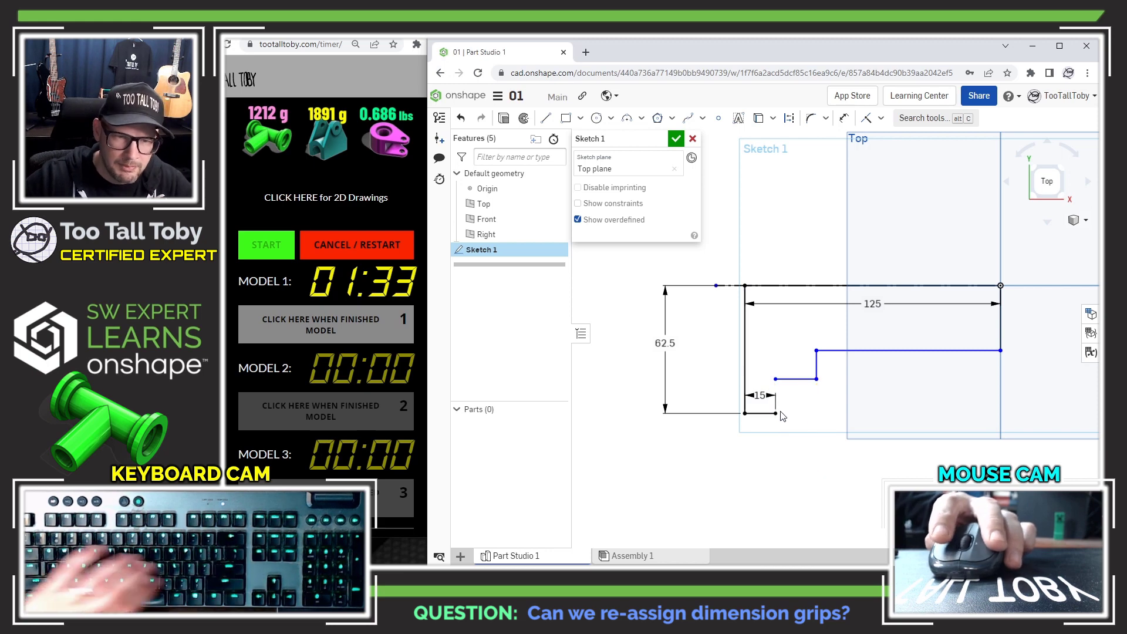
{"action": "key", "text": "s"}
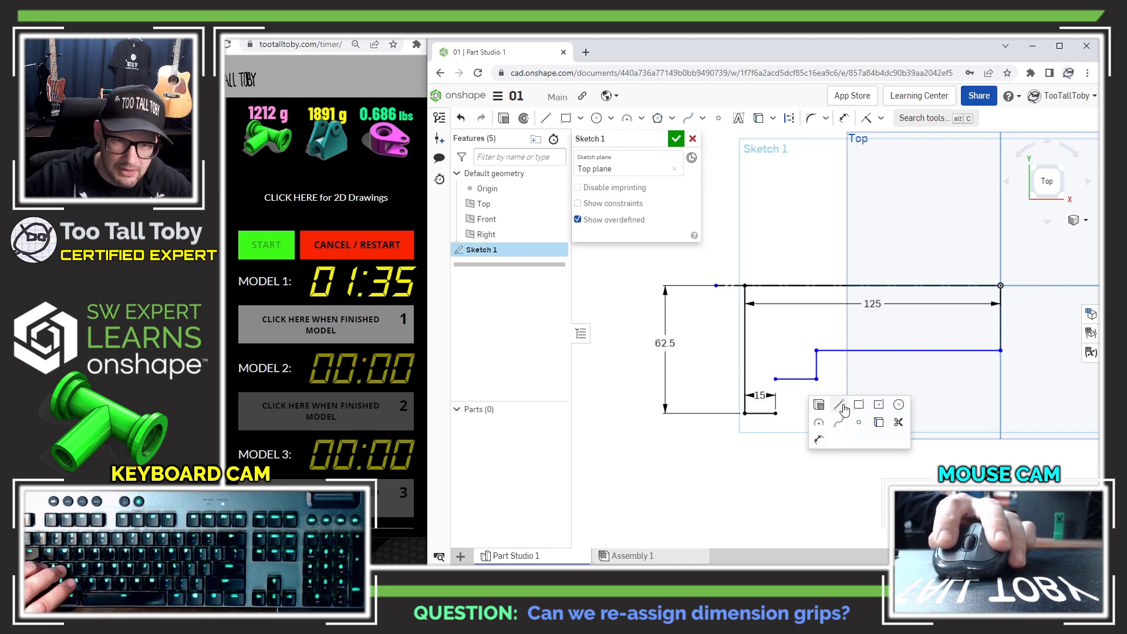
{"action": "left_click", "coordinate": [839, 405]}
{"action": "left_click", "coordinate": [775, 414]}
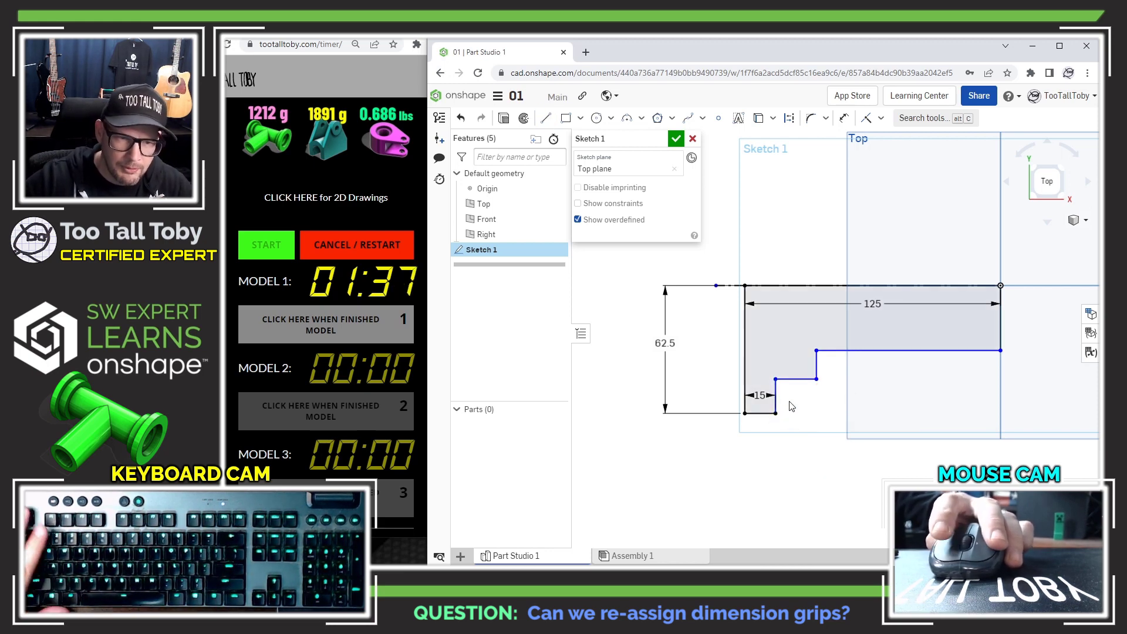
Step: Dimension the step between the two vertical edges as 35
{"action": "key", "text": "s"}
{"action": "left_click", "coordinate": [827, 401]}
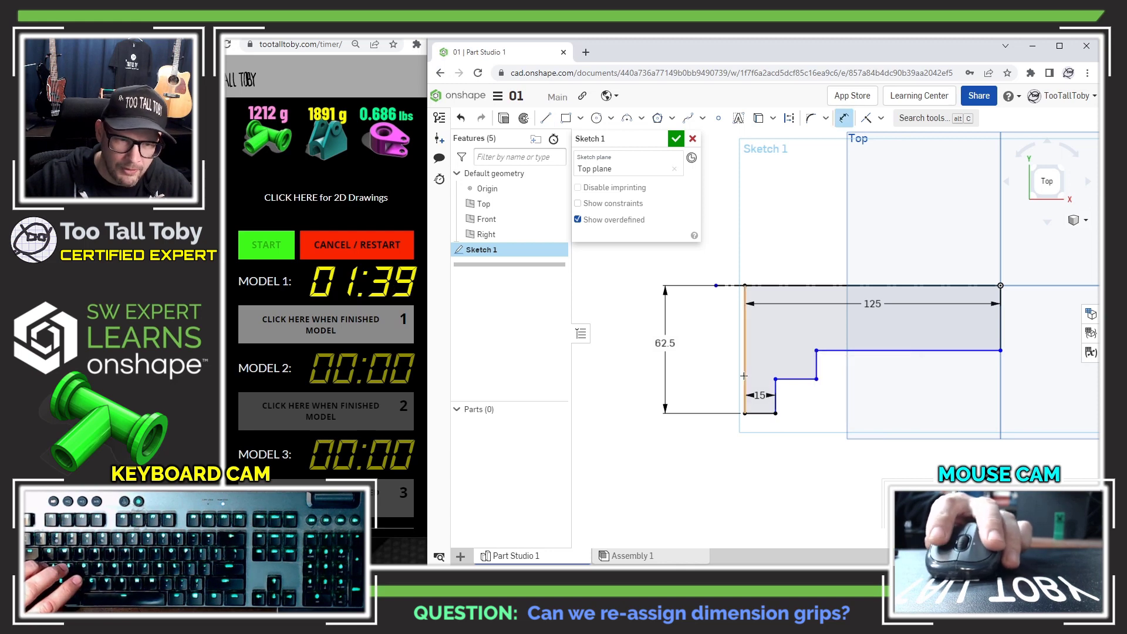
{"action": "left_click", "coordinate": [744, 376]}
{"action": "left_click", "coordinate": [816, 364]}
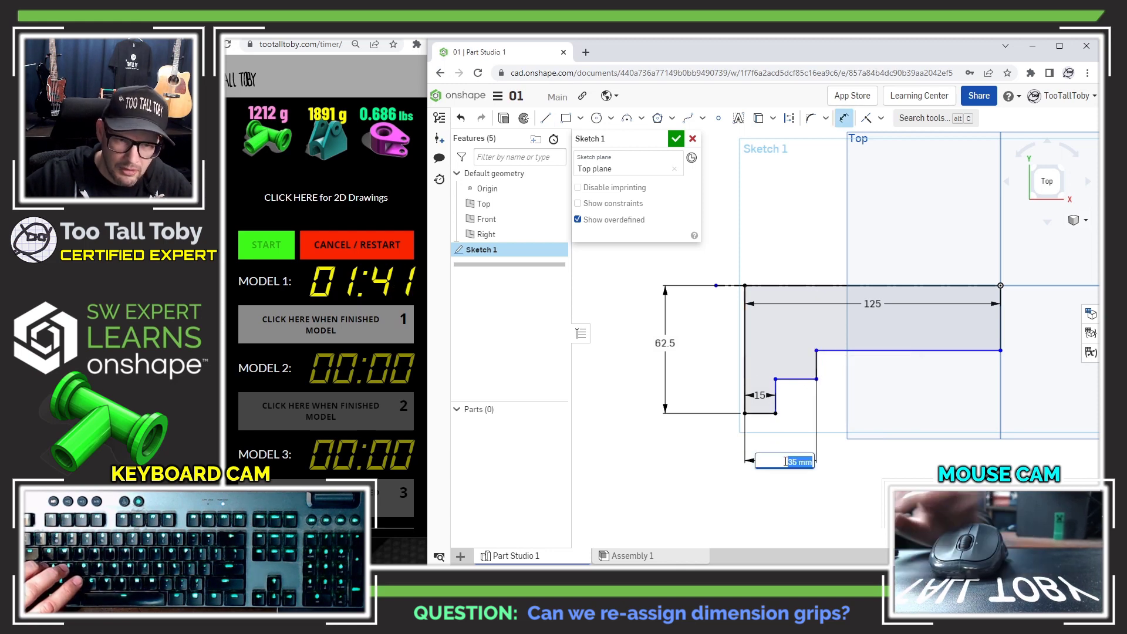
{"action": "left_click", "coordinate": [801, 453]}
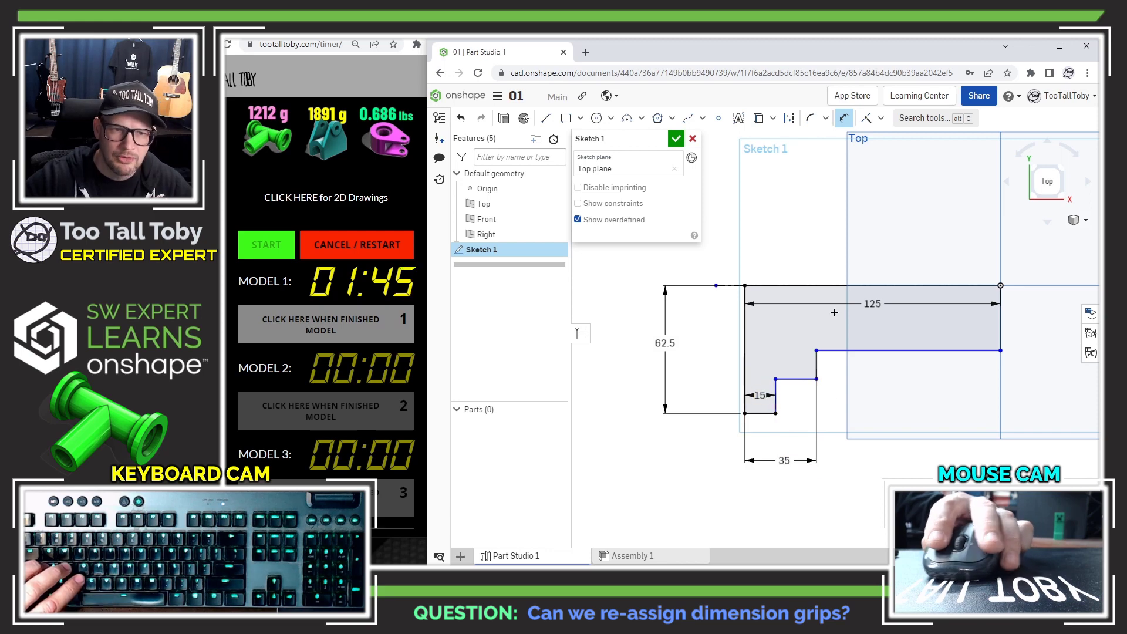
Step: Delete the 62.5 height dimension
{"action": "right_click", "coordinate": [673, 348]}
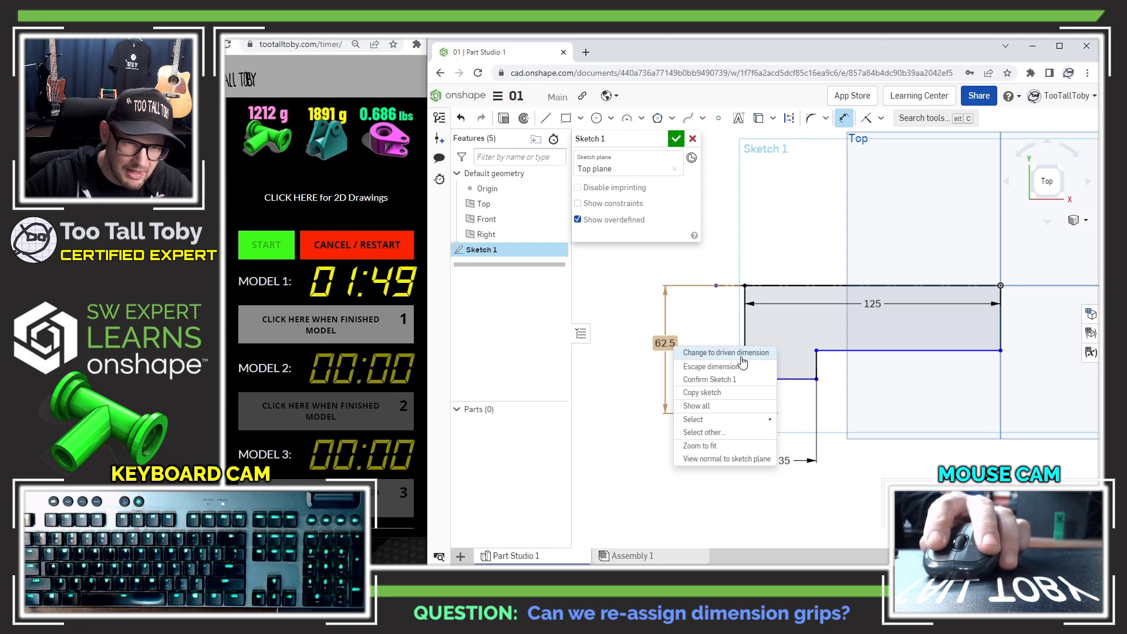
{"action": "left_click", "coordinate": [697, 330]}
{"action": "left_click", "coordinate": [663, 343]}
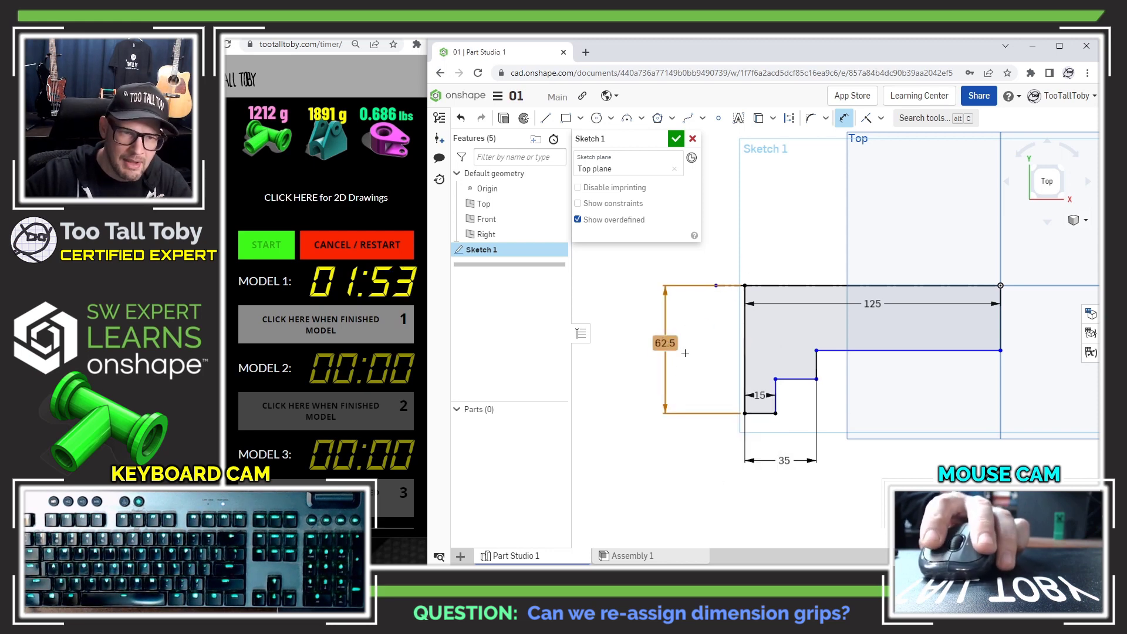
{"action": "left_click_drag", "start_coordinate": [685, 353], "coordinate": [746, 351]}
{"action": "key", "text": "s"}
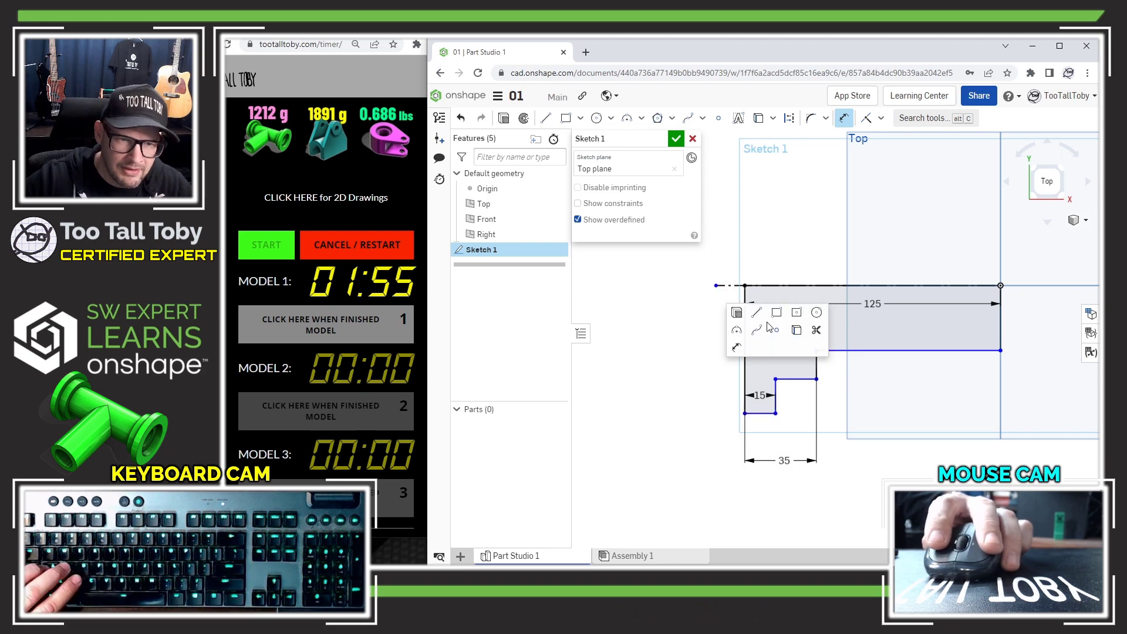
{"action": "left_click", "coordinate": [737, 347]}
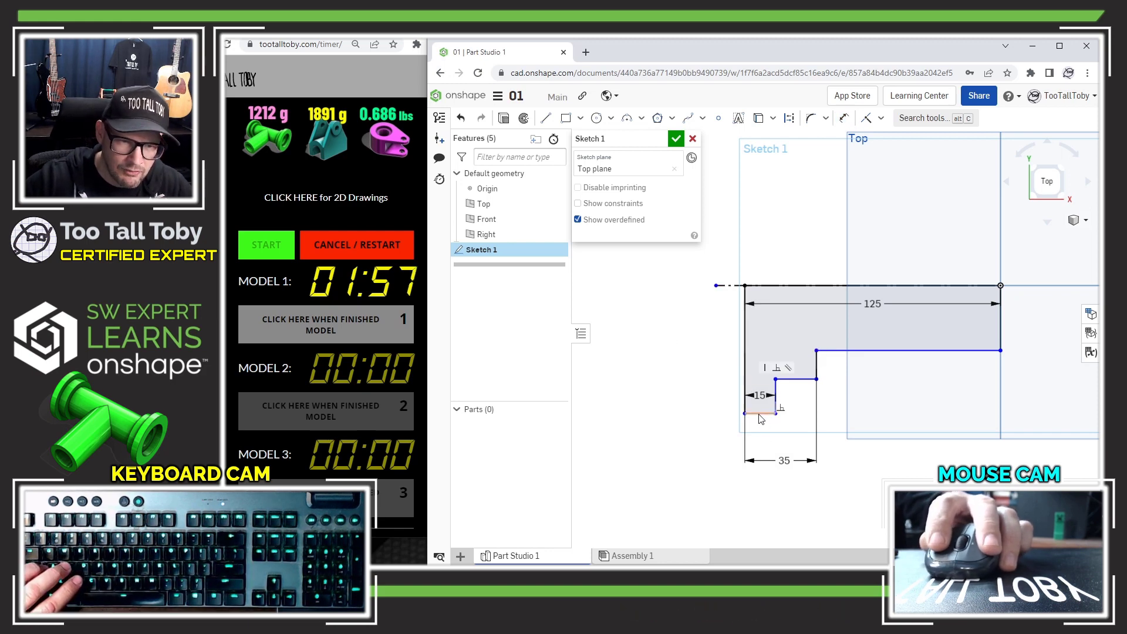
Step: Start a doubled diameter dimension from the bottom line to the centreline
{"action": "left_click", "coordinate": [734, 285]}
{"action": "key", "text": "y"}
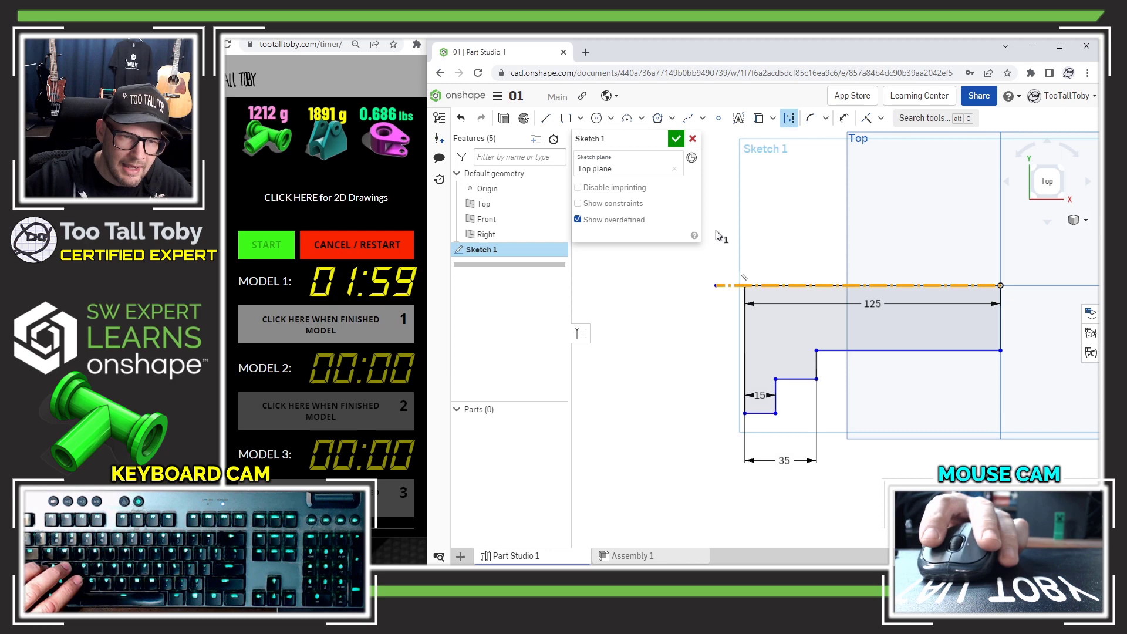
{"action": "key", "text": "s"}
{"action": "left_click", "coordinate": [738, 360]}
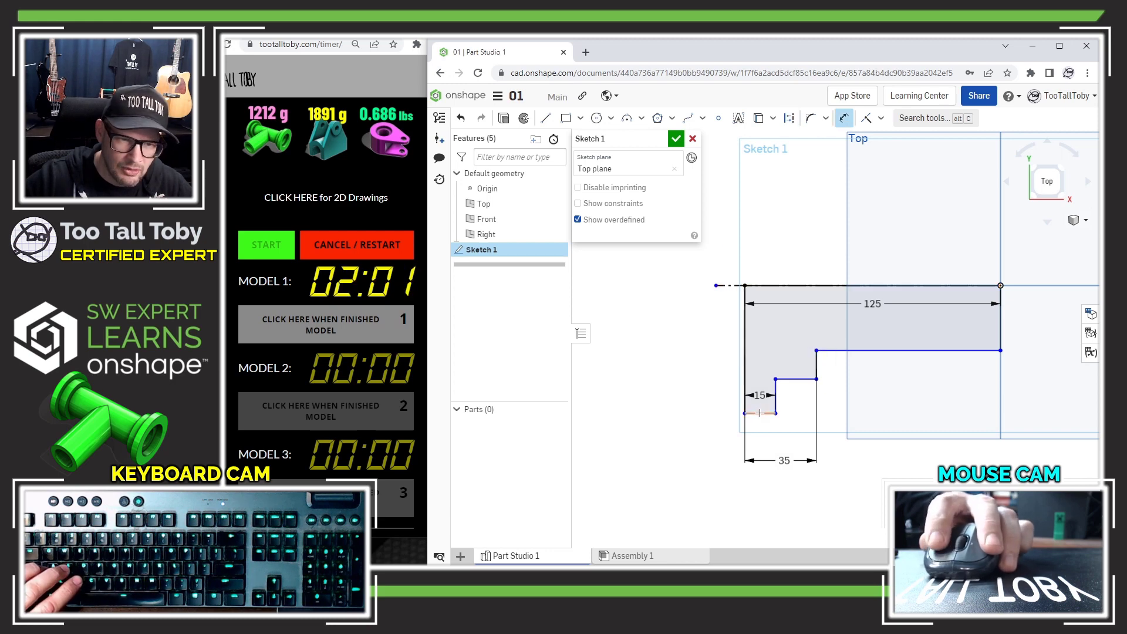
{"action": "left_click", "coordinate": [758, 413]}
{"action": "left_click", "coordinate": [727, 286]}
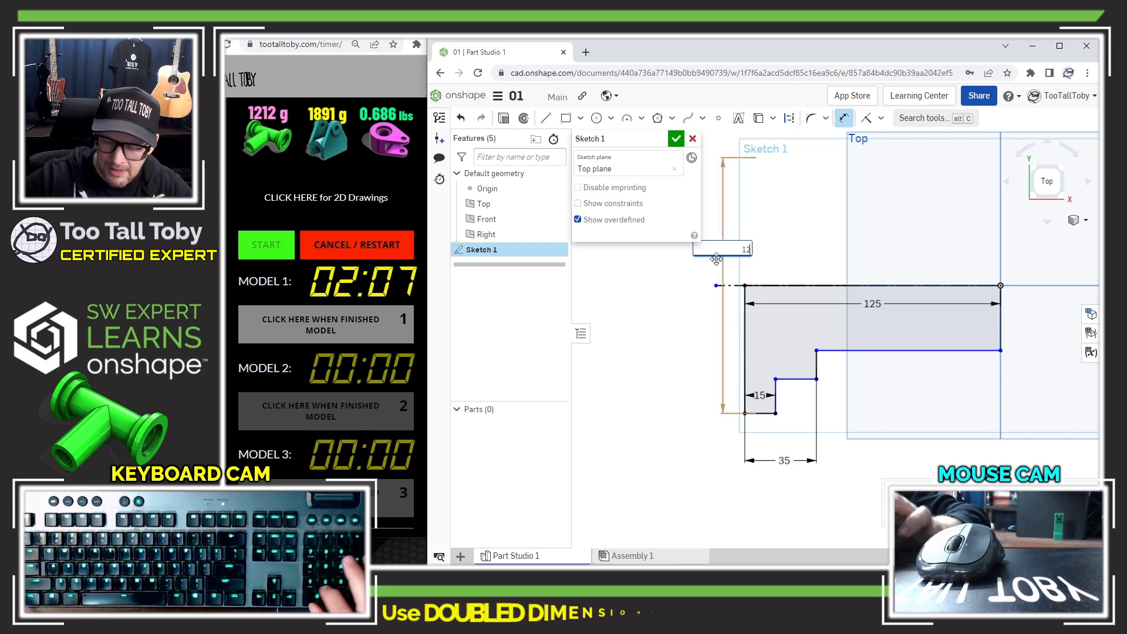
Step: Set doubled diameter dimensions of Ø125, Ø100 and Ø75 about the centreline
{"action": "key", "text": "Return"}
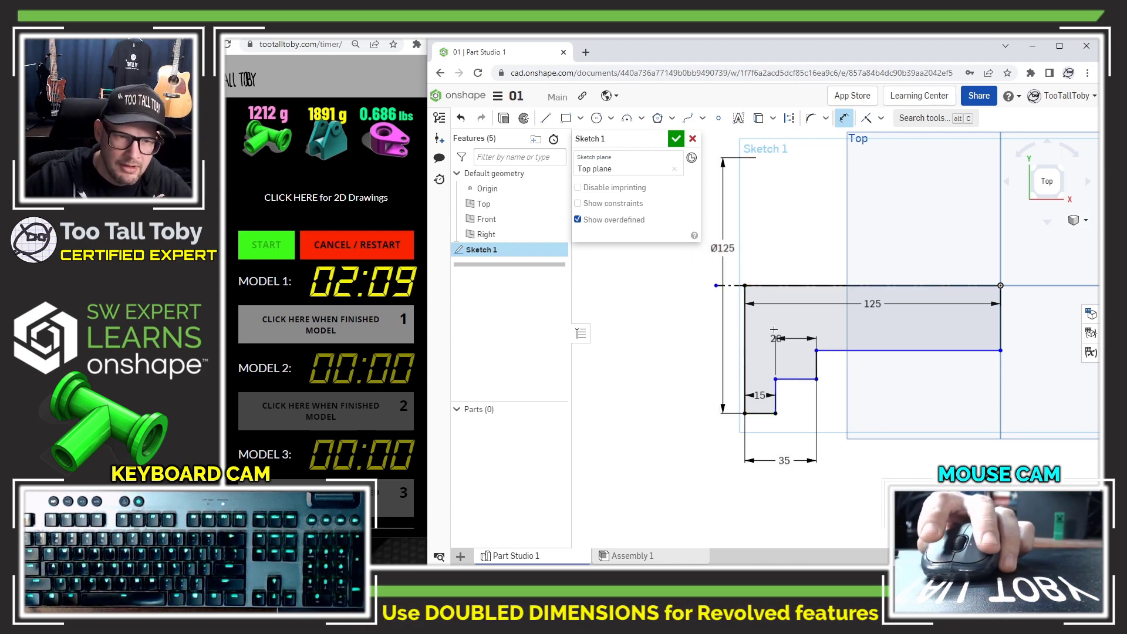
{"action": "left_click", "coordinate": [734, 286]}
{"action": "left_click", "coordinate": [789, 379]}
{"action": "left_click", "coordinate": [767, 244]}
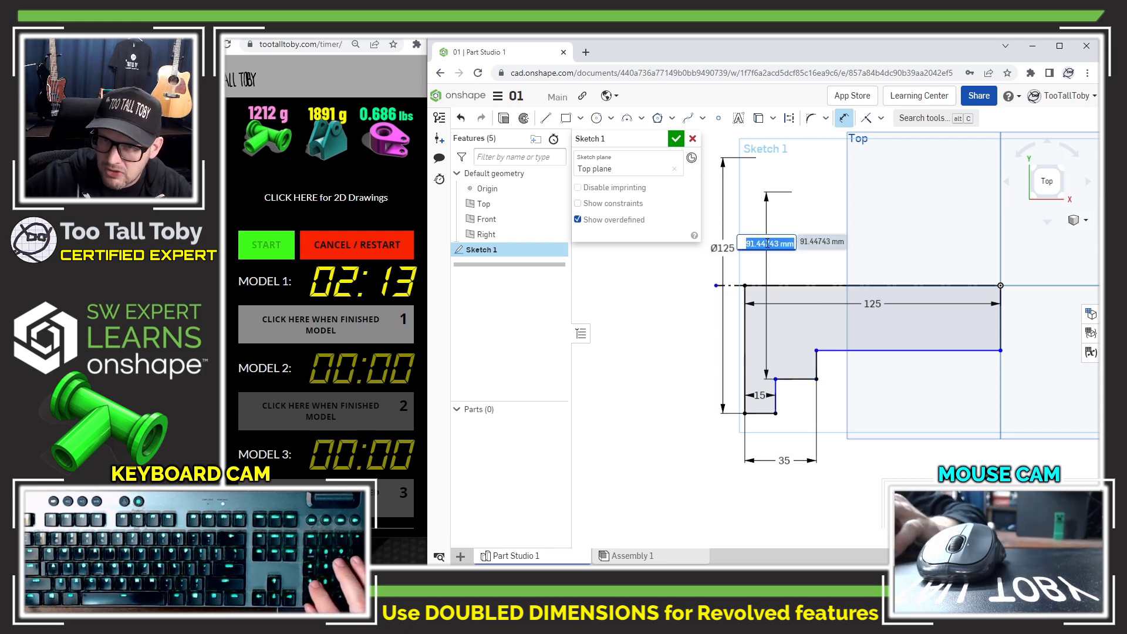
{"action": "type", "text": "100"}
{"action": "key", "text": "Return"}
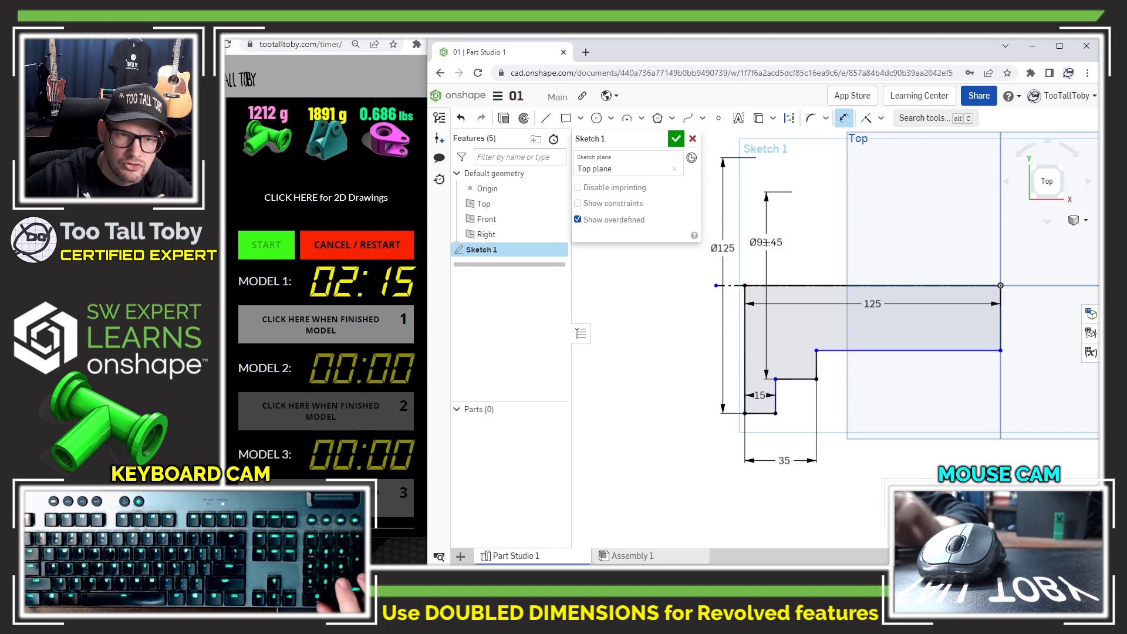
{"action": "left_click", "coordinate": [845, 351]}
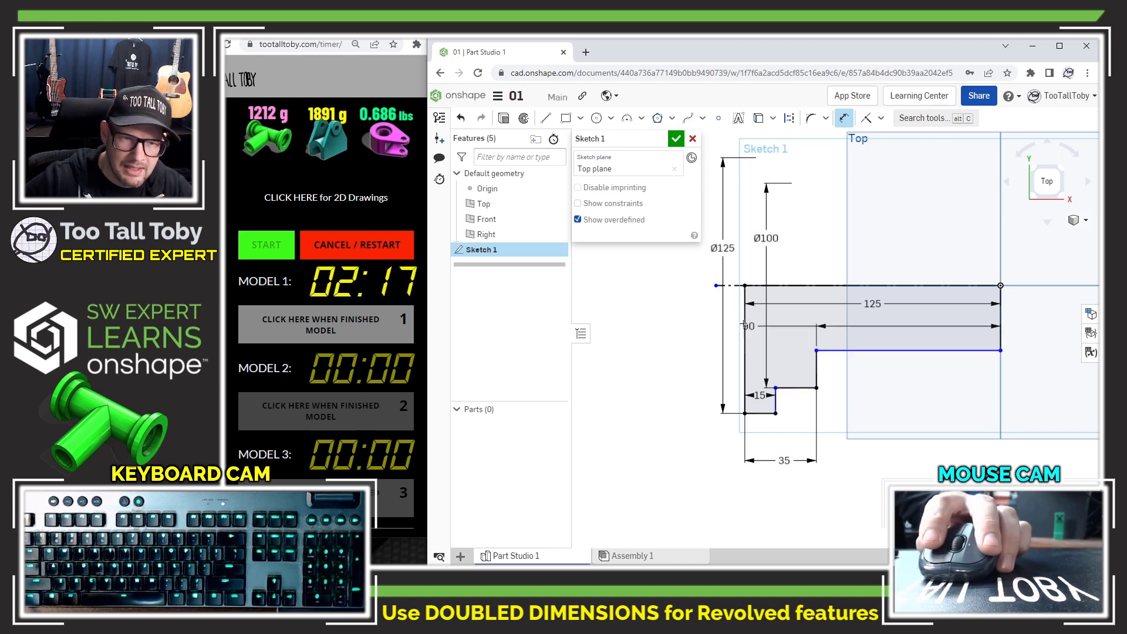
{"action": "left_click", "coordinate": [840, 286]}
{"action": "left_click", "coordinate": [826, 251]}
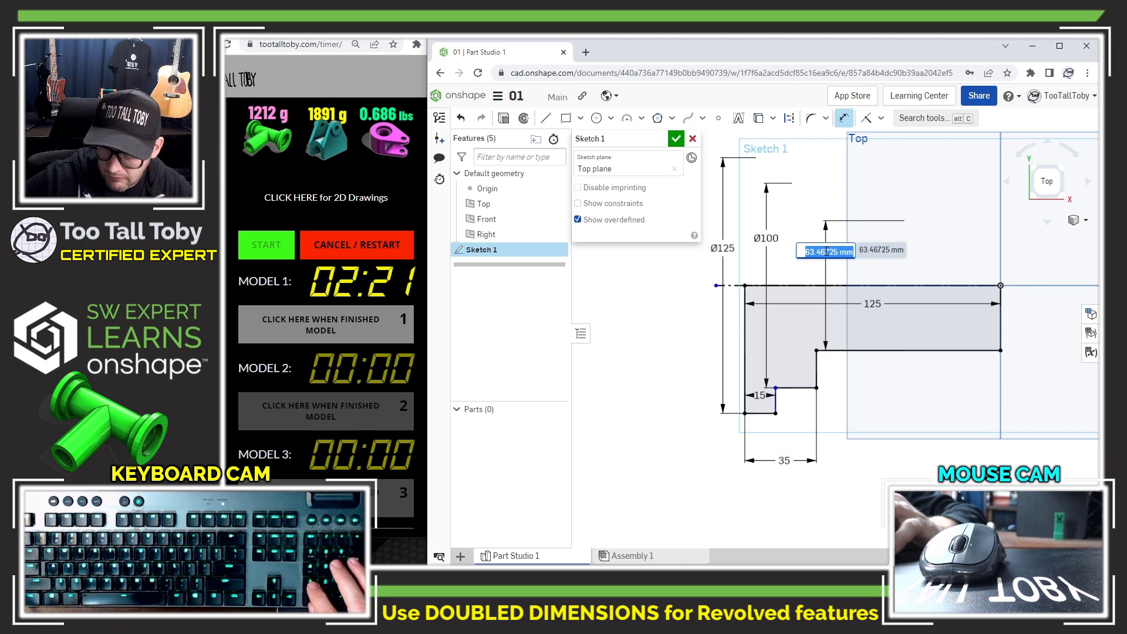
{"action": "type", "text": "75"}
{"action": "key", "text": "Return"}
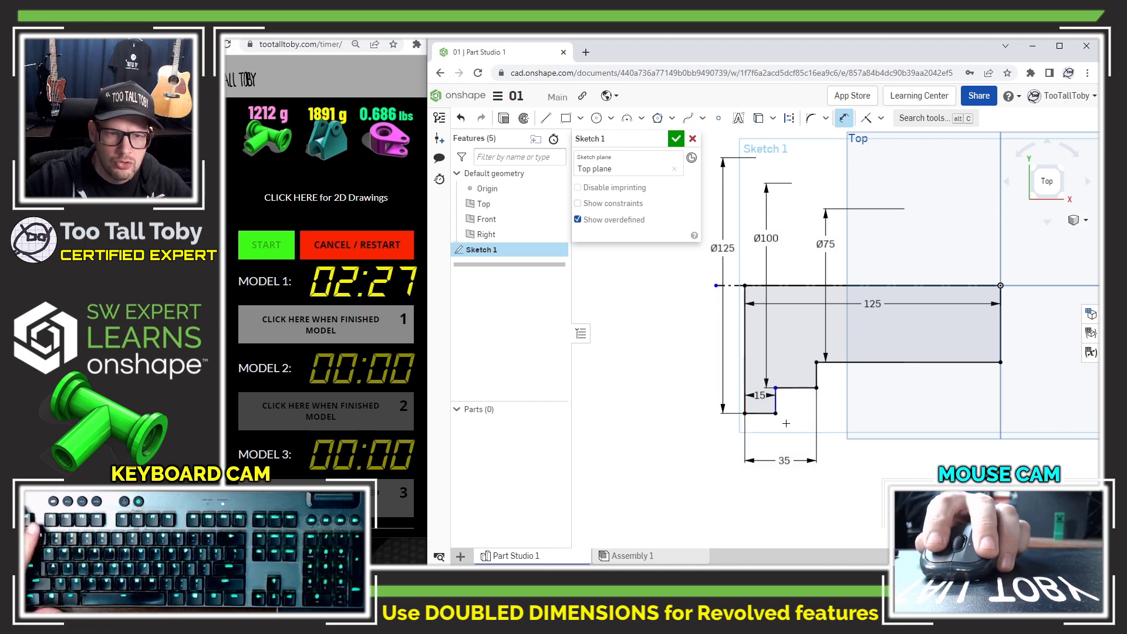
Step: Constrain the short step line to be vertical
{"action": "left_click", "coordinate": [775, 409]}
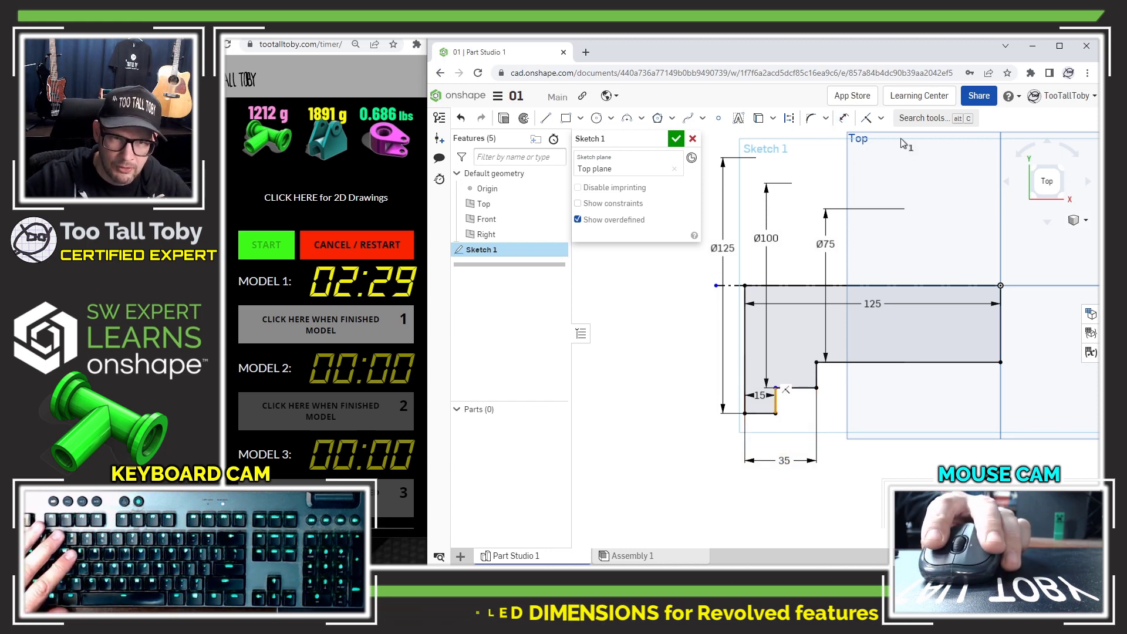
{"action": "left_click", "coordinate": [880, 118]}
{"action": "left_click", "coordinate": [892, 241]}
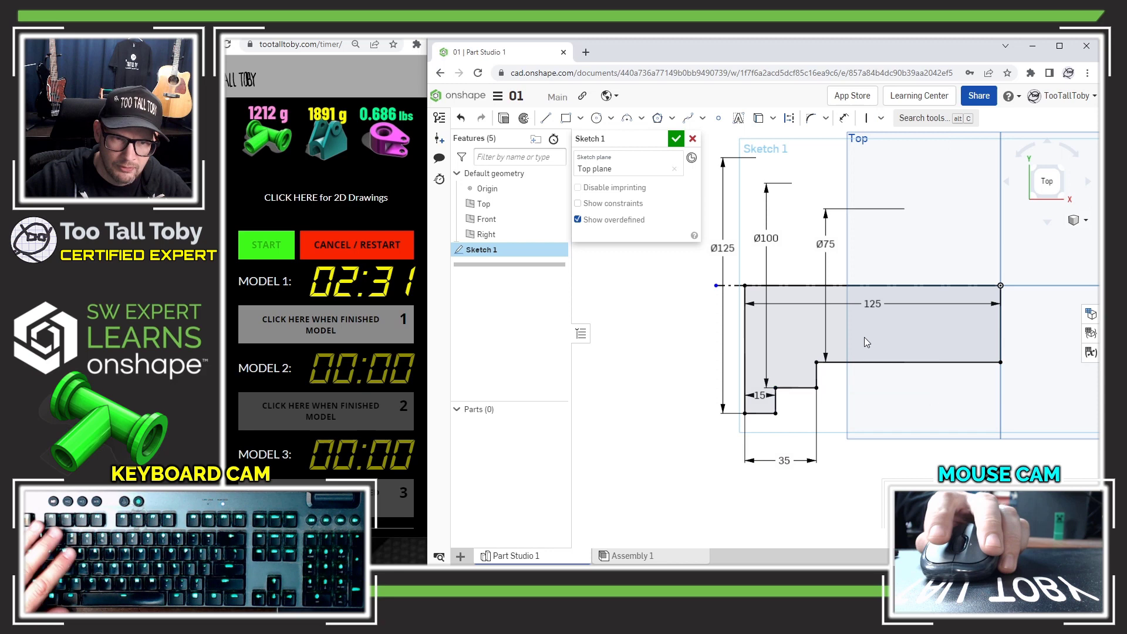
Step: Make the long bottom line horizontal and the top line construction geometry
{"action": "scroll", "coordinate": [939, 382], "scroll_direction": "down", "scroll_amount": 3}
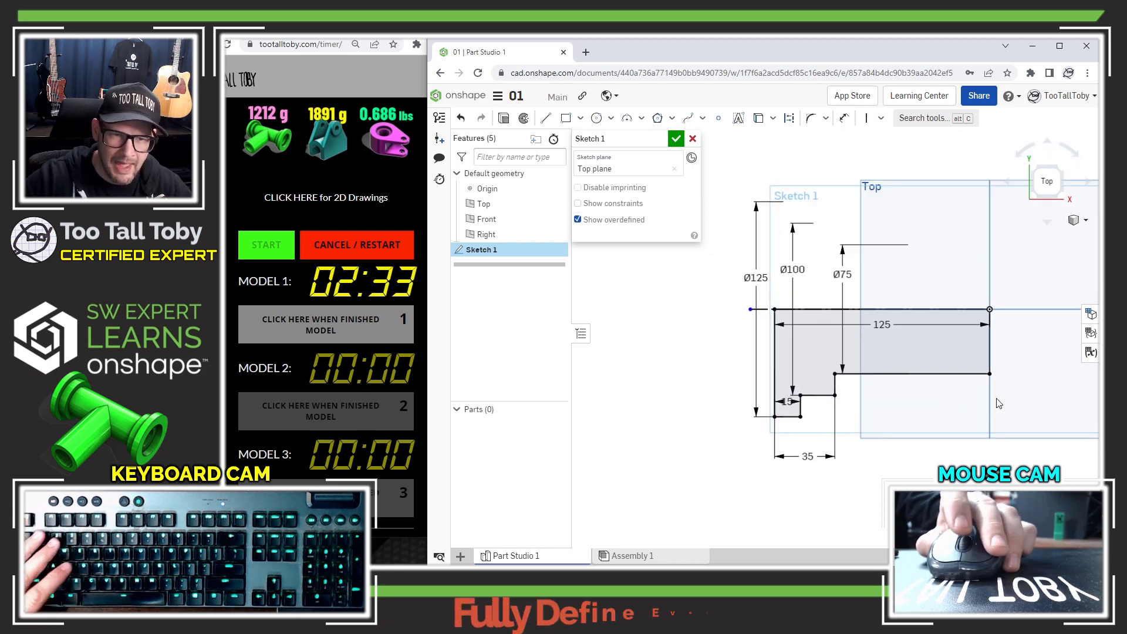
{"action": "left_click", "coordinate": [857, 385]}
{"action": "key", "text": "h"}
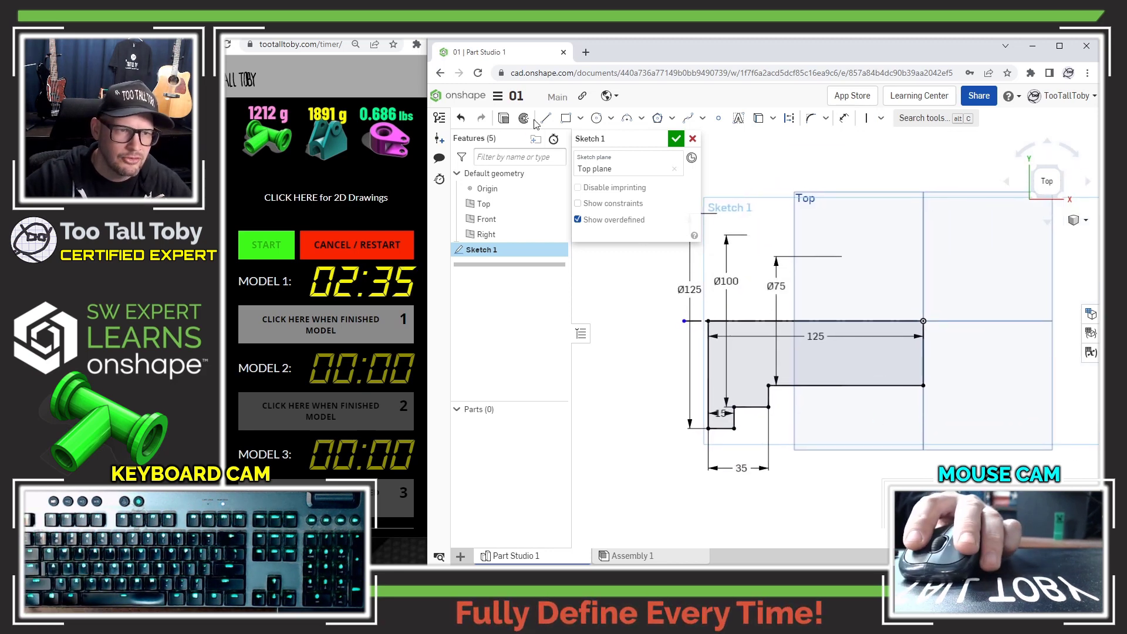
{"action": "scroll", "coordinate": [789, 383], "scroll_direction": "down", "scroll_amount": 2}
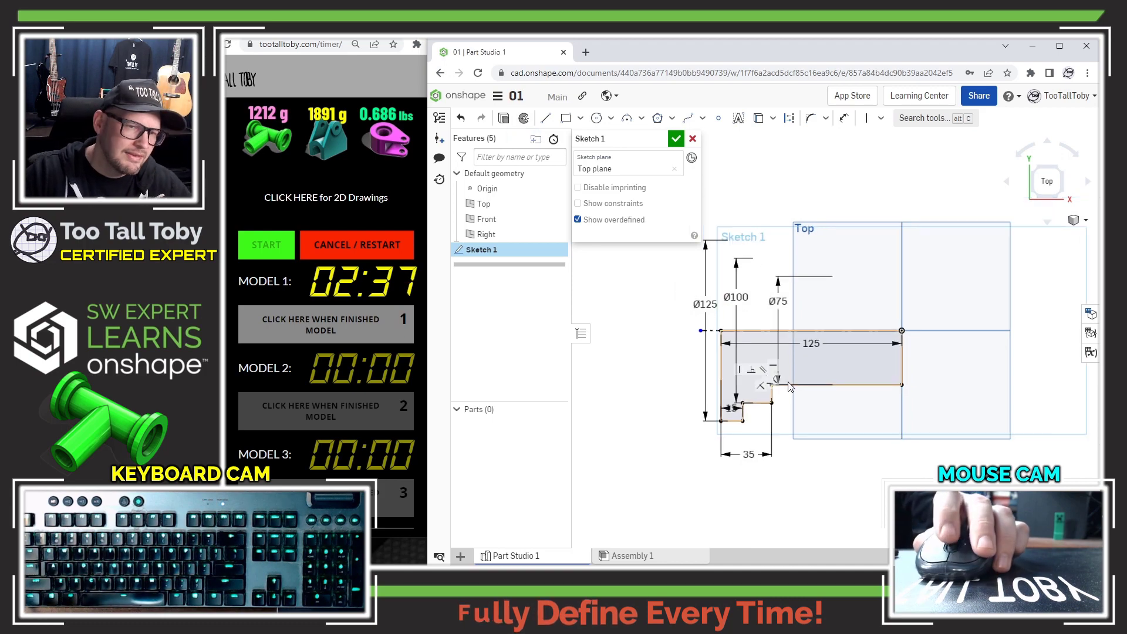
{"action": "mouse_move", "coordinate": [751, 414]}
{"action": "right_mouse_down"}
{"action": "mouse_move", "coordinate": [833, 404]}
{"action": "mouse_move", "coordinate": [830, 496]}
{"action": "mouse_move", "coordinate": [740, 463]}
{"action": "mouse_move", "coordinate": [764, 364]}
{"action": "right_mouse_up"}
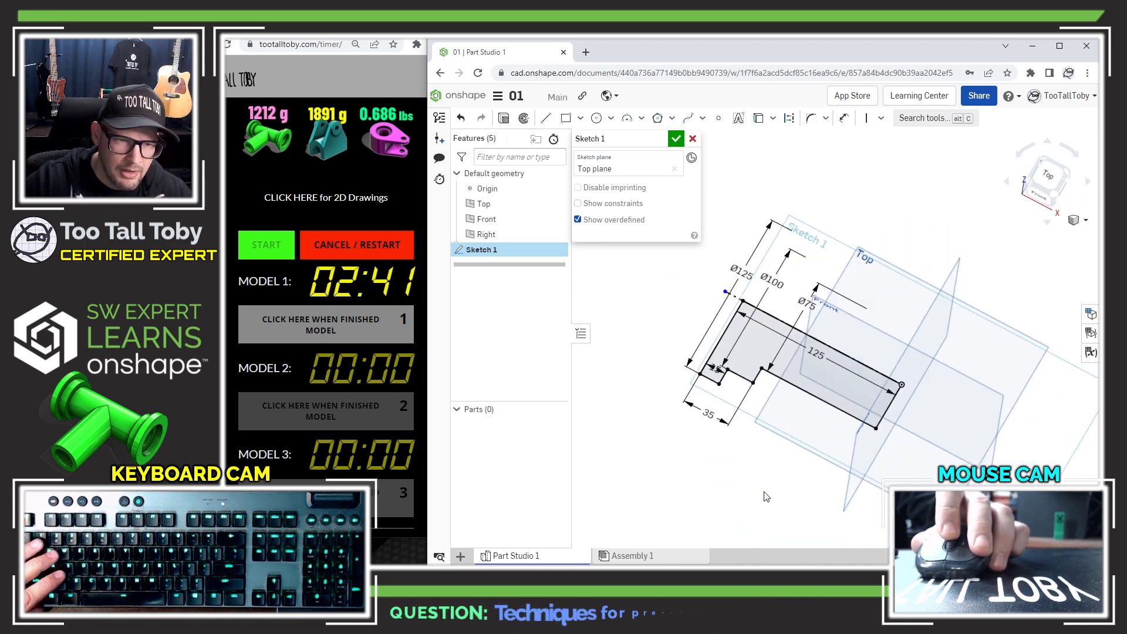
{"action": "left_click", "coordinate": [741, 302]}
{"action": "key", "text": "q"}
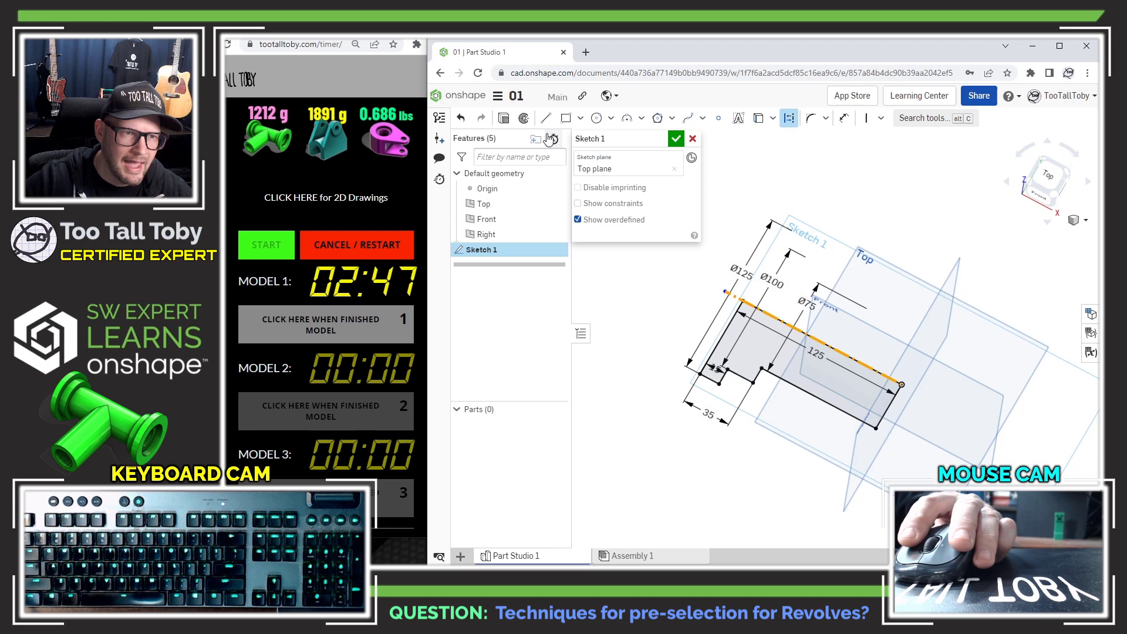
Step: Try a solid Revolve about the top construction line, then cancel it
{"action": "left_click", "coordinate": [524, 119]}
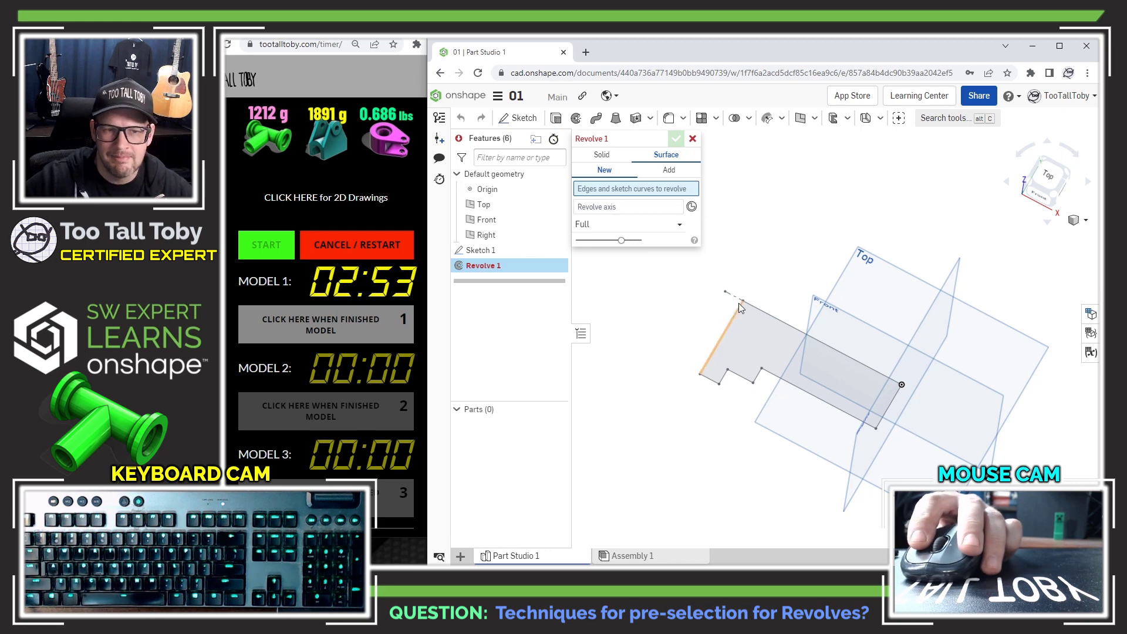
{"action": "left_click", "coordinate": [616, 207]}
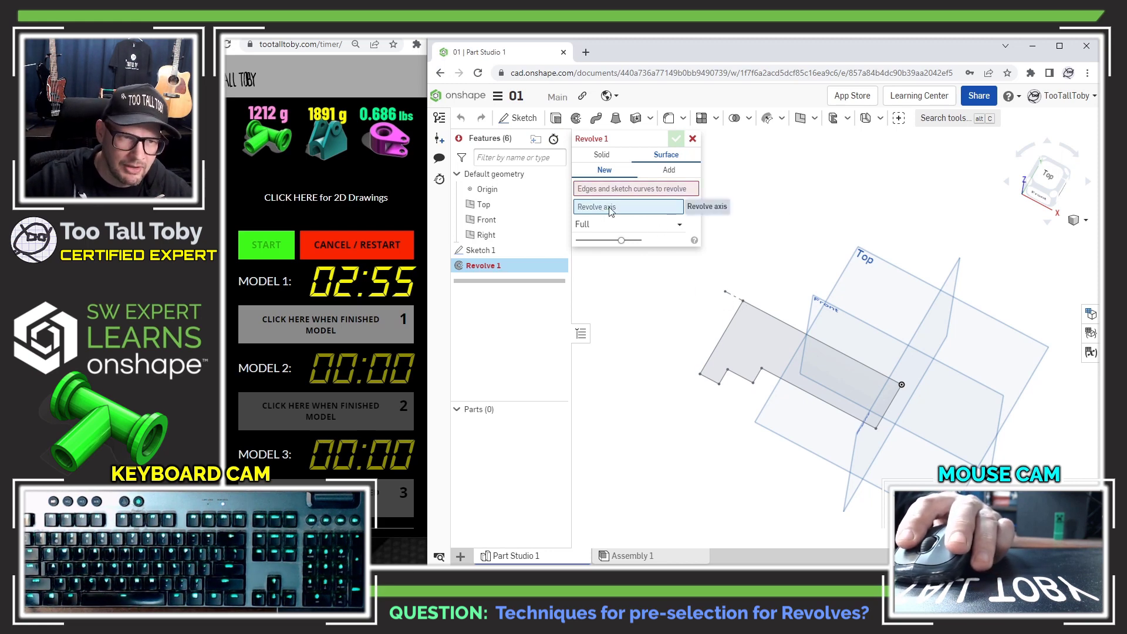
{"action": "left_click", "coordinate": [738, 302]}
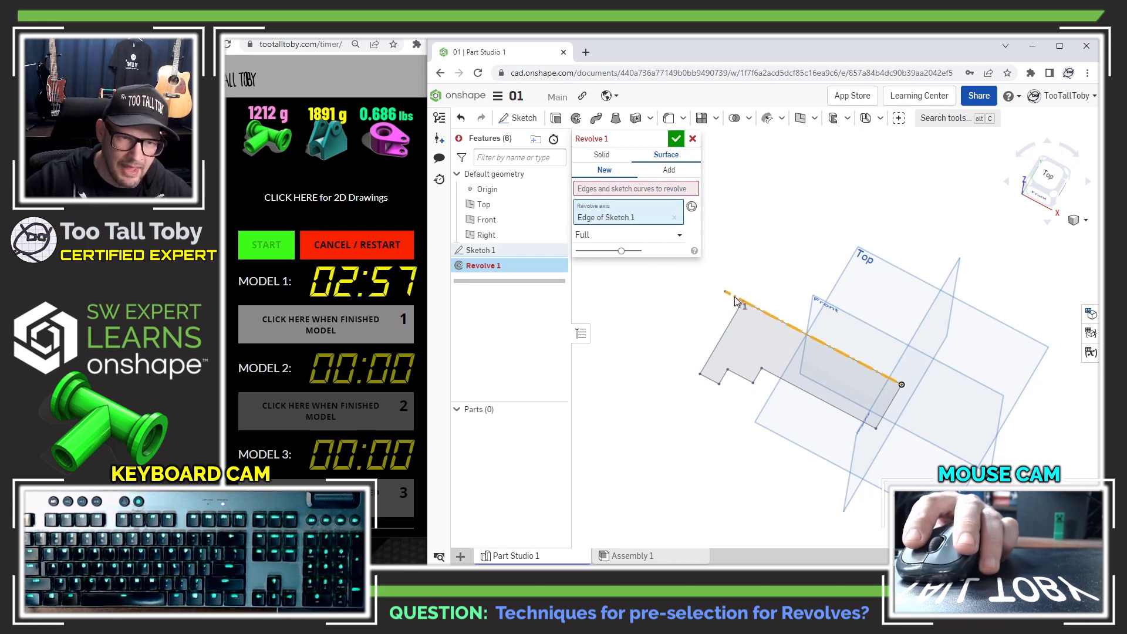
{"action": "left_click", "coordinate": [633, 189]}
{"action": "left_click", "coordinate": [481, 250]}
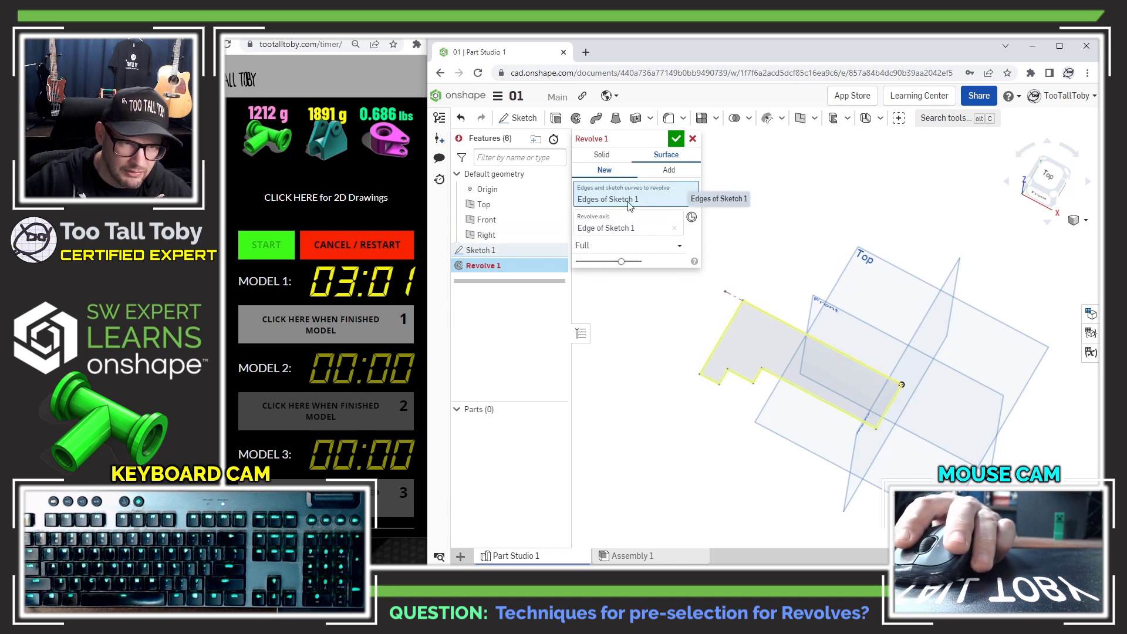
{"action": "left_click", "coordinate": [618, 230]}
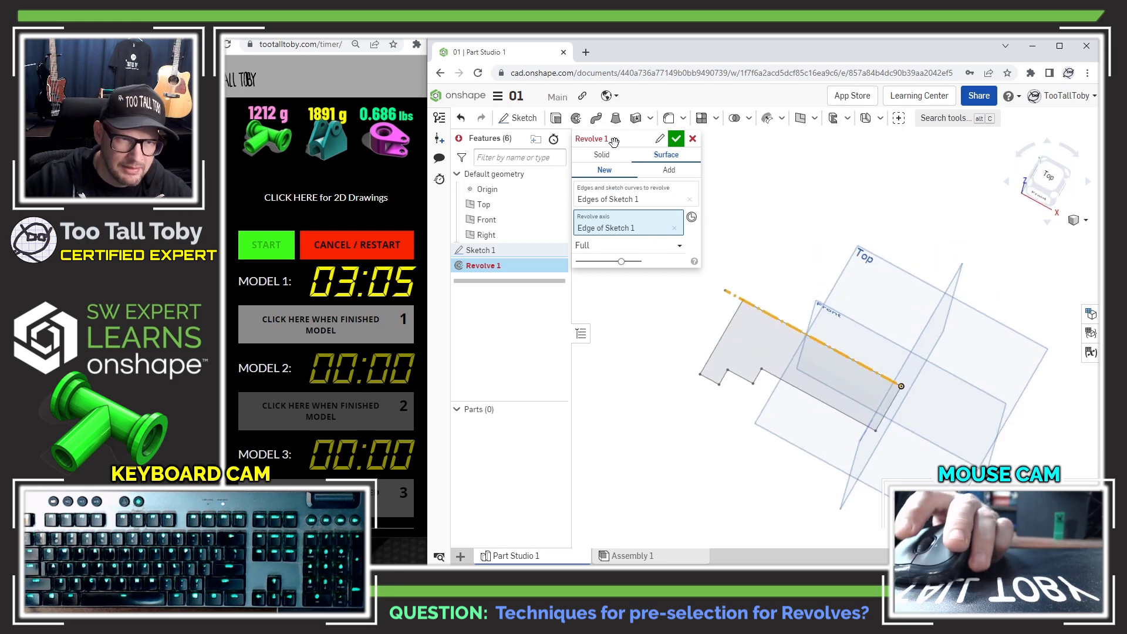
{"action": "left_click", "coordinate": [601, 155]}
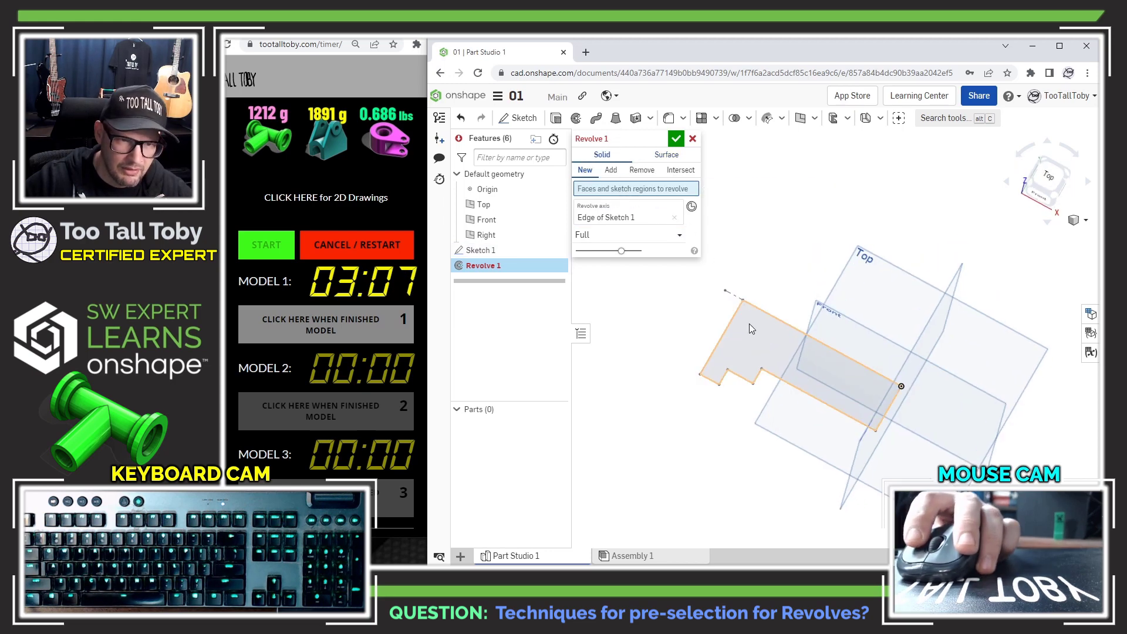
{"action": "left_click", "coordinate": [741, 356]}
{"action": "right_click_drag", "start_coordinate": [733, 375], "coordinate": [756, 427]}
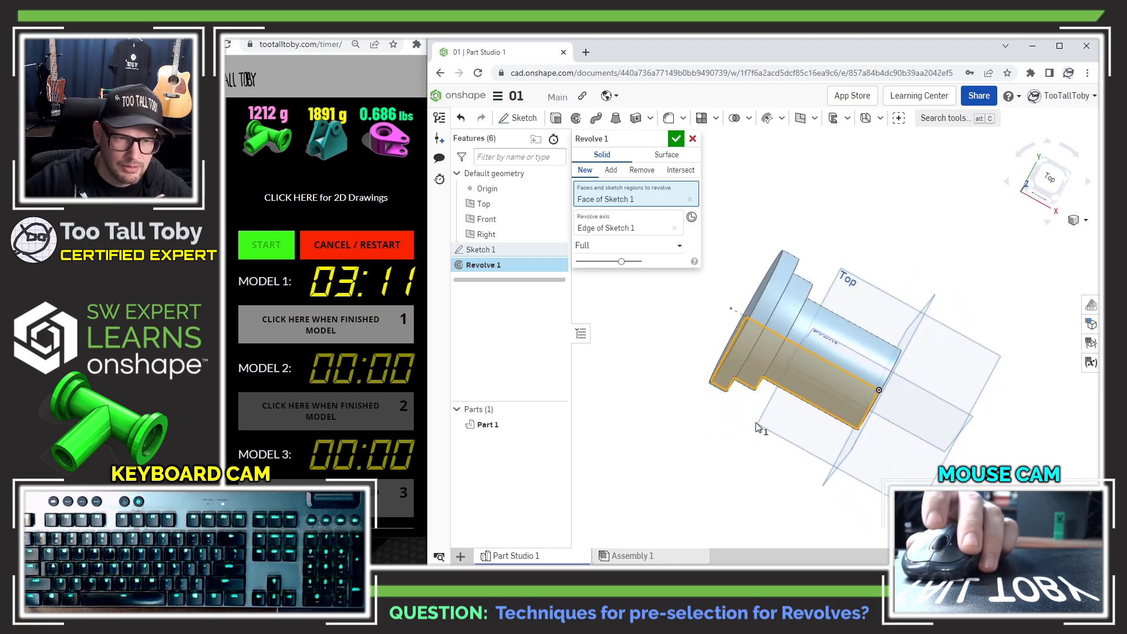
{"action": "key", "text": "Escape"}
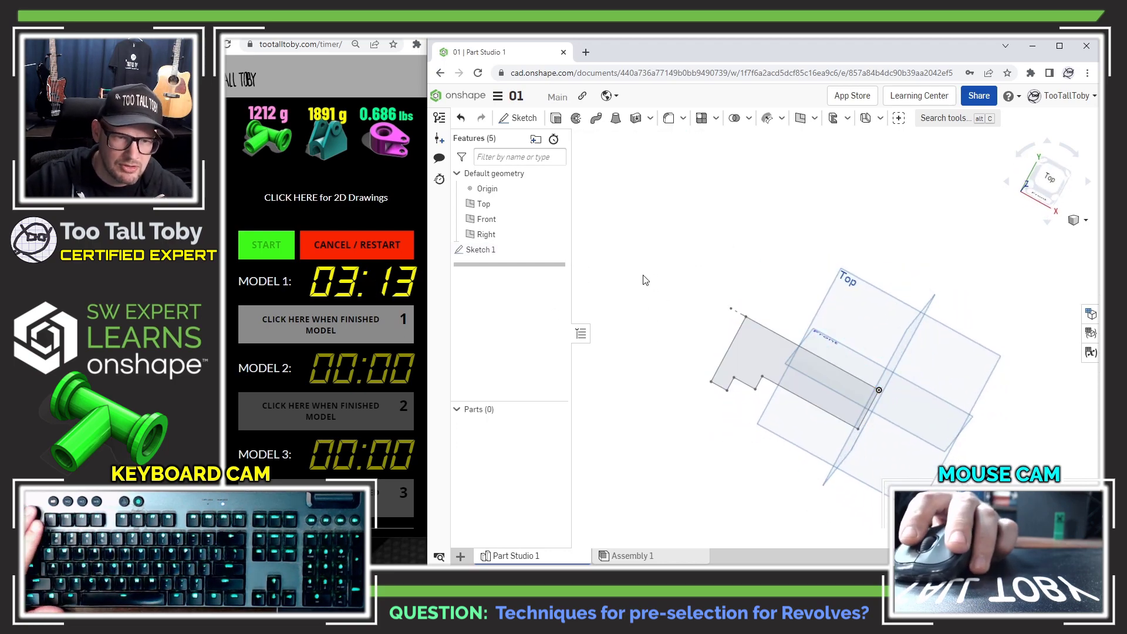
Step: Revolve Sketch 1 fully about its long edge into Part 1
{"action": "right_click", "coordinate": [481, 251]}
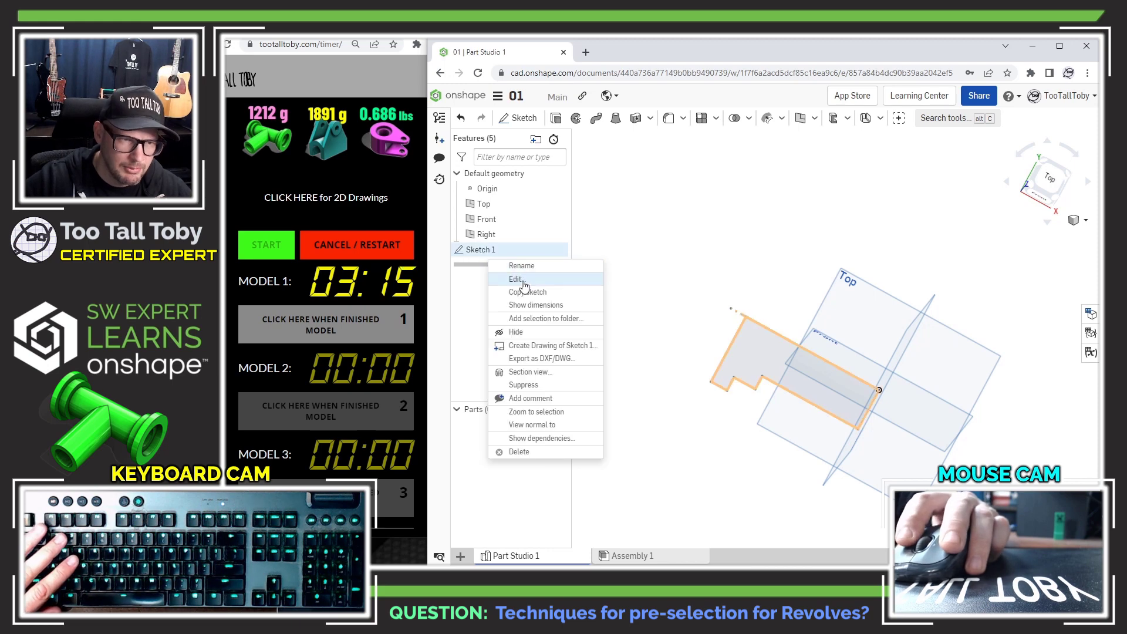
{"action": "left_click", "coordinate": [502, 275]}
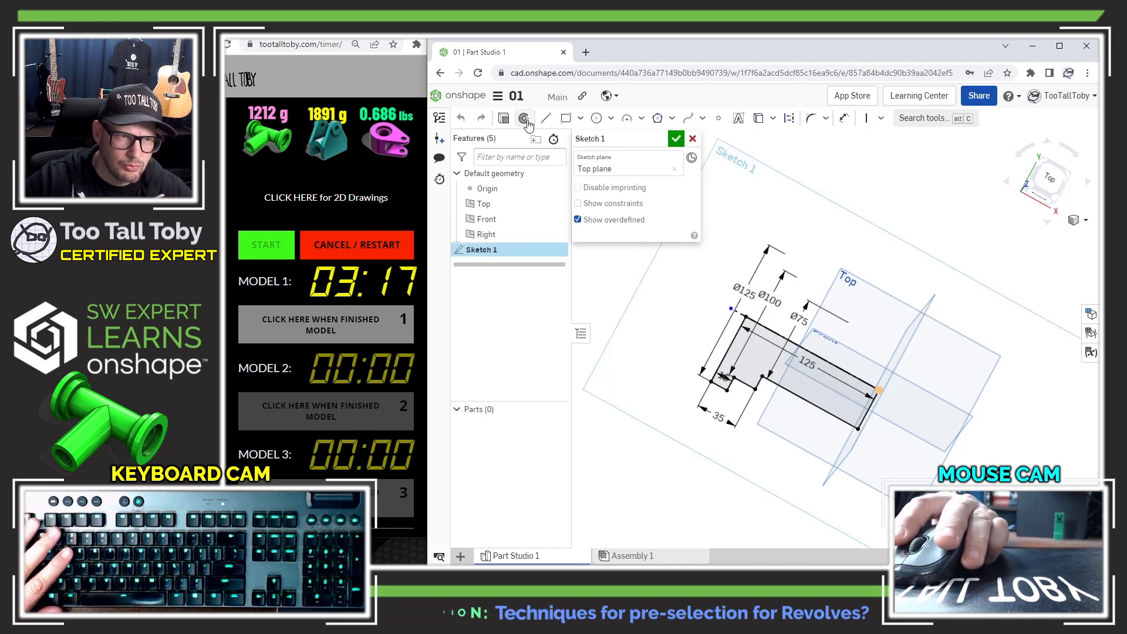
{"action": "key", "text": "shift+w"}
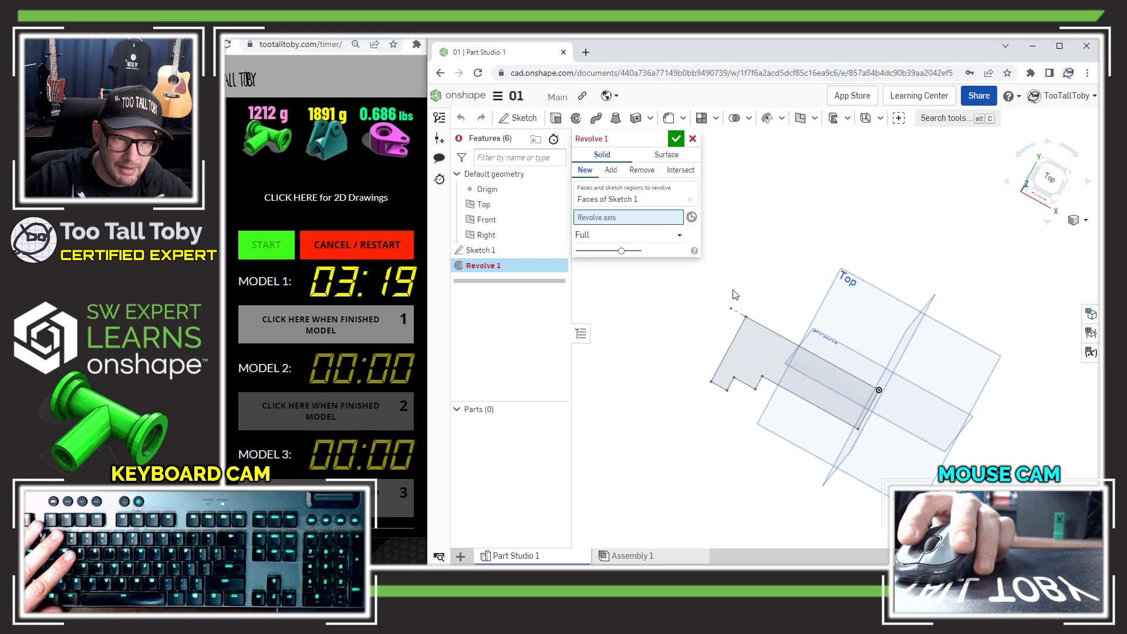
{"action": "left_click", "coordinate": [739, 314]}
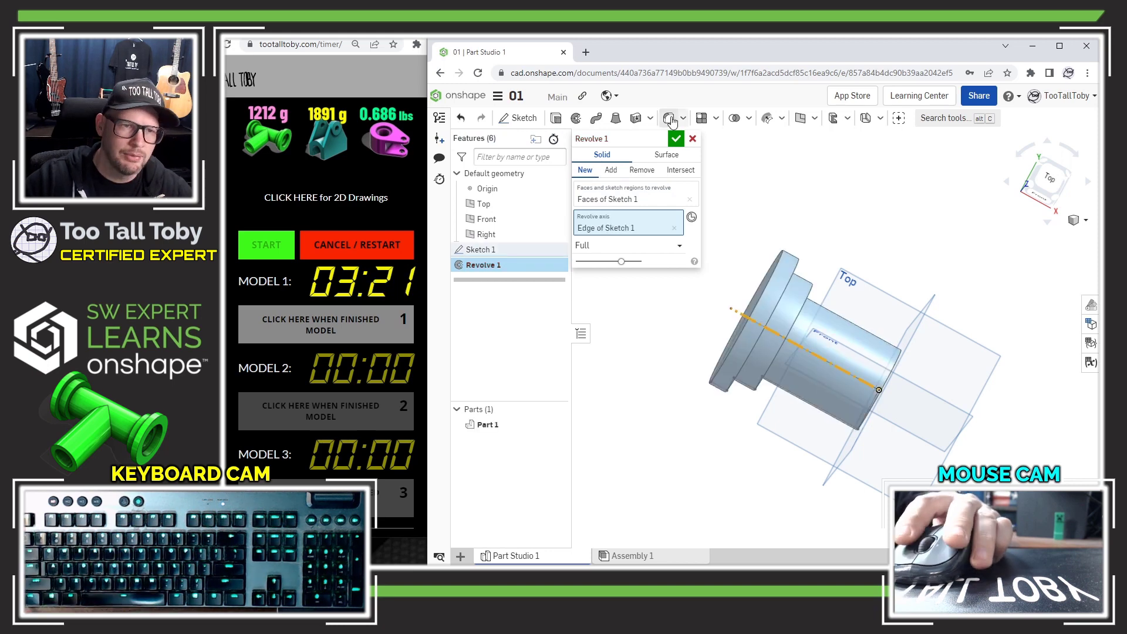
{"action": "left_click", "coordinate": [676, 141]}
{"action": "right_click_drag", "start_coordinate": [745, 176], "coordinate": [702, 271]}
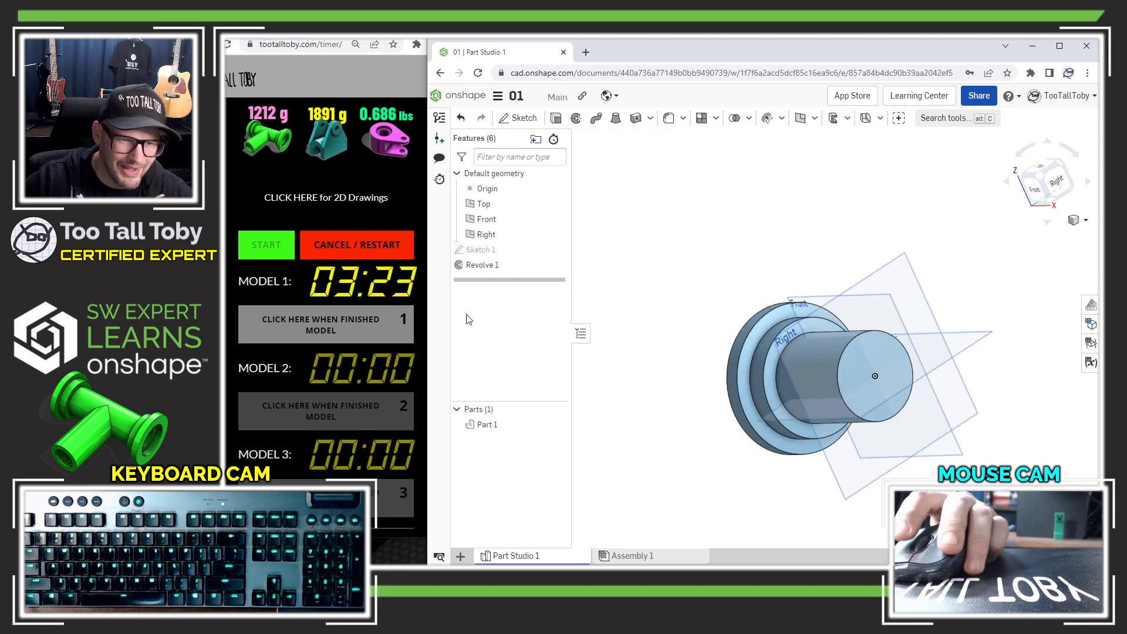
{"action": "right_click_drag", "start_coordinate": [808, 451], "coordinate": [840, 443]}
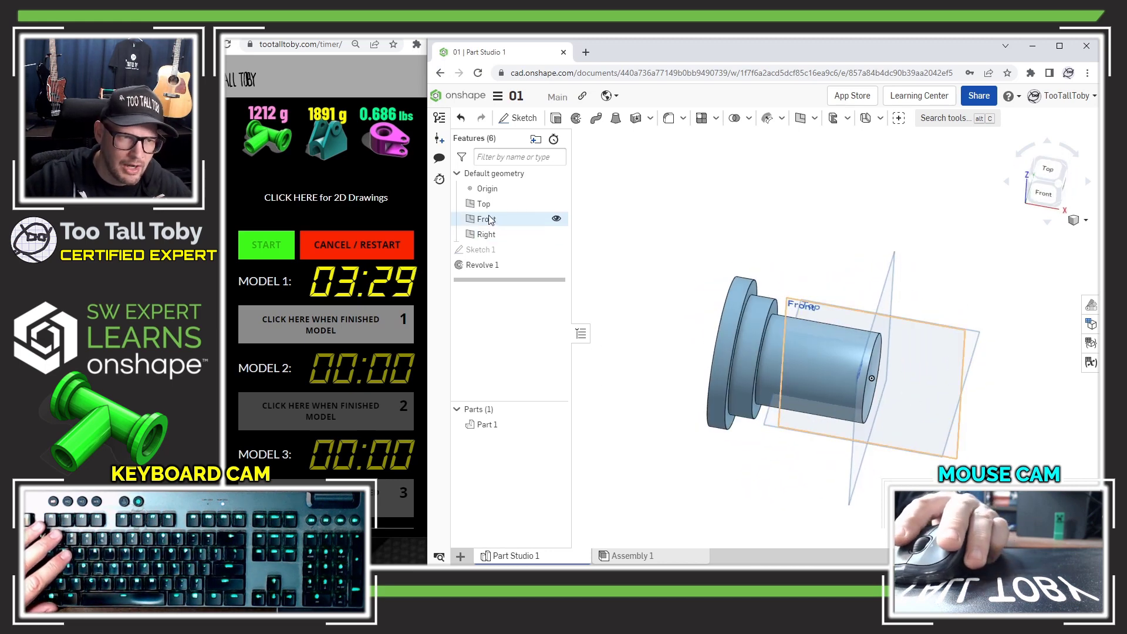
Step: Start a new sketch on the Front plane, viewed normal
{"action": "right_click_drag", "start_coordinate": [818, 350], "coordinate": [837, 368]}
{"action": "left_click", "coordinate": [801, 336]}
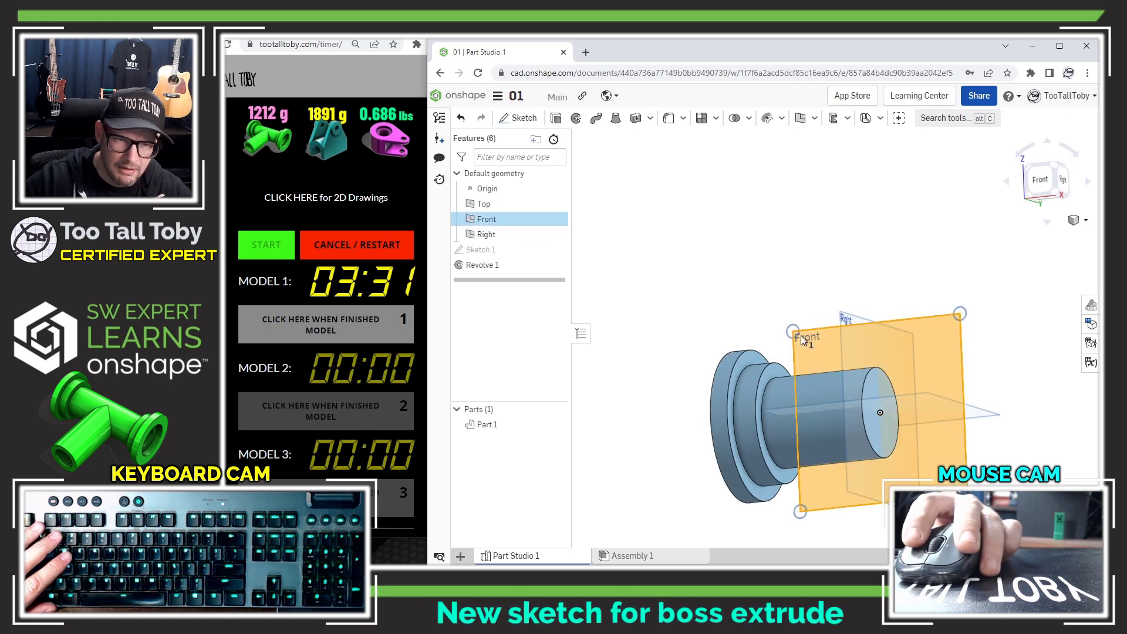
{"action": "left_click", "coordinate": [818, 327]}
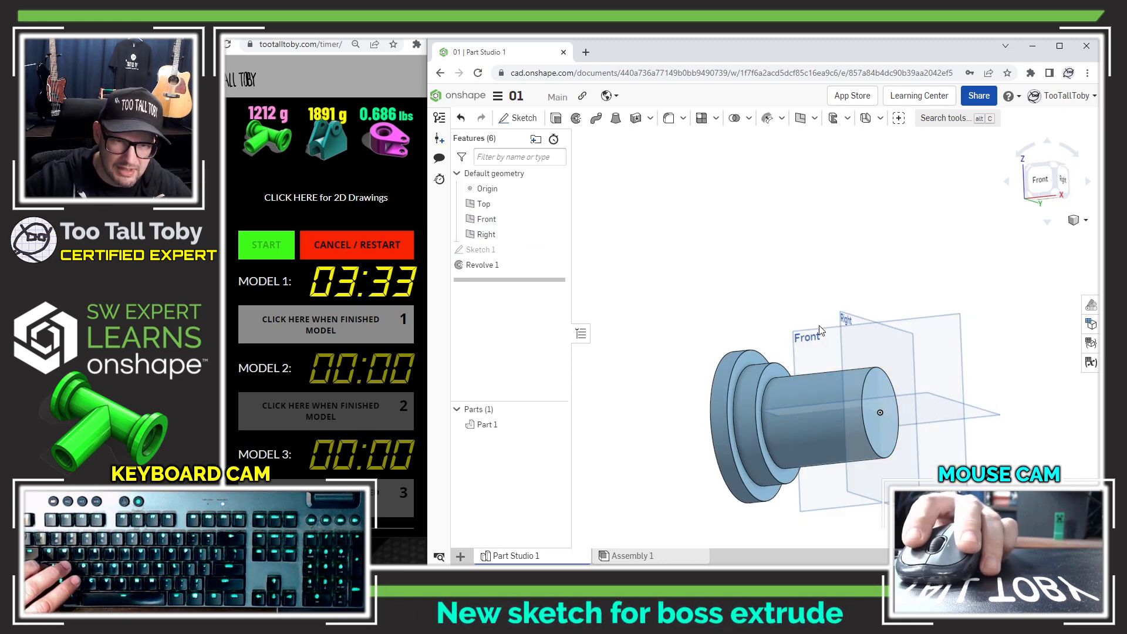
{"action": "key", "text": "n"}
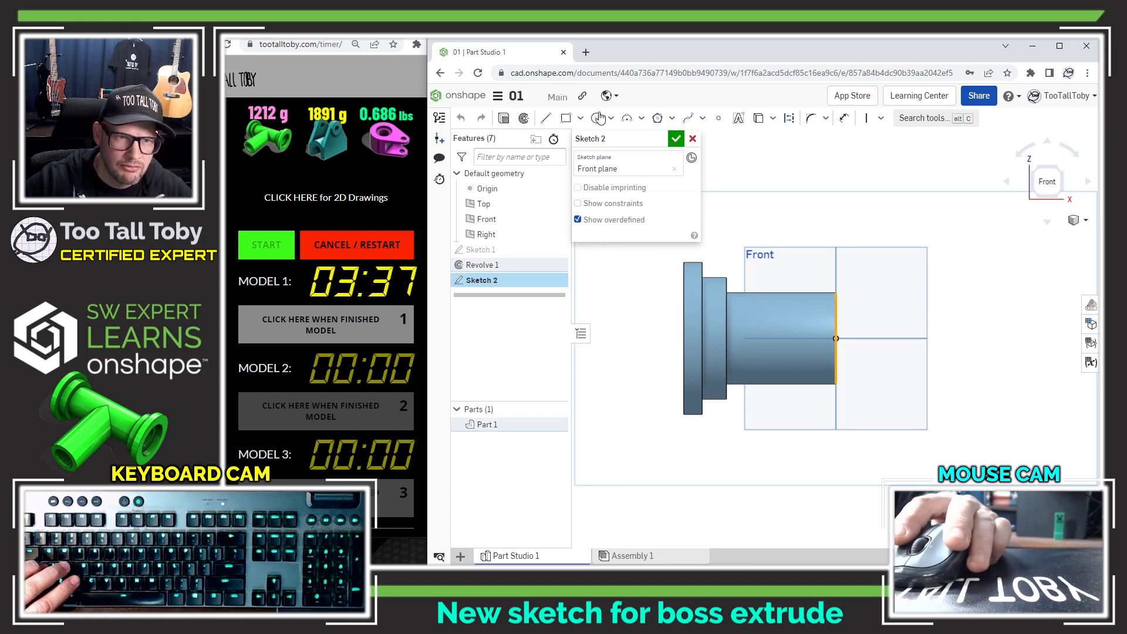
Step: Draw a Ø75 circle centred on the pipe end's midpoint and begin extruding it
{"action": "key", "text": "s"}
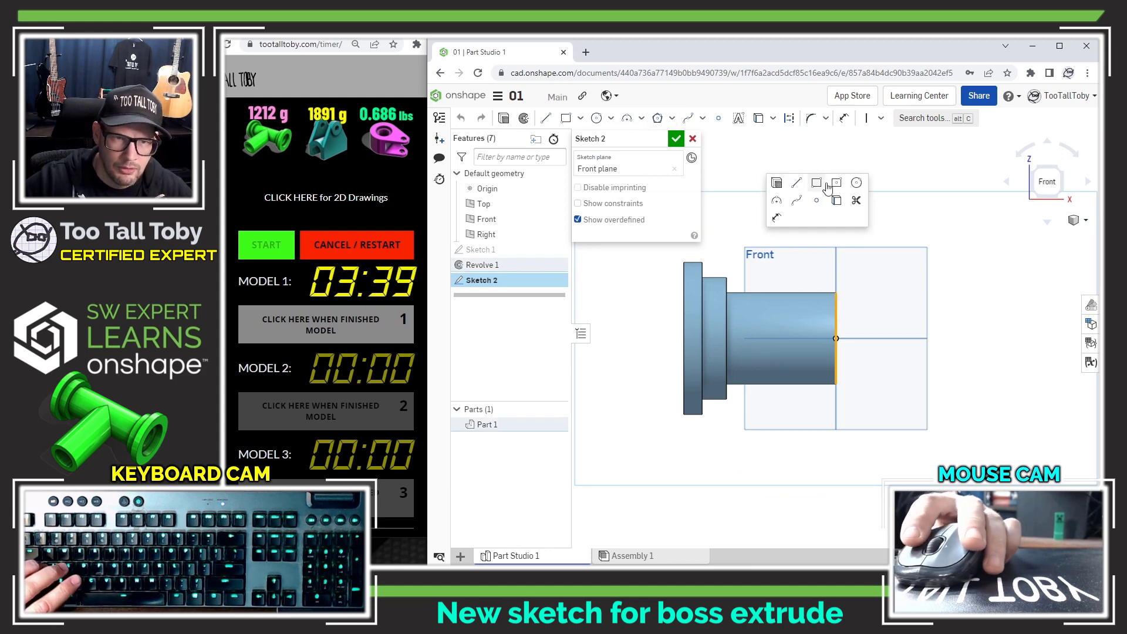
{"action": "key", "text": "s"}
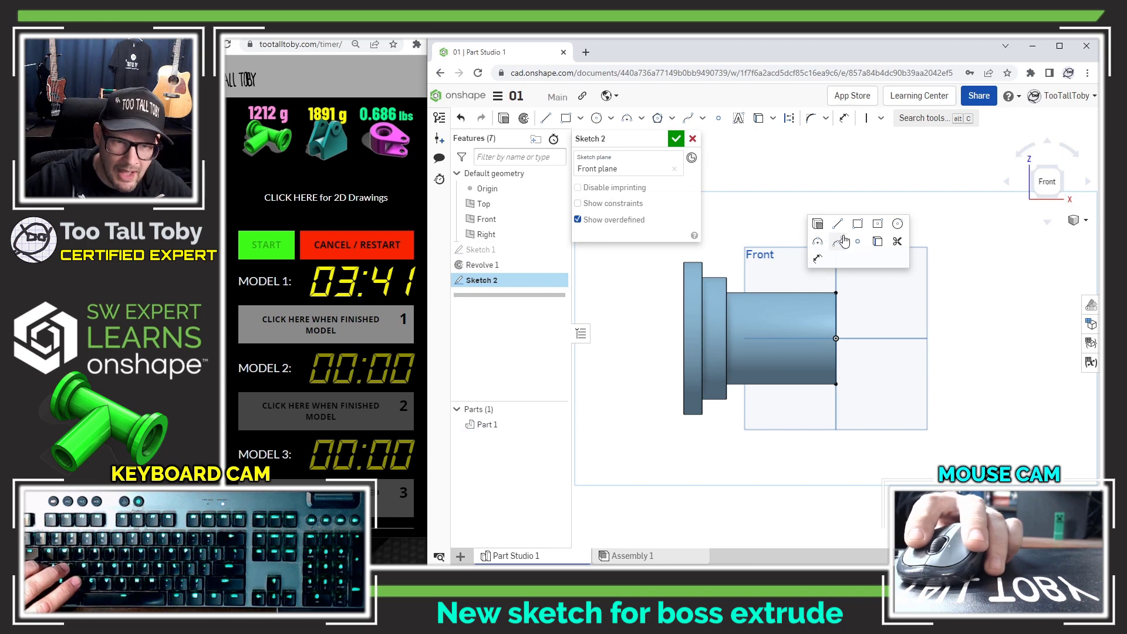
{"action": "left_click", "coordinate": [896, 224]}
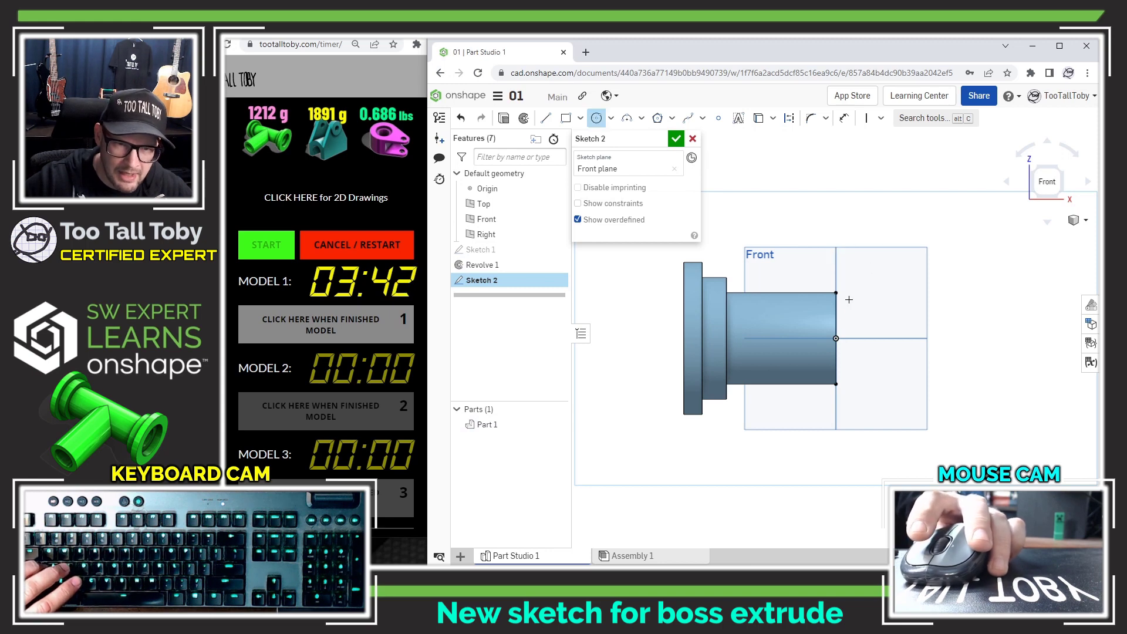
{"action": "left_click", "coordinate": [836, 338]}
{"action": "left_click", "coordinate": [879, 353]}
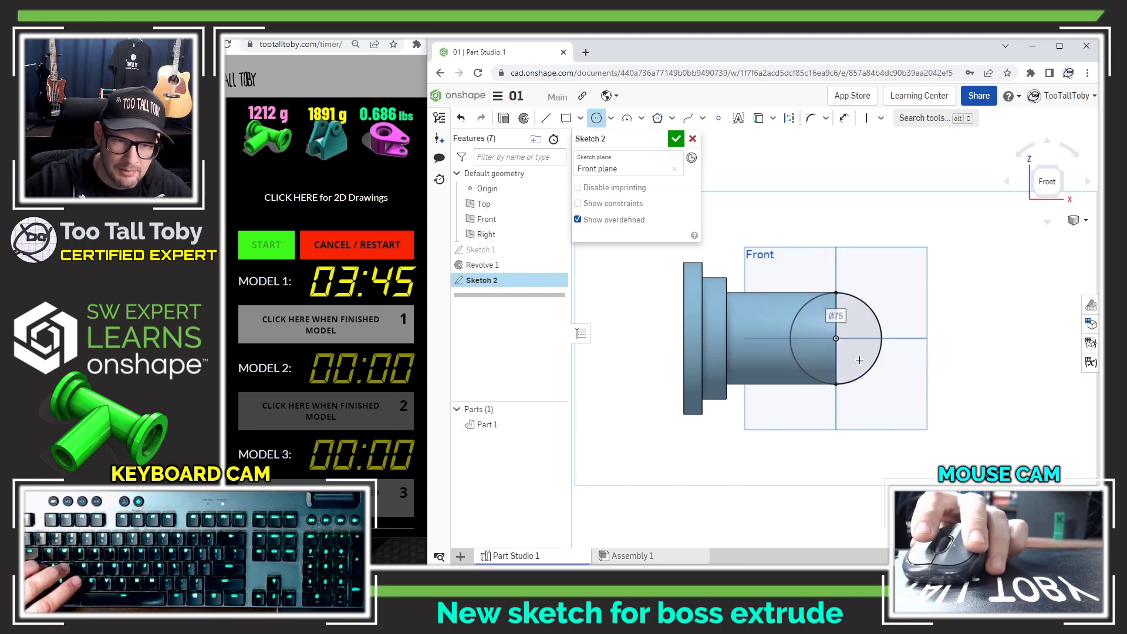
{"action": "key", "text": "Escape"}
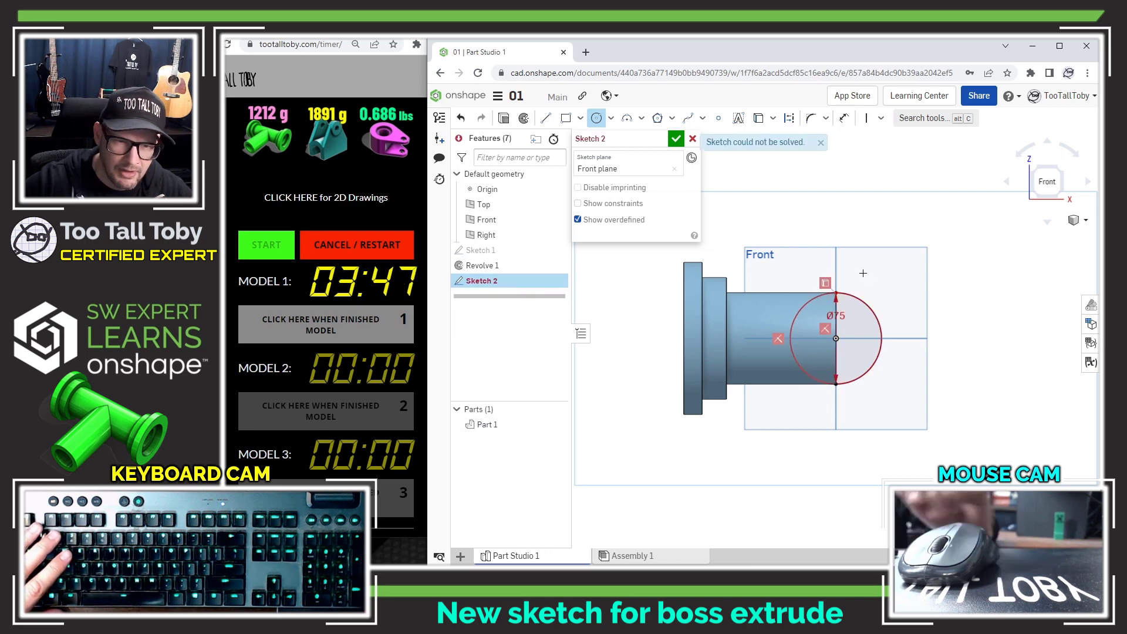
{"action": "key", "text": "ctrl+z"}
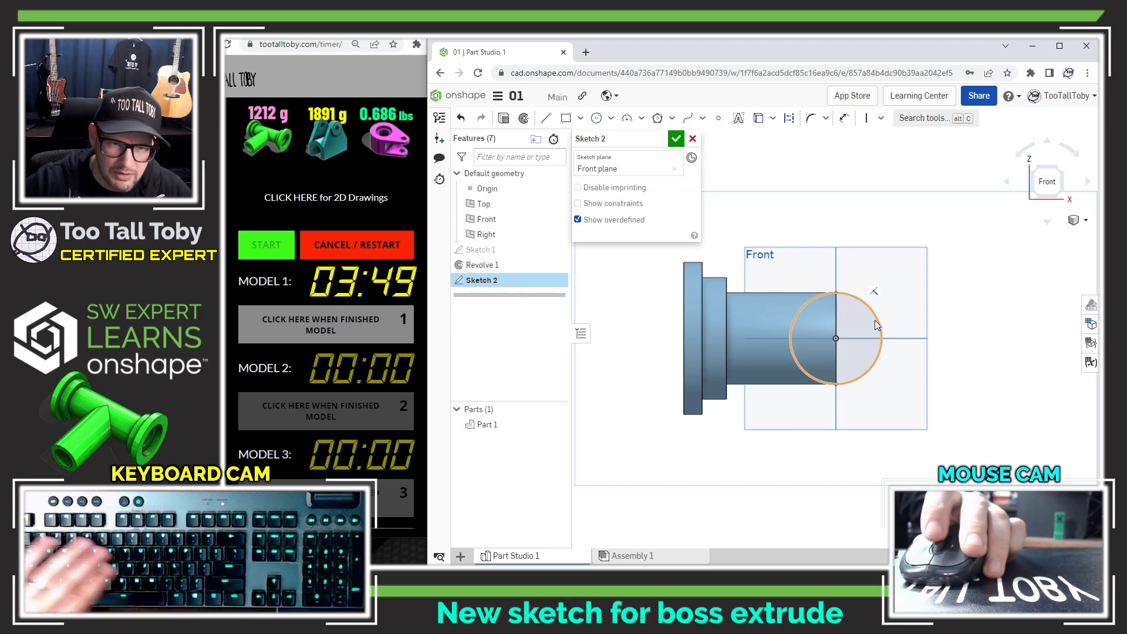
{"action": "key", "text": "shift+7"}
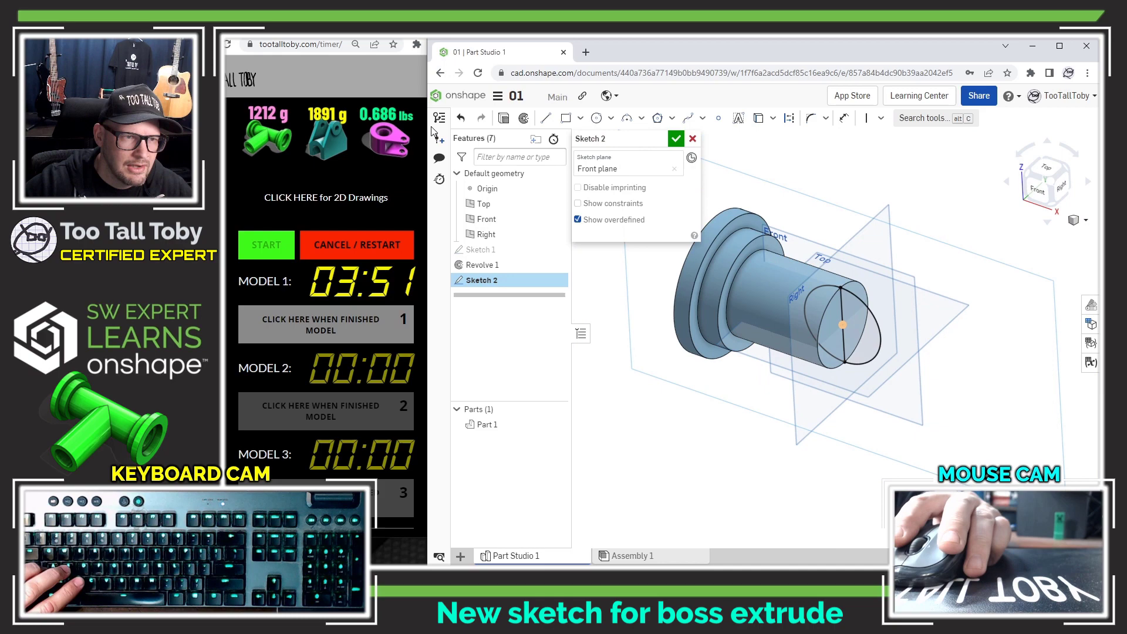
{"action": "left_click", "coordinate": [503, 118]}
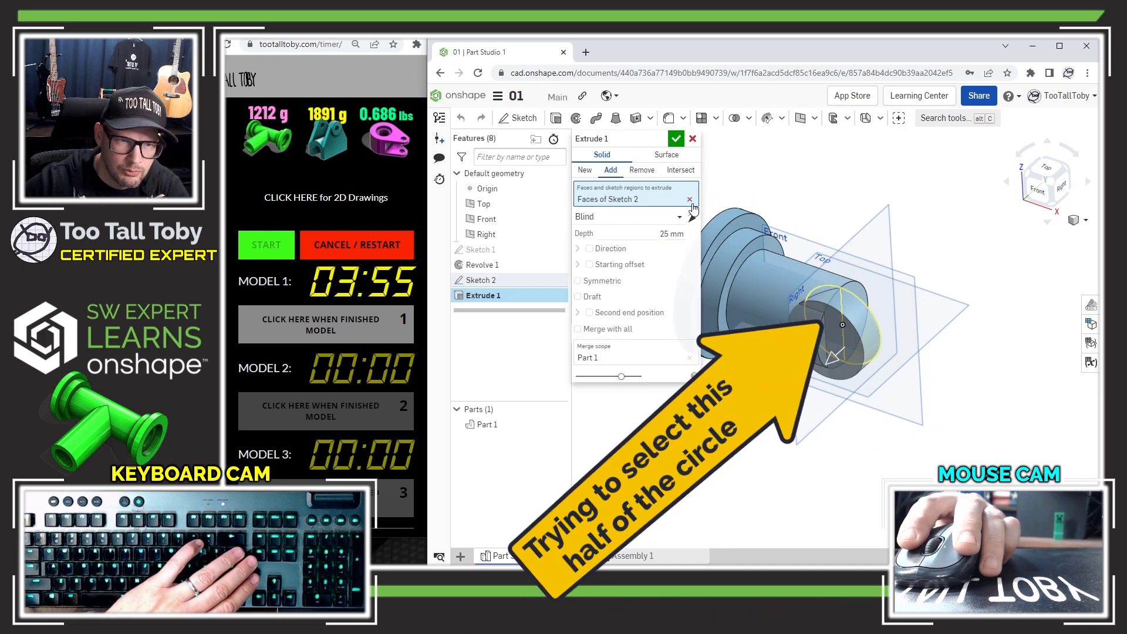
Step: Clear the extrude region selection and cancel Extrude 1, keeping Sketch 2 unextruded
{"action": "left_click", "coordinate": [806, 300]}
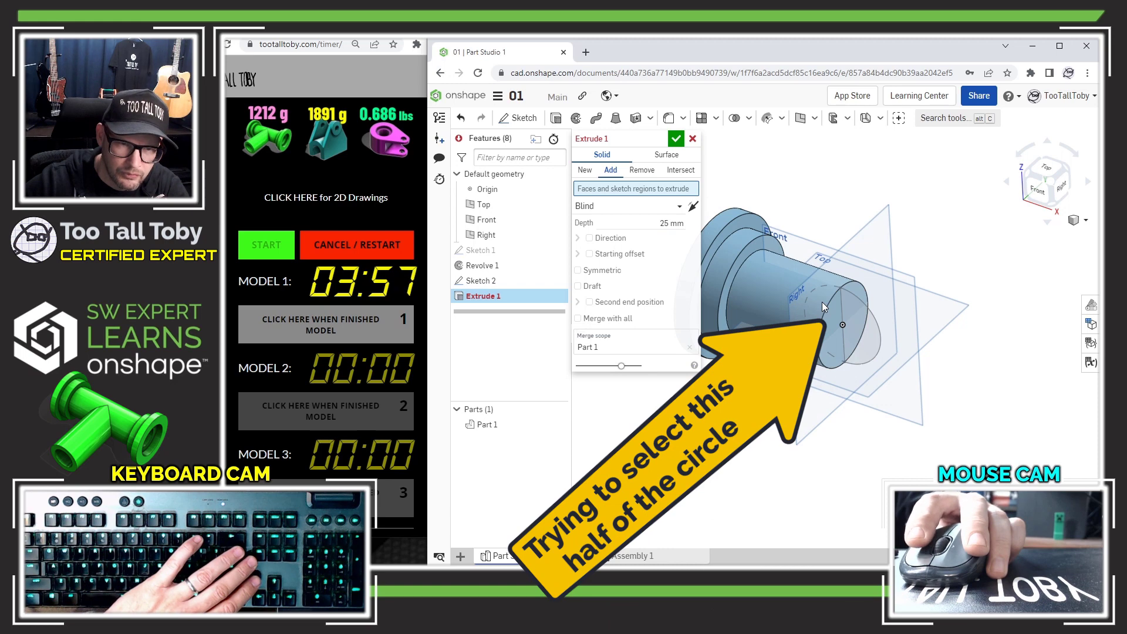
{"action": "right_click_drag", "start_coordinate": [824, 307], "coordinate": [826, 334]}
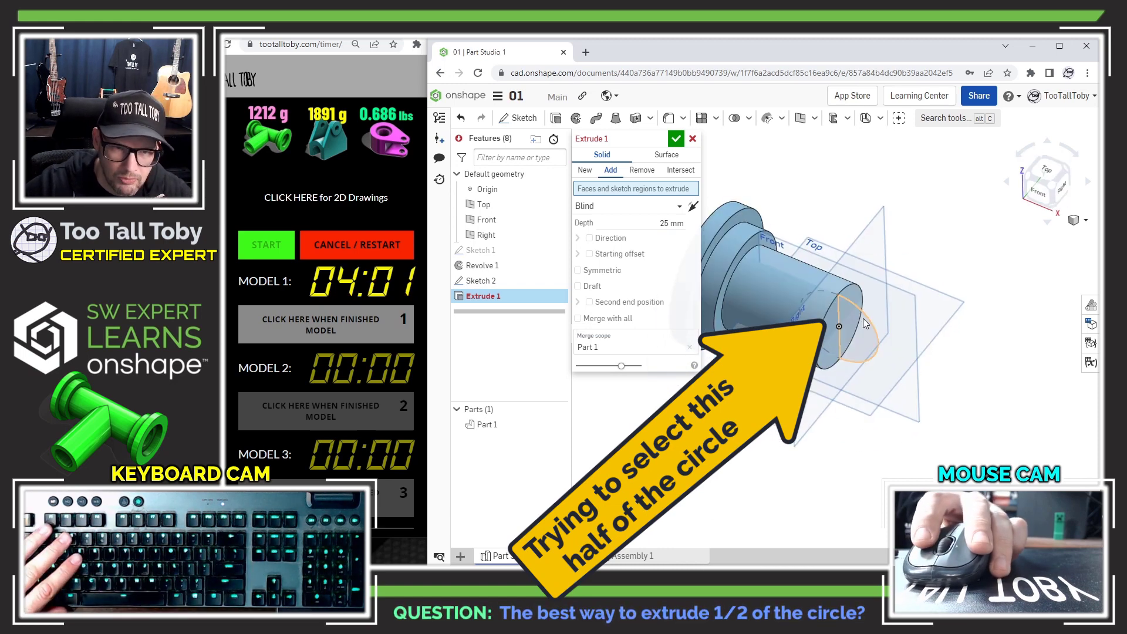
{"action": "right_click_drag", "start_coordinate": [827, 389], "coordinate": [806, 311]}
{"action": "scroll", "coordinate": [806, 309], "scroll_direction": "up", "scroll_amount": 2}
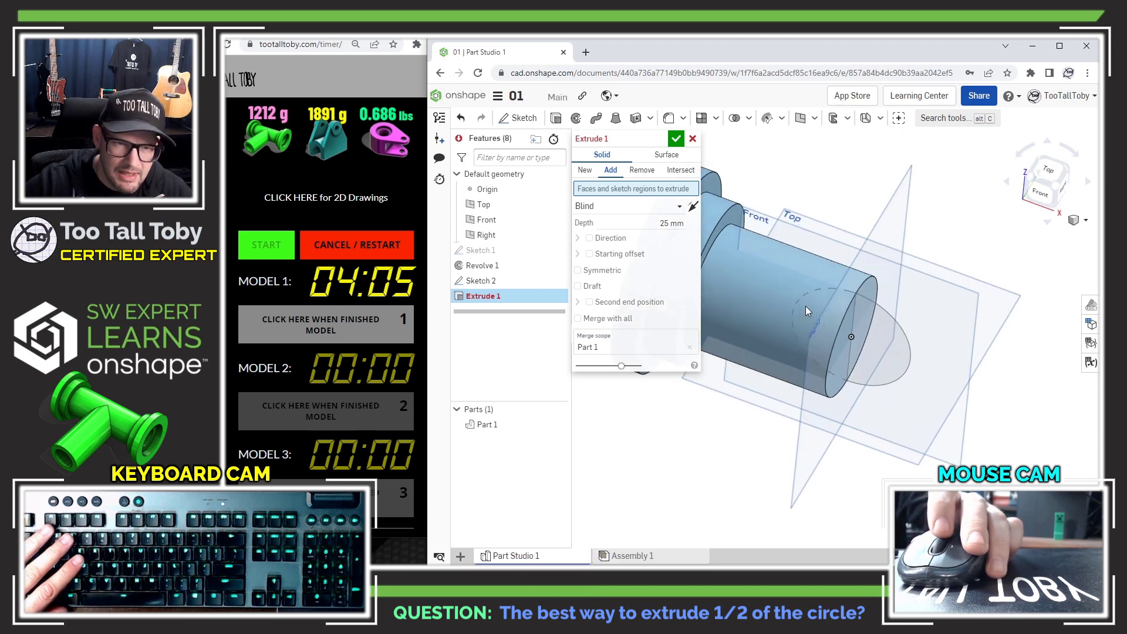
{"action": "right_click_drag", "start_coordinate": [828, 307], "coordinate": [815, 367]}
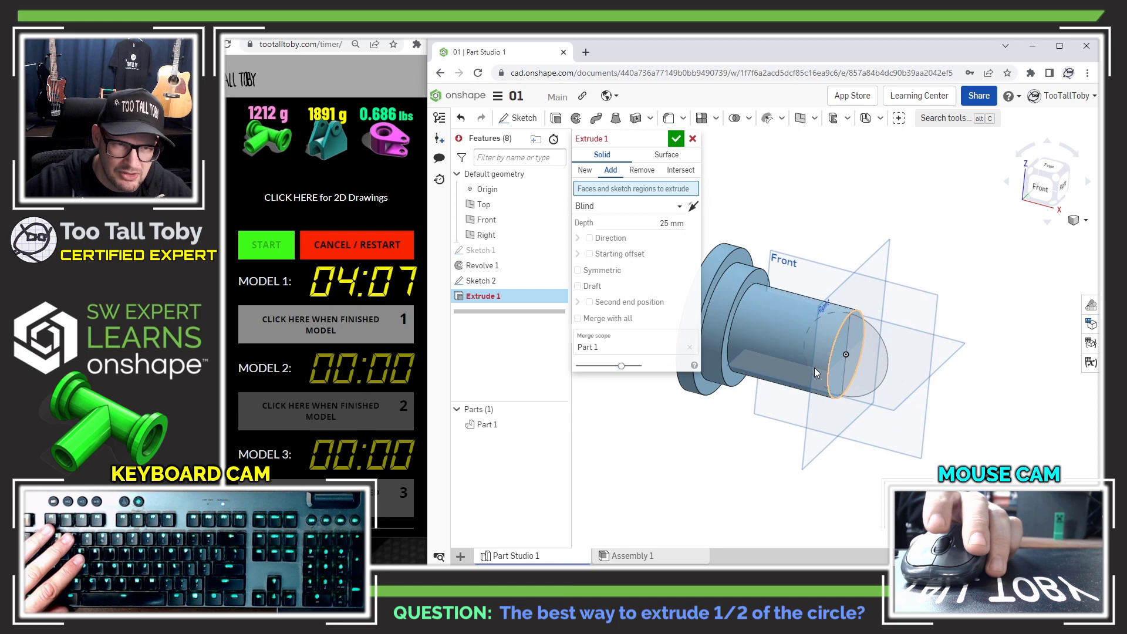
{"action": "left_click", "coordinate": [693, 140]}
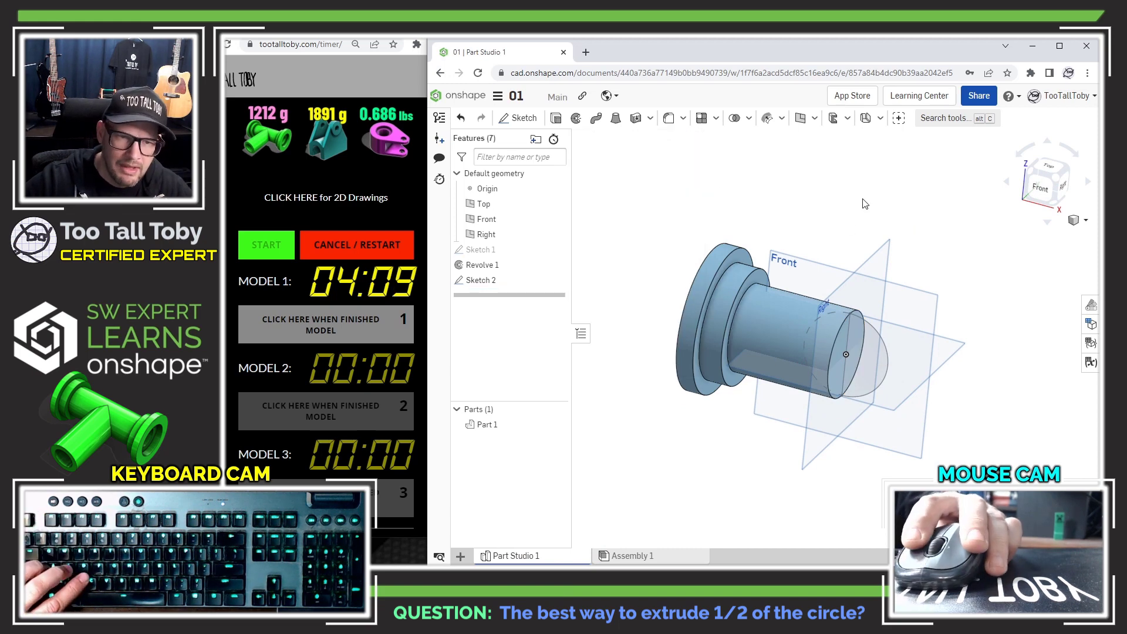
Step: Edit Sketch 2 and trim away the right half of the circle
{"action": "right_click", "coordinate": [875, 327]}
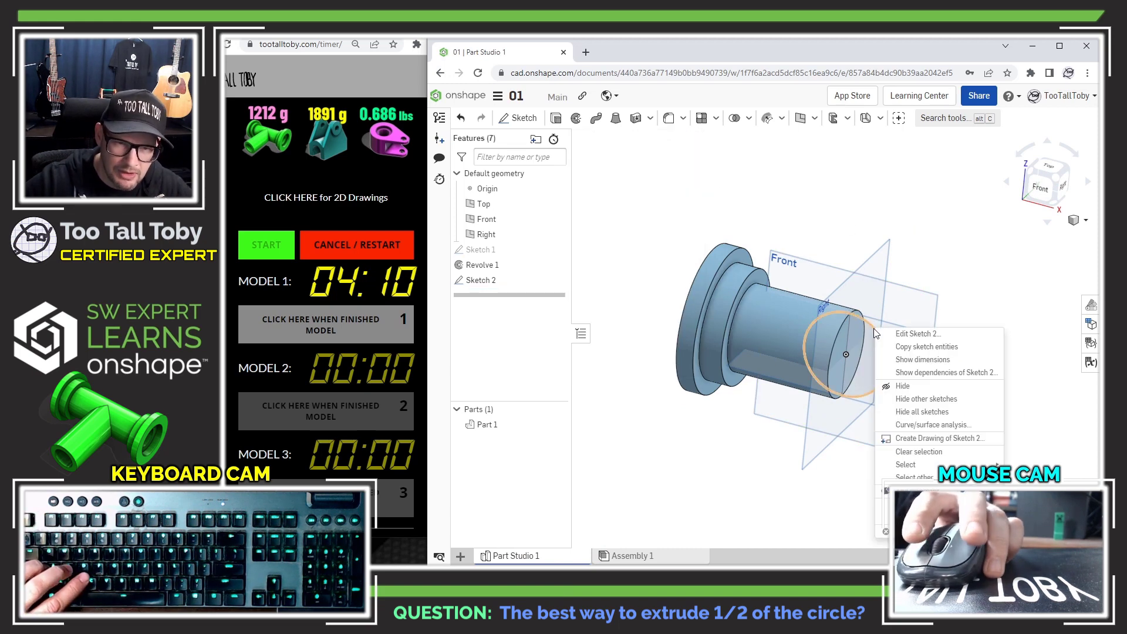
{"action": "left_click", "coordinate": [924, 333]}
{"action": "key", "text": "s"}
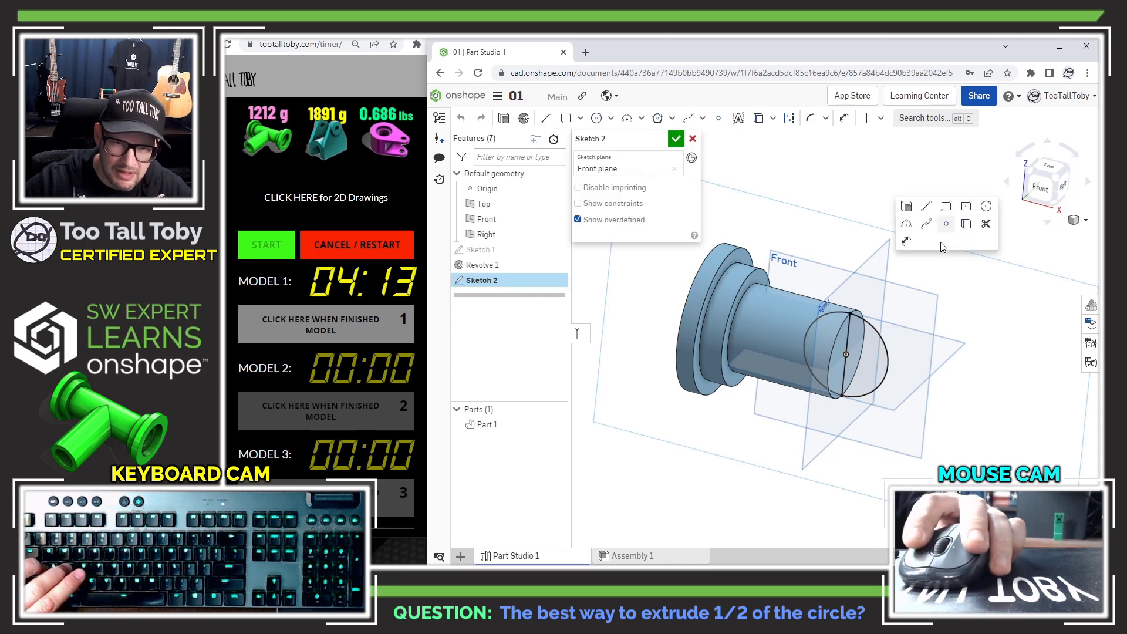
{"action": "left_click", "coordinate": [986, 228]}
{"action": "left_click_drag", "start_coordinate": [895, 306], "coordinate": [870, 364]}
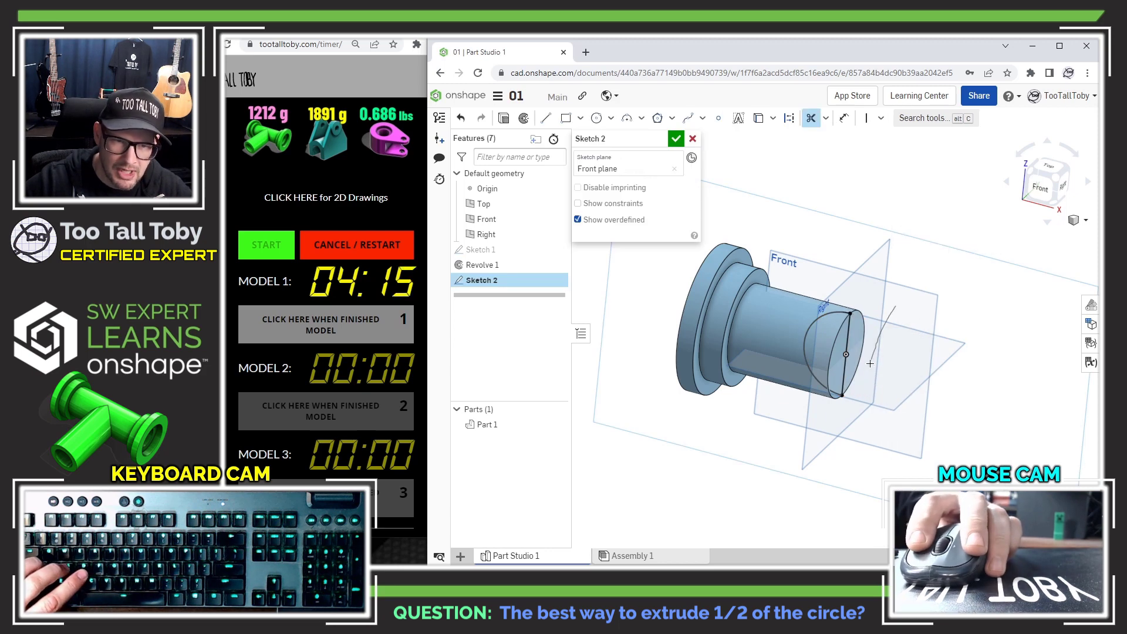
Step: Extrude the half-circle sketch to a depth of 160 mm as the side branch
{"action": "key", "text": "s"}
{"action": "left_click", "coordinate": [863, 338]}
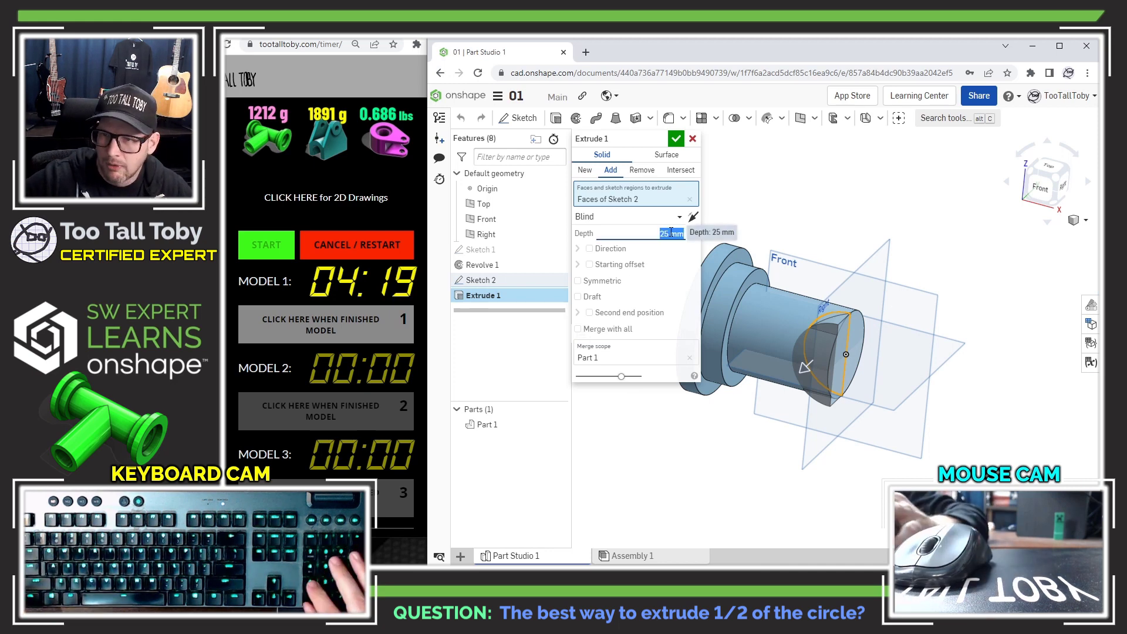
{"action": "type", "text": "150"}
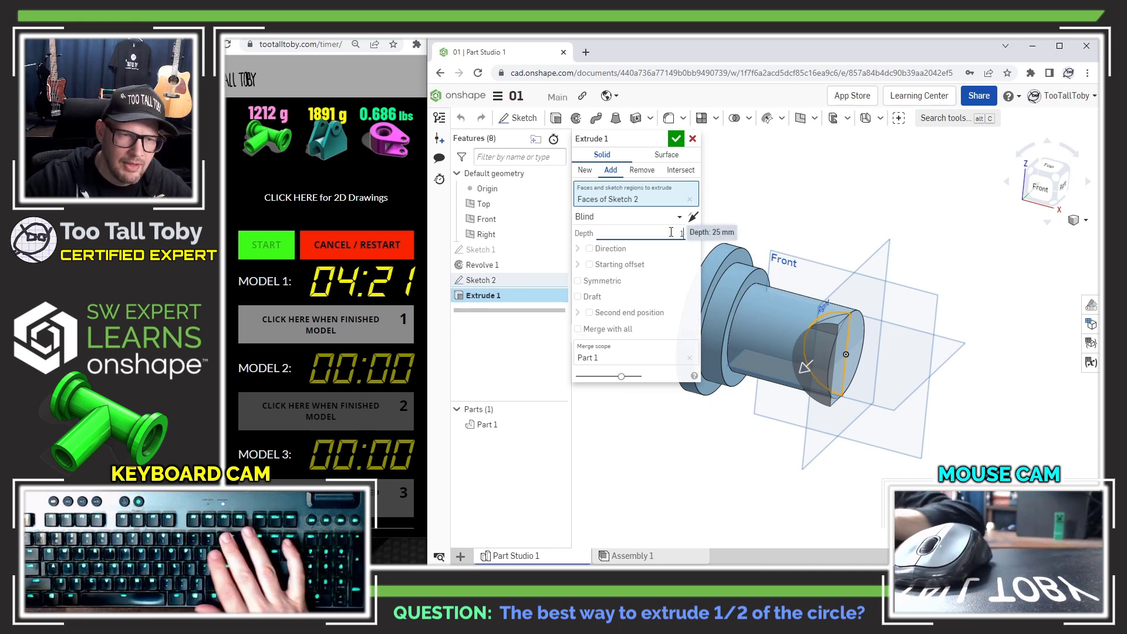
{"action": "key", "text": "Return"}
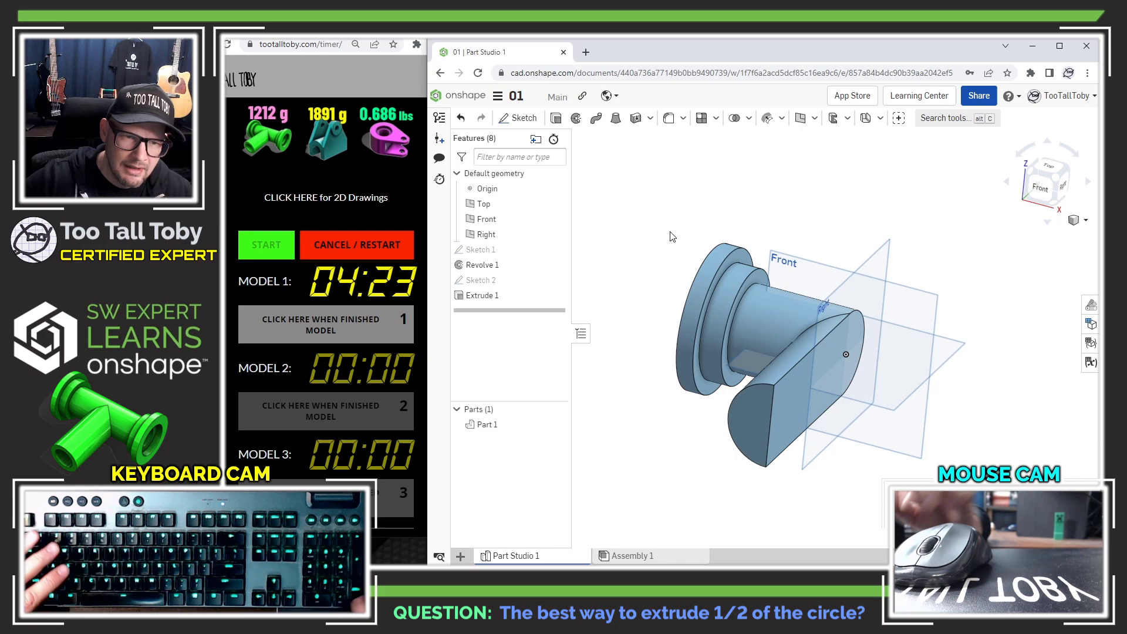
{"action": "right_click_drag", "start_coordinate": [734, 343], "coordinate": [658, 328]}
Step: Sketch an Ø80 circle centred on the flange end face
{"action": "left_click", "coordinate": [702, 326]}
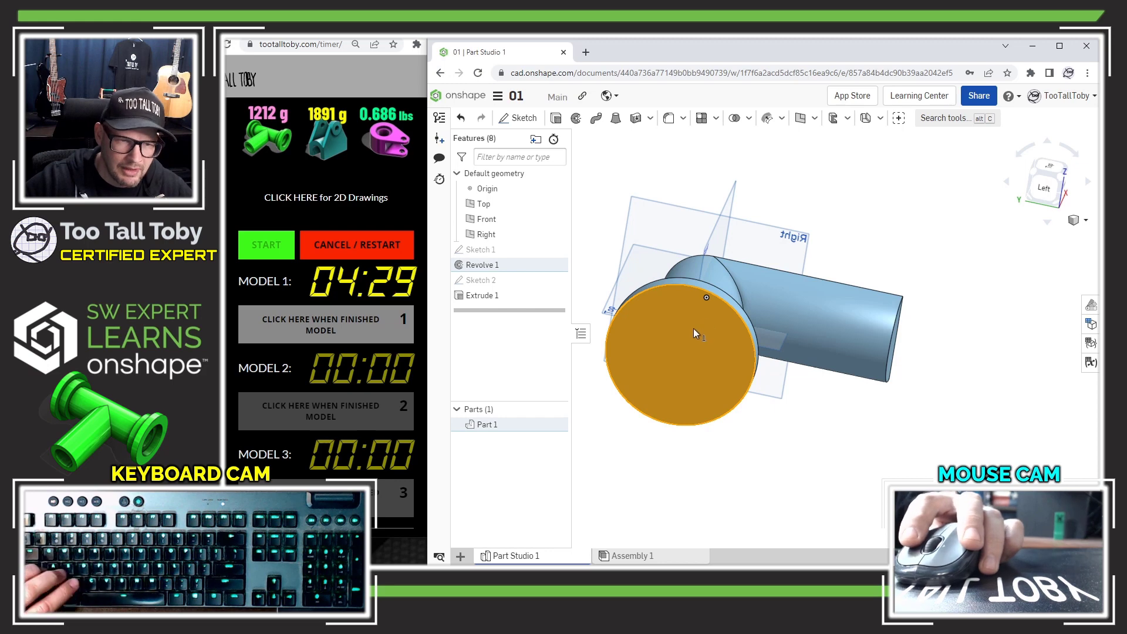
{"action": "left_click", "coordinate": [713, 322]}
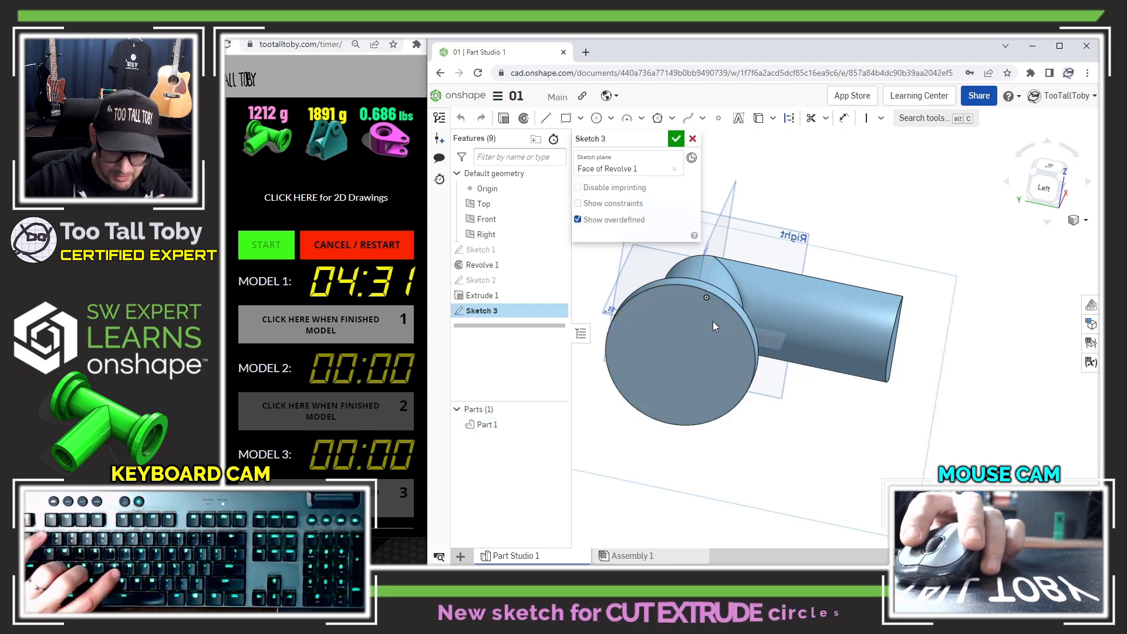
{"action": "key", "text": "n"}
{"action": "key", "text": "s"}
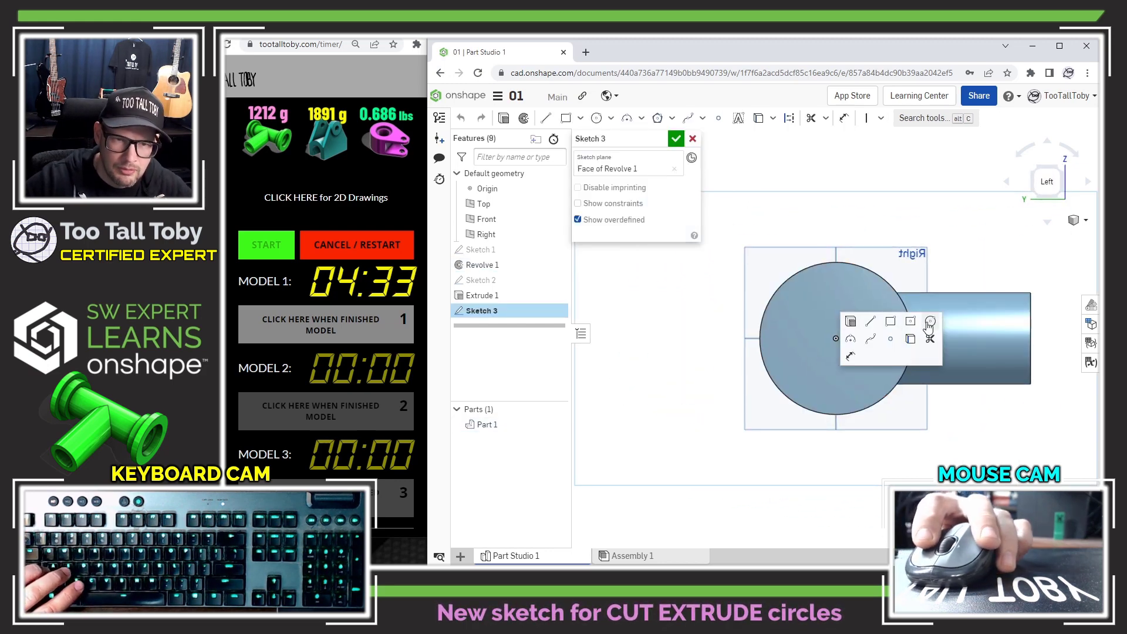
{"action": "left_click", "coordinate": [930, 322]}
{"action": "left_click", "coordinate": [836, 338]}
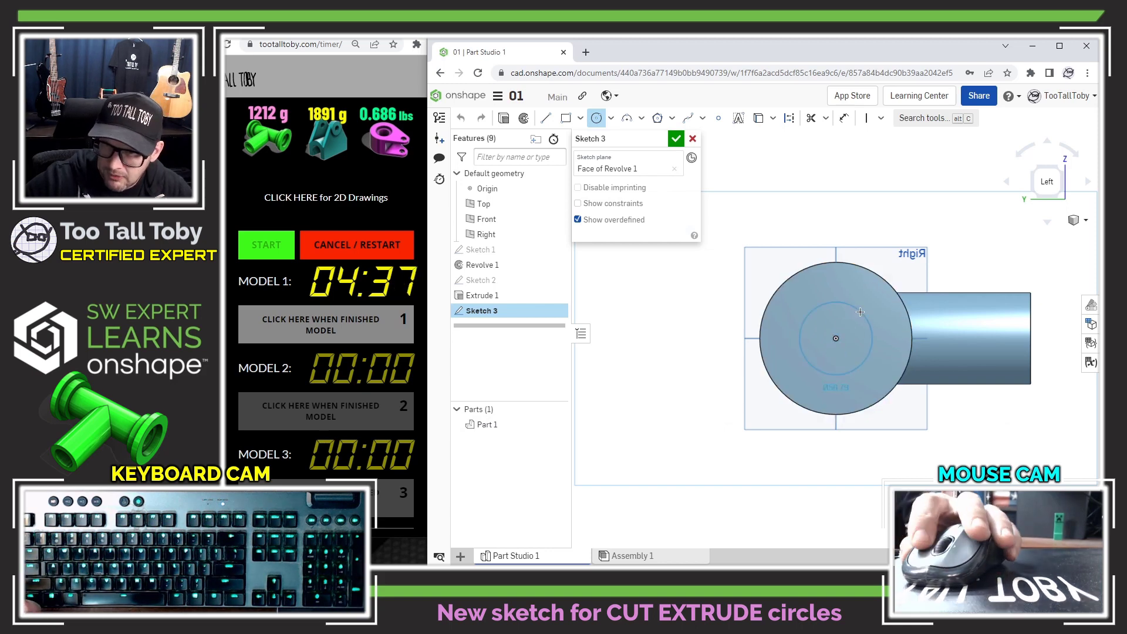
{"action": "left_click", "coordinate": [860, 311]}
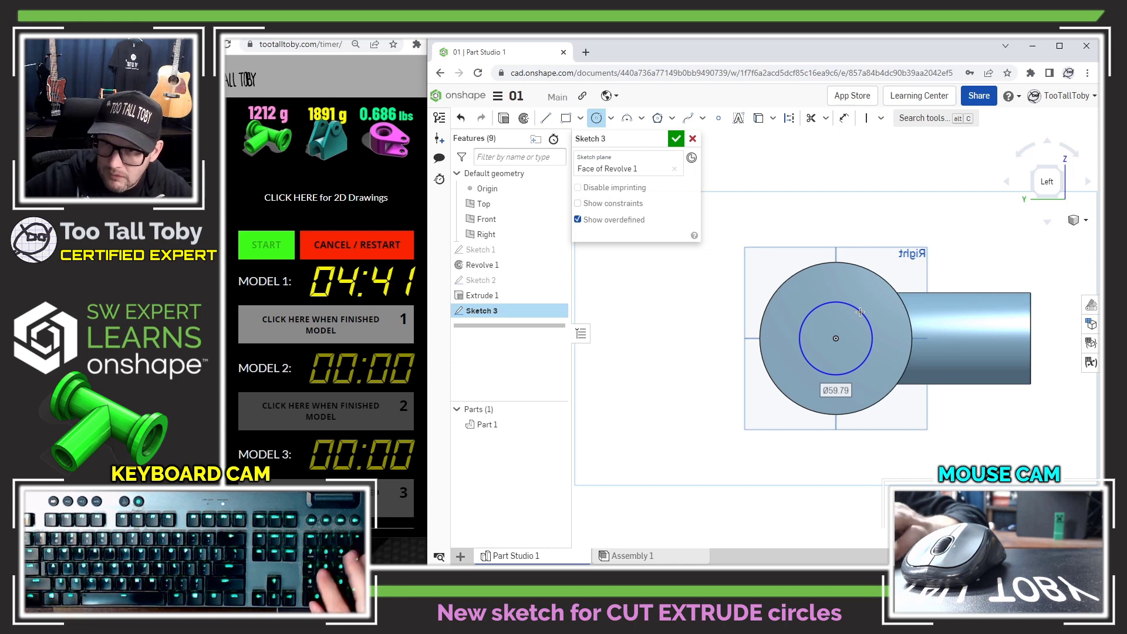
{"action": "type", "text": "80"}
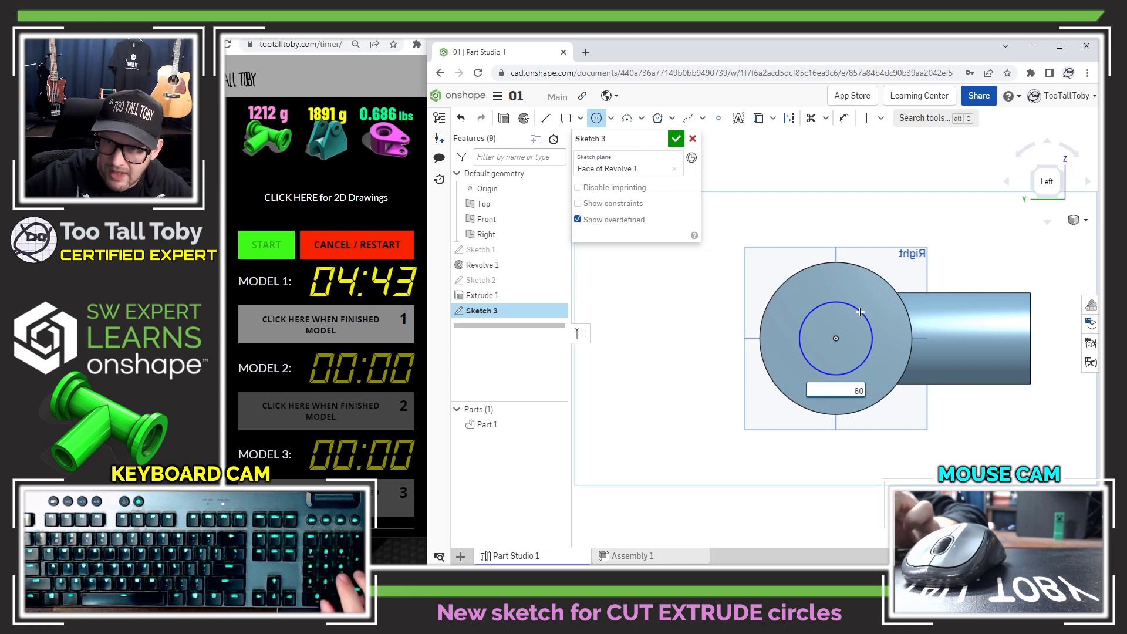
{"action": "key", "text": "Return"}
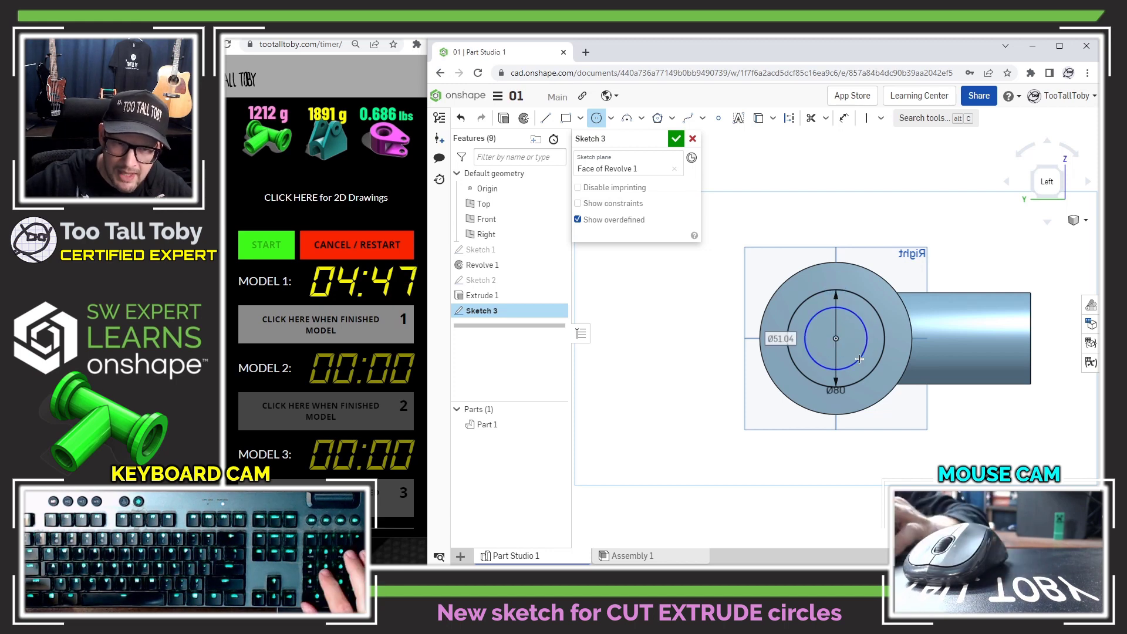
Step: Extrude the sketch circles as a 5 mm deep Remove cut to form the recess
{"action": "key", "text": "shift+7"}
{"action": "right_click_drag", "start_coordinate": [870, 333], "coordinate": [771, 307]}
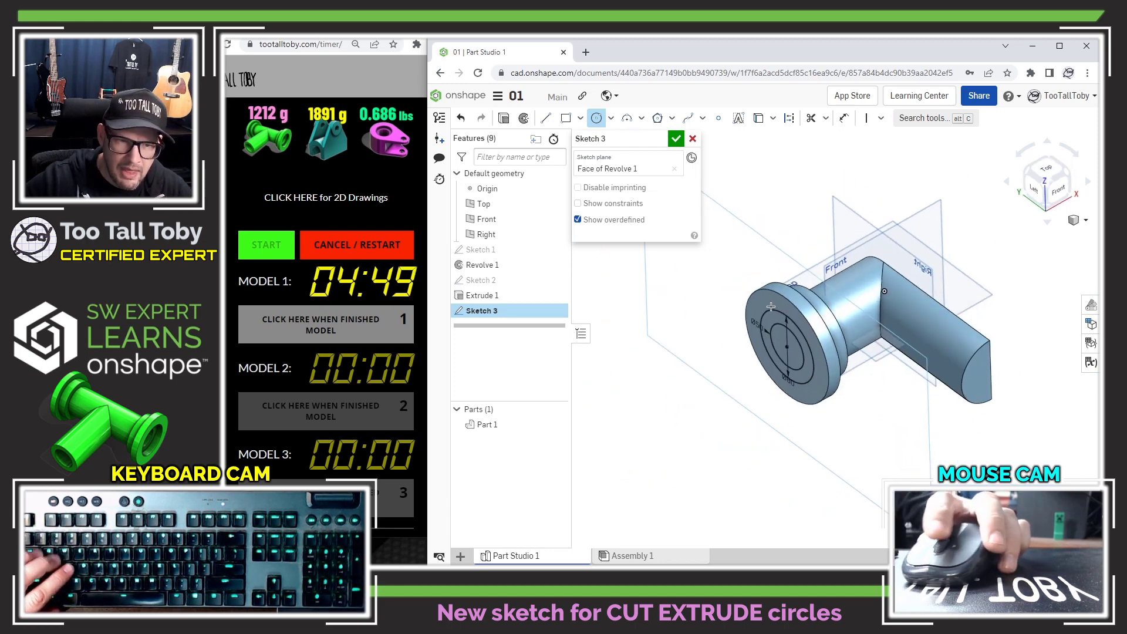
{"action": "left_click", "coordinate": [502, 118]}
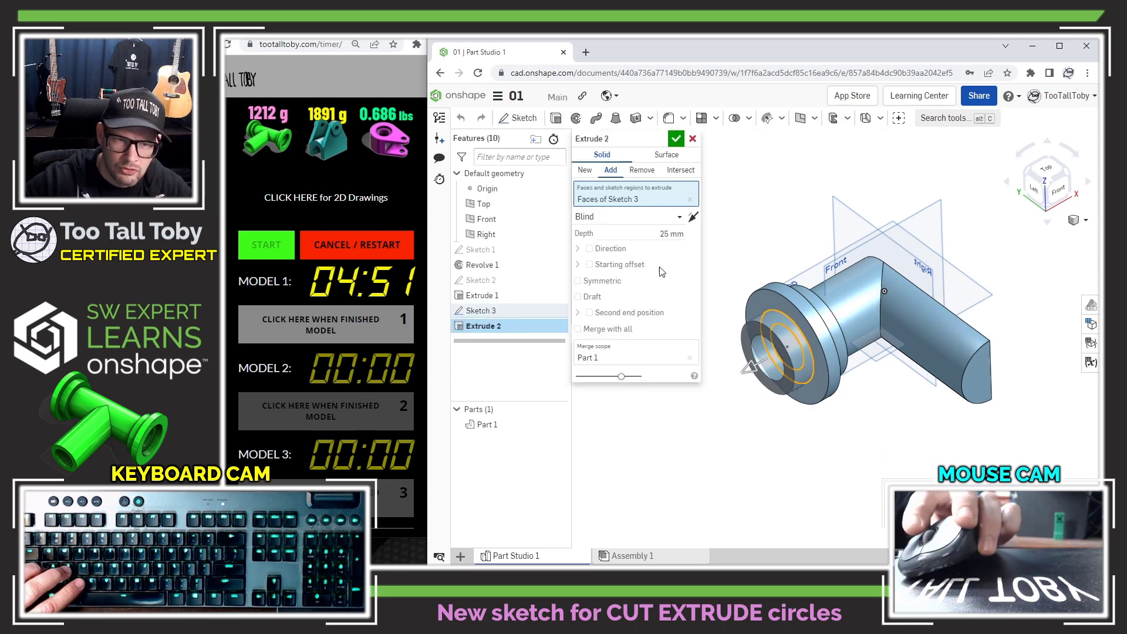
{"action": "left_click", "coordinate": [642, 171]}
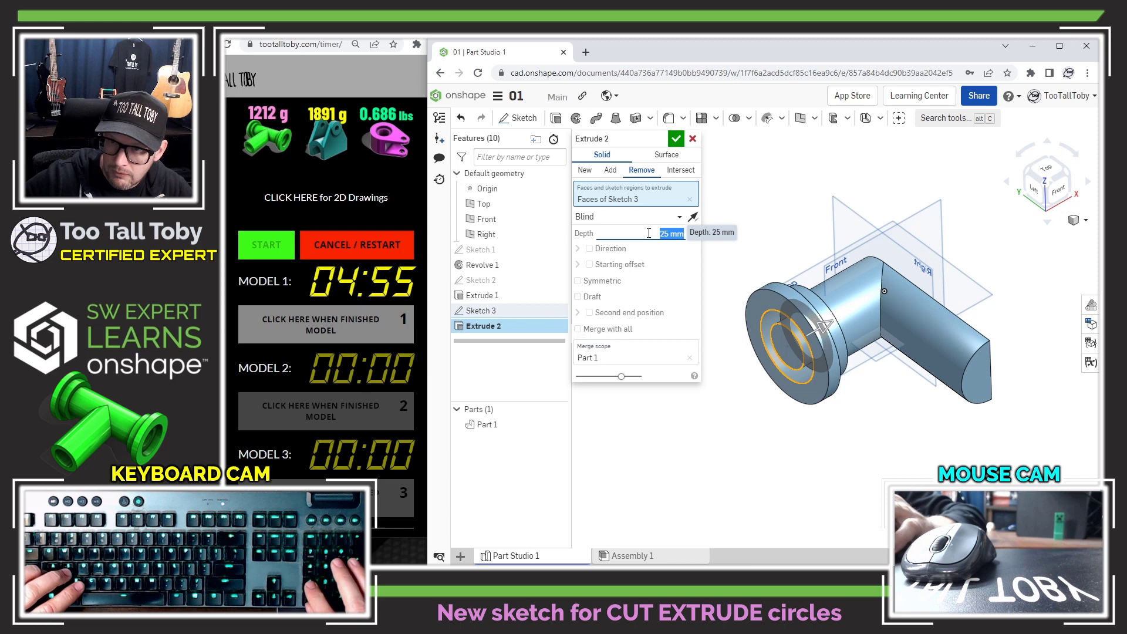
{"action": "type", "text": "5"}
{"action": "key", "text": "Return"}
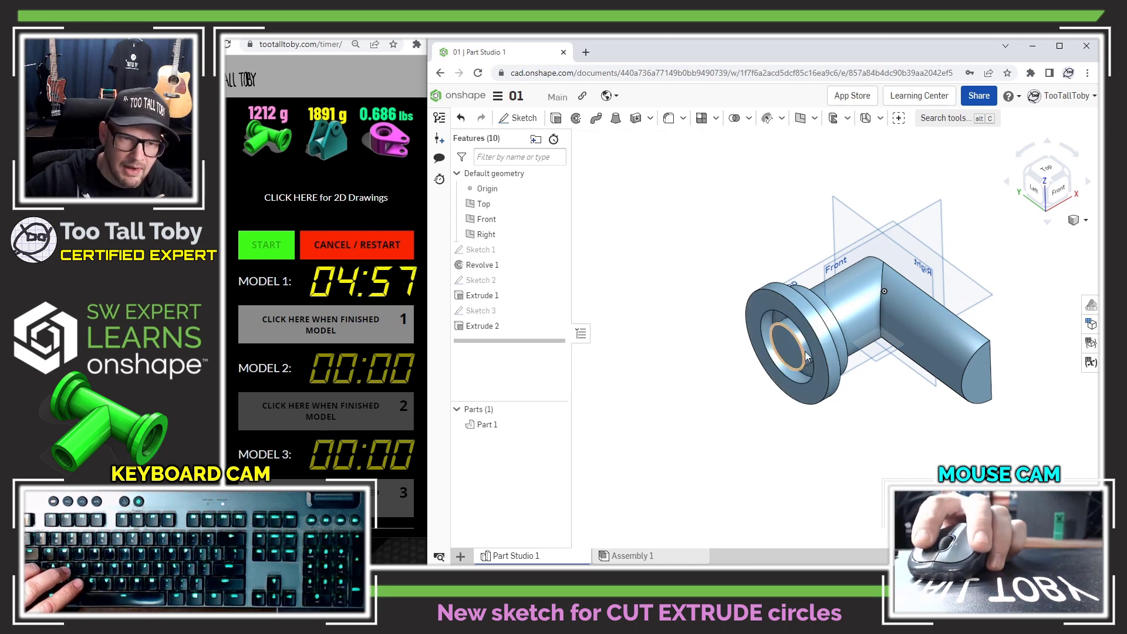
Step: Cut a Through all Remove extrude from the inner circular face of the recess
{"action": "left_click", "coordinate": [787, 352]}
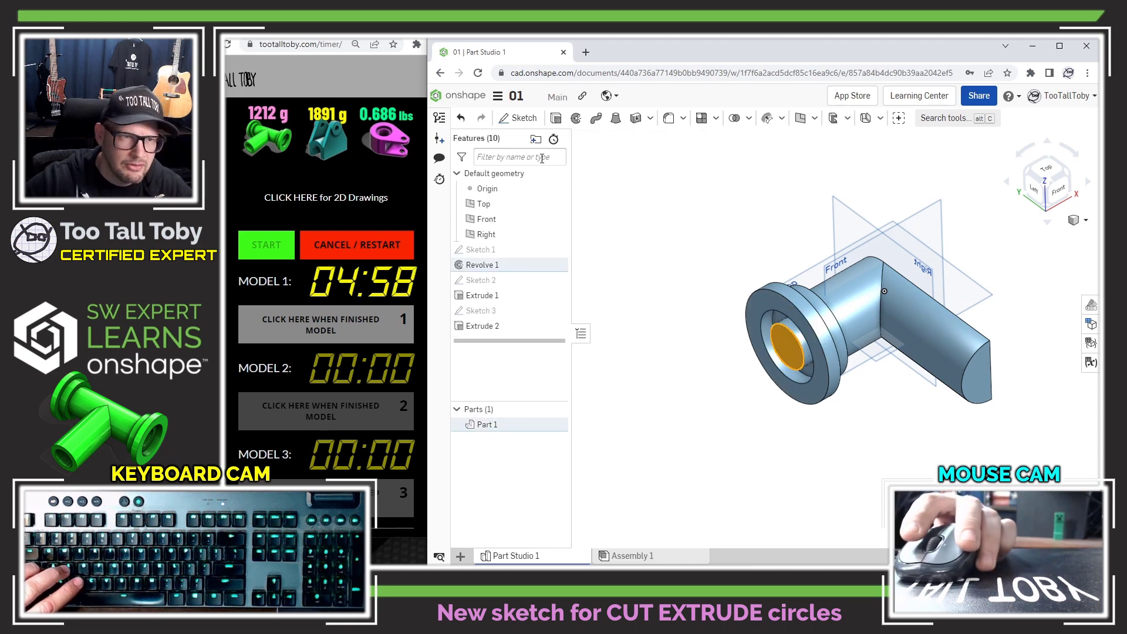
{"action": "left_click", "coordinate": [556, 120]}
{"action": "left_click", "coordinate": [643, 172]}
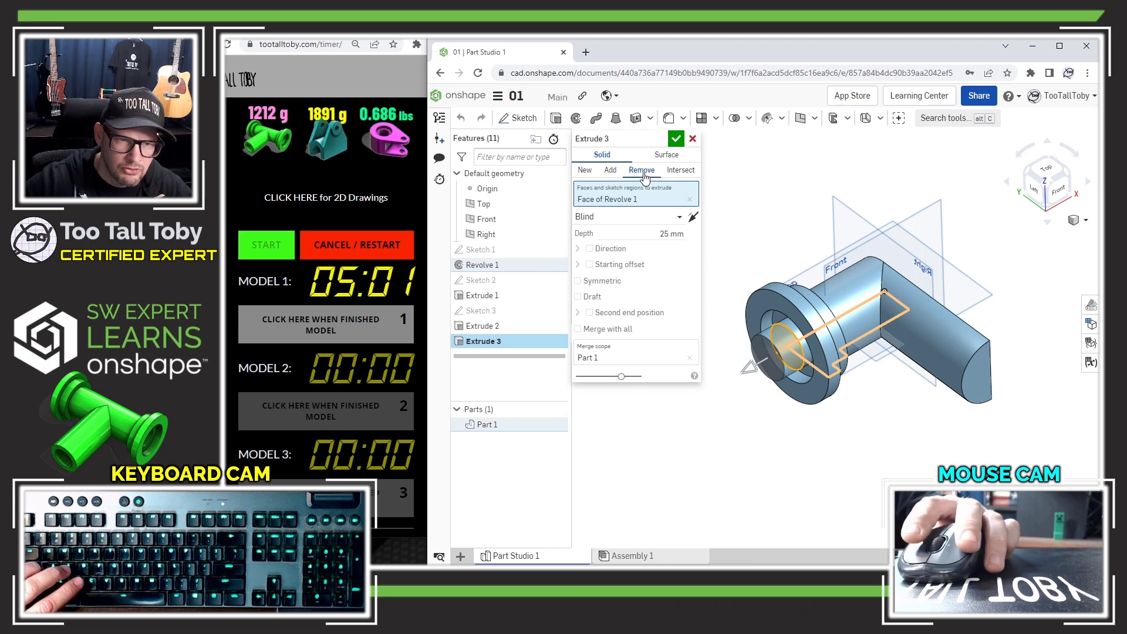
{"action": "left_click", "coordinate": [633, 222]}
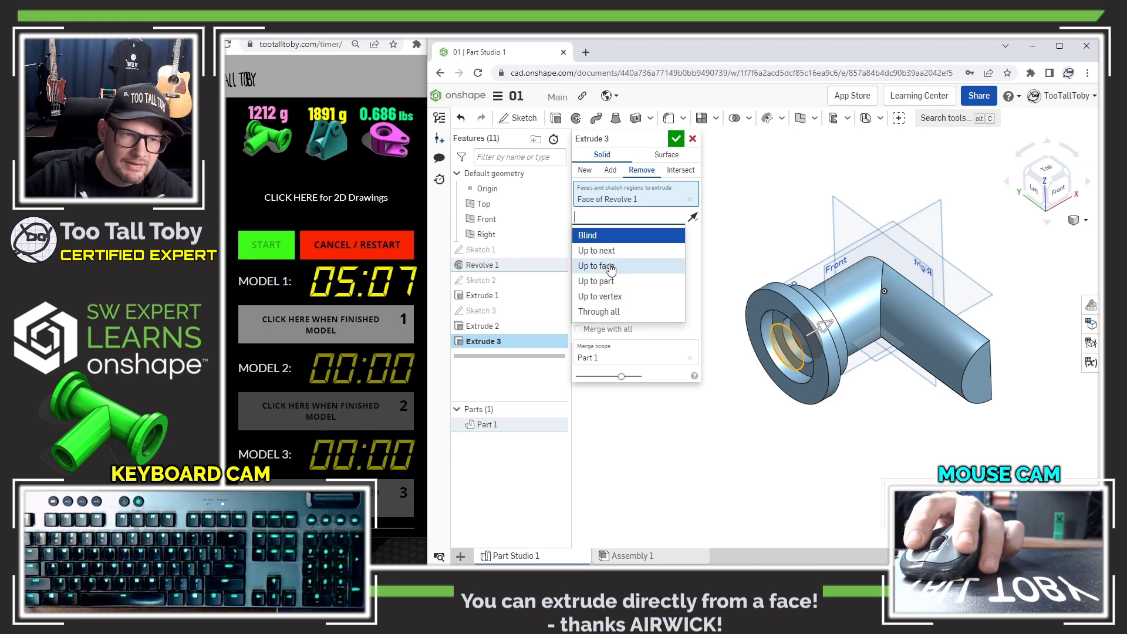
{"action": "left_click", "coordinate": [616, 313]}
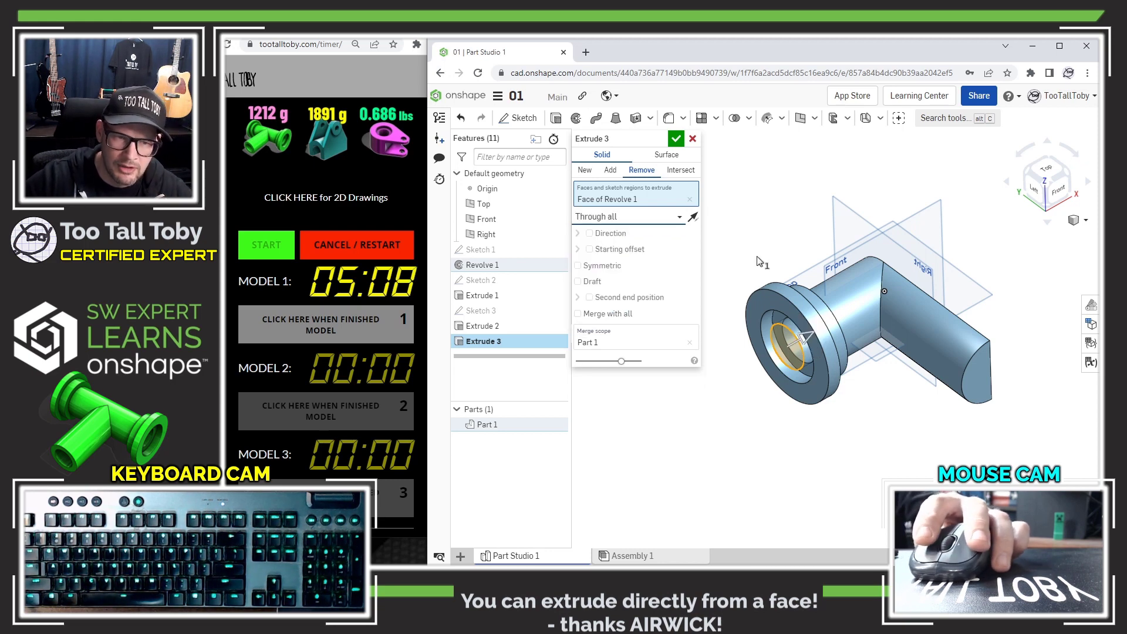
{"action": "left_click", "coordinate": [675, 140]}
{"action": "right_click_drag", "start_coordinate": [719, 290], "coordinate": [674, 284]}
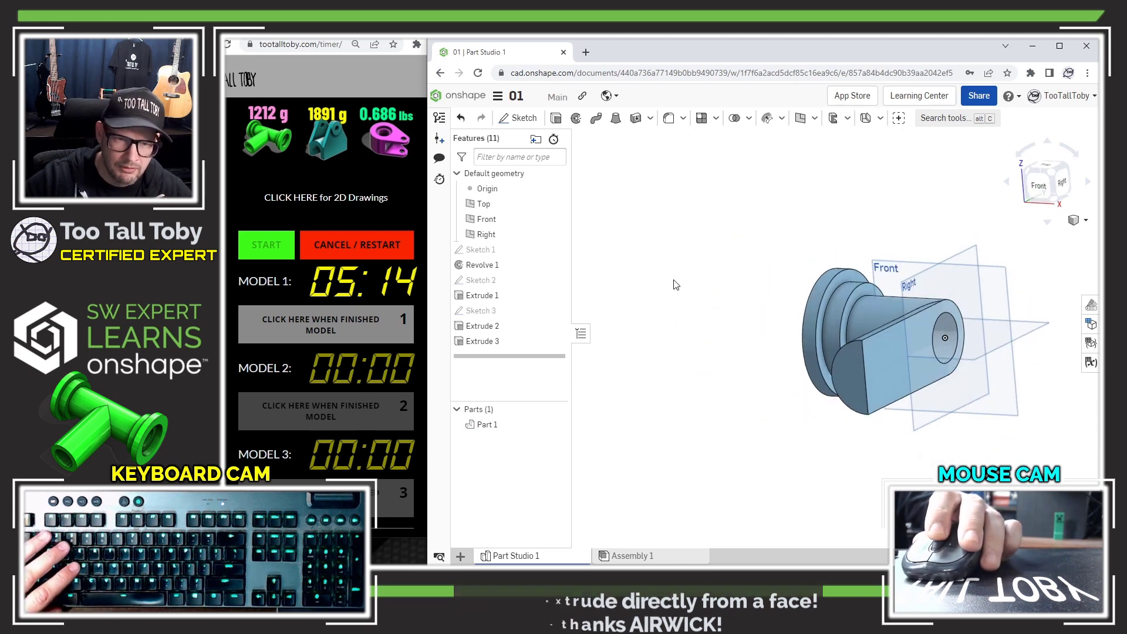
Step: Sketch an Ø50 circle centred on the branch's half-round end face
{"action": "left_click", "coordinate": [852, 376]}
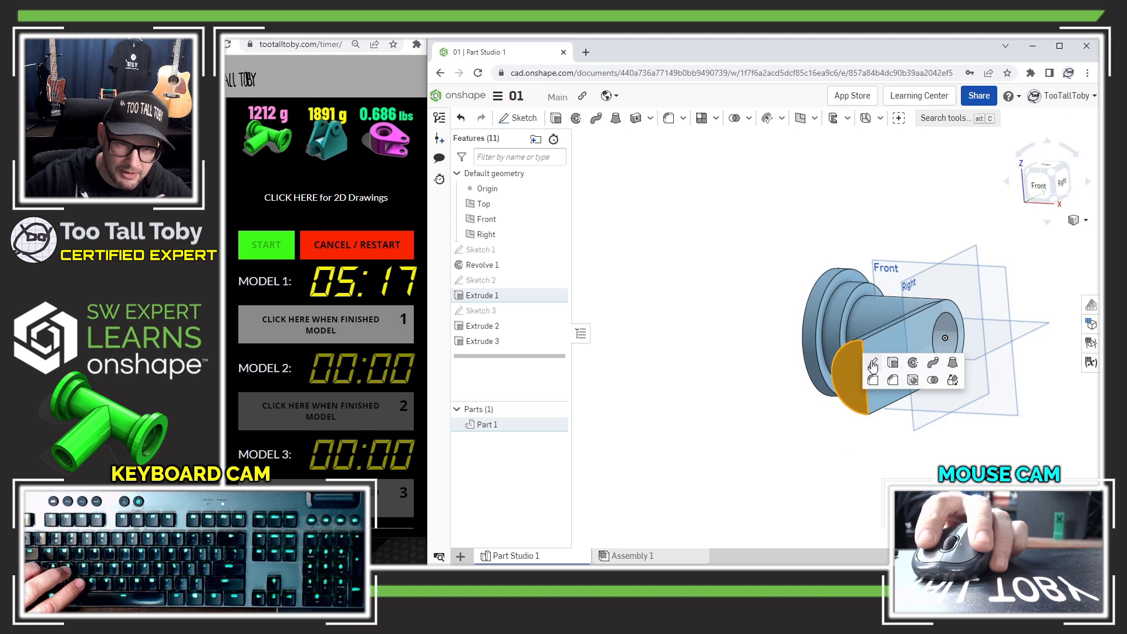
{"action": "left_click", "coordinate": [873, 364]}
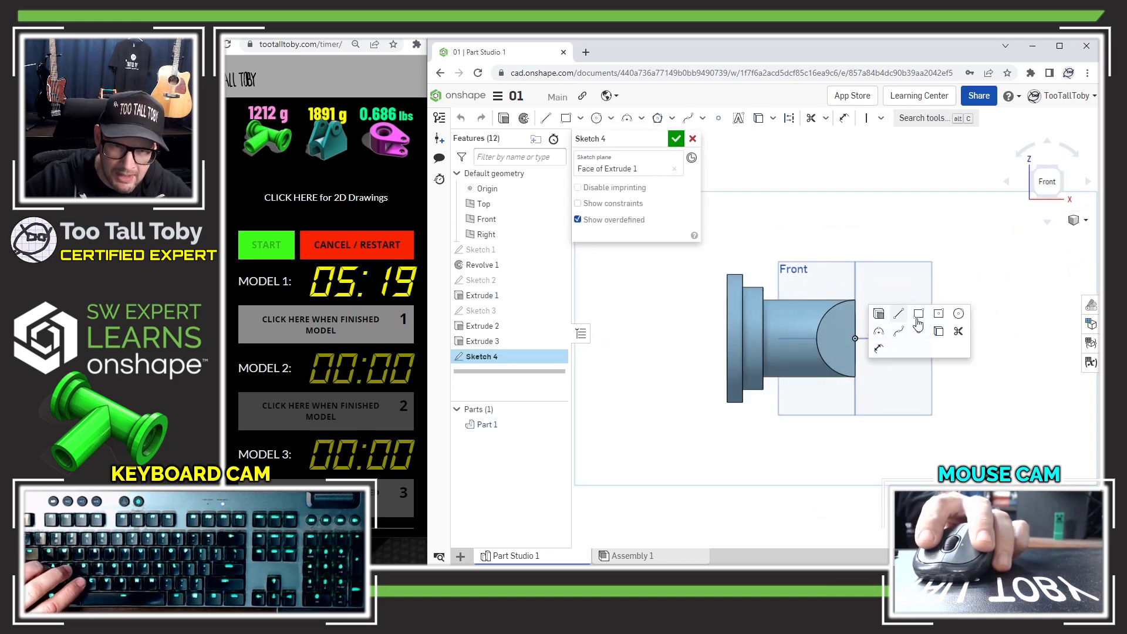
{"action": "left_click", "coordinate": [959, 315]}
{"action": "left_click", "coordinate": [855, 339]}
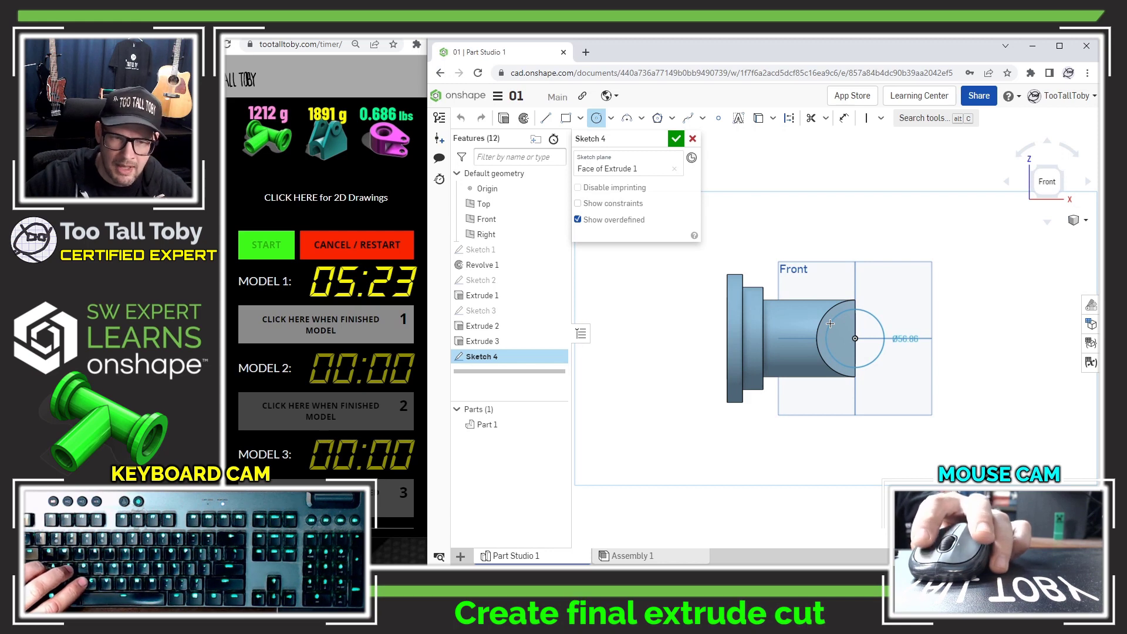
{"action": "type", "text": "50"}
{"action": "key", "text": "Return"}
{"action": "key", "text": "shift+7"}
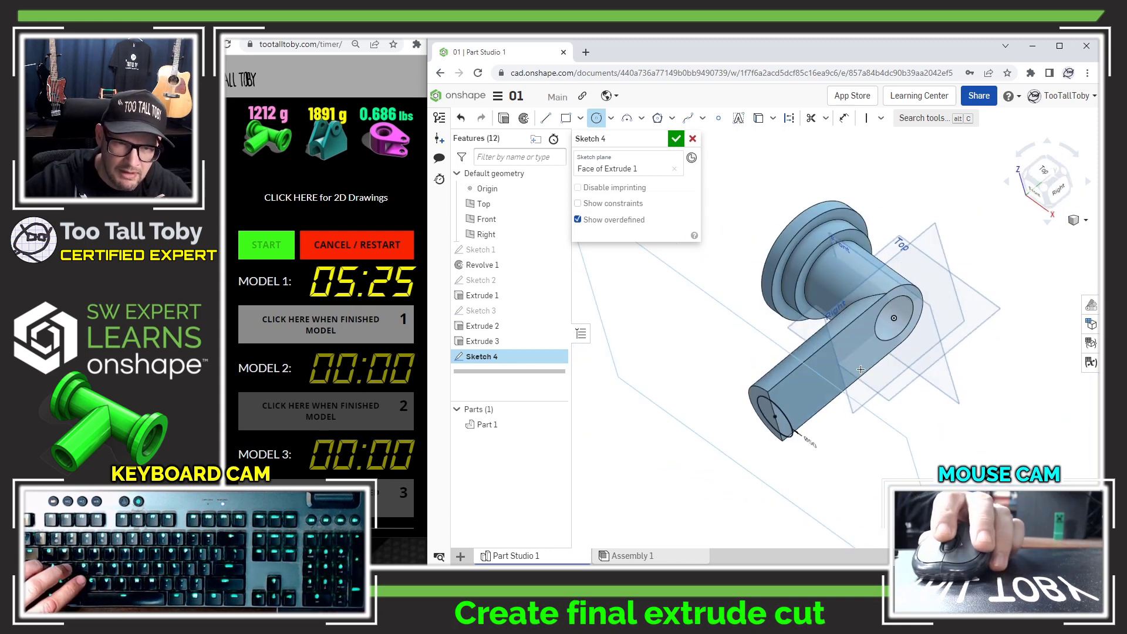
{"action": "key", "text": "s"}
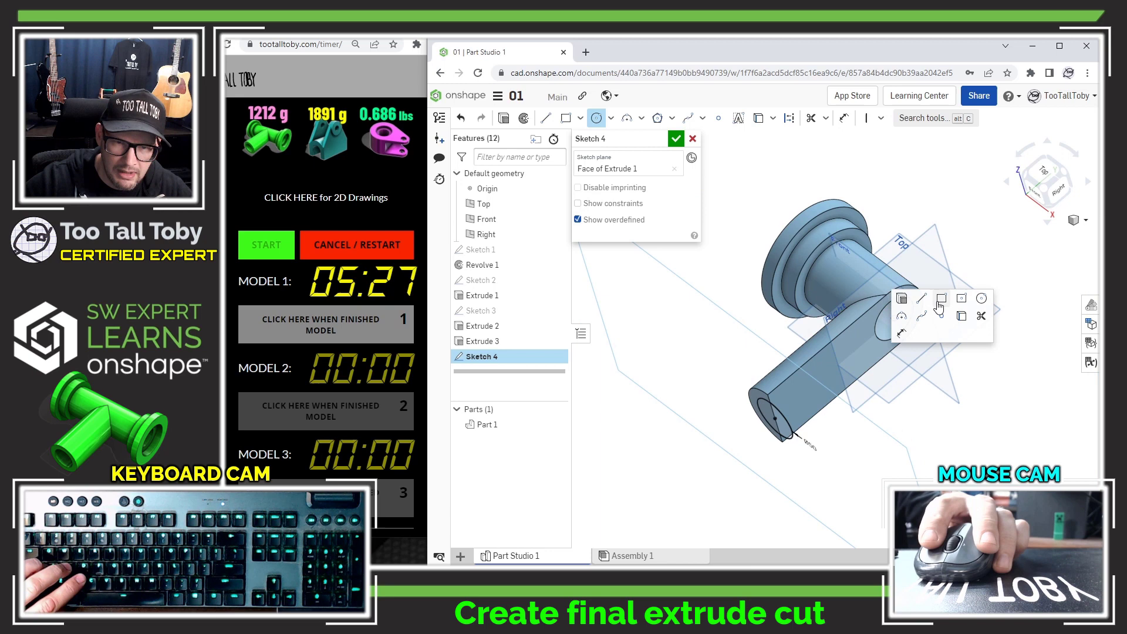
Step: Extrude the Ø50 circle as a Remove cut Up to face, ending at the Front plane
{"action": "left_click", "coordinate": [901, 299]}
{"action": "left_click", "coordinate": [642, 170]}
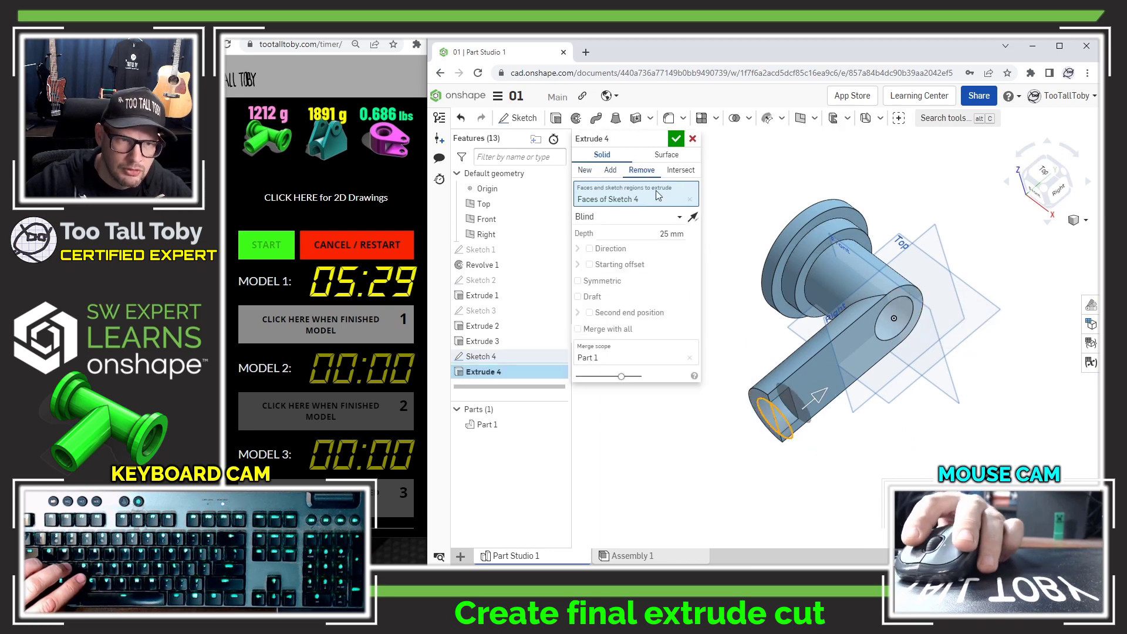
{"action": "left_click", "coordinate": [626, 228]}
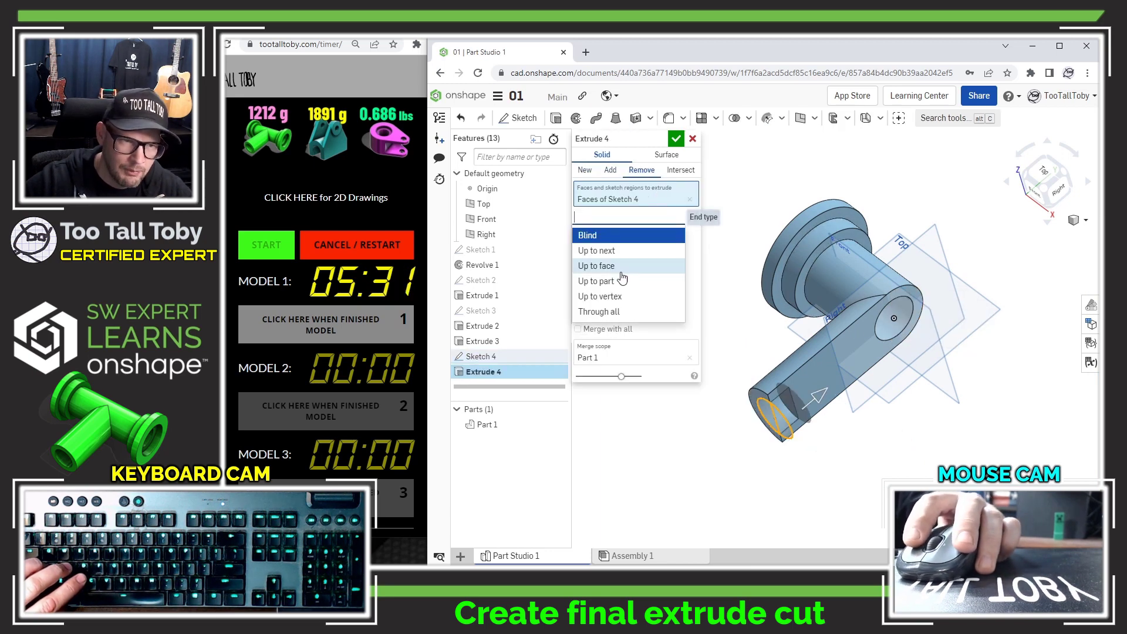
{"action": "left_click", "coordinate": [610, 266]}
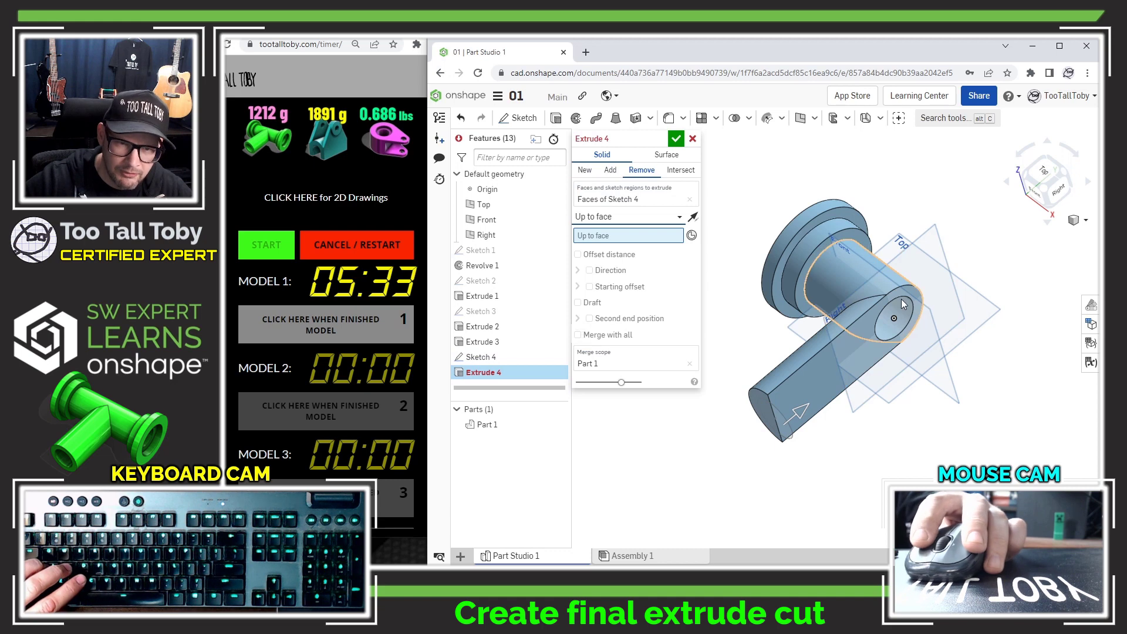
{"action": "left_click", "coordinate": [929, 312]}
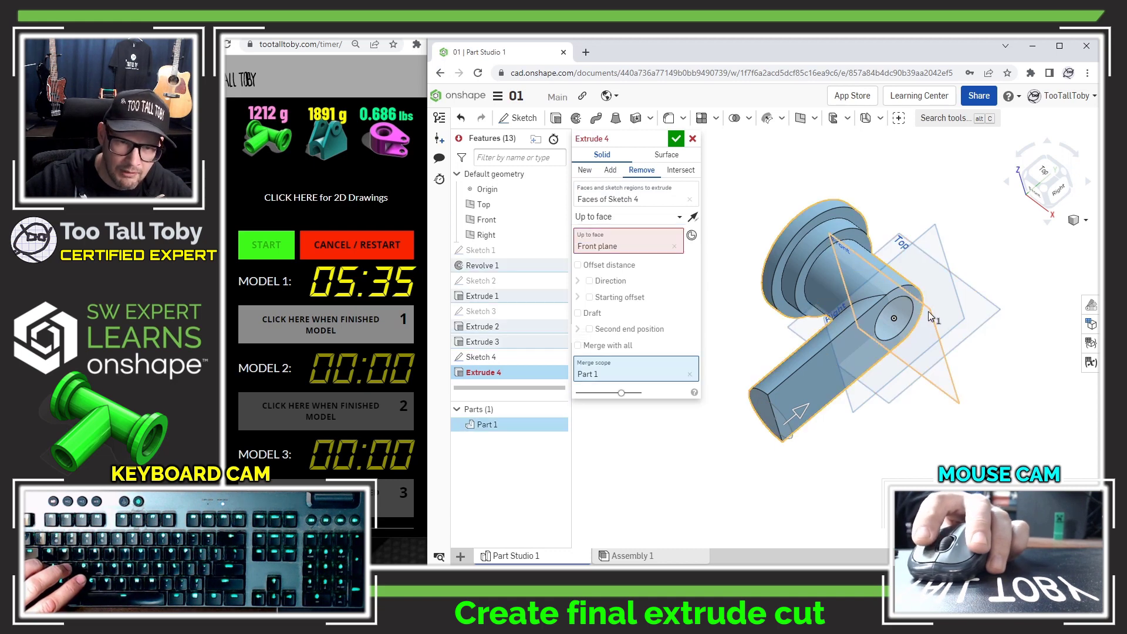
{"action": "left_click", "coordinate": [673, 141]}
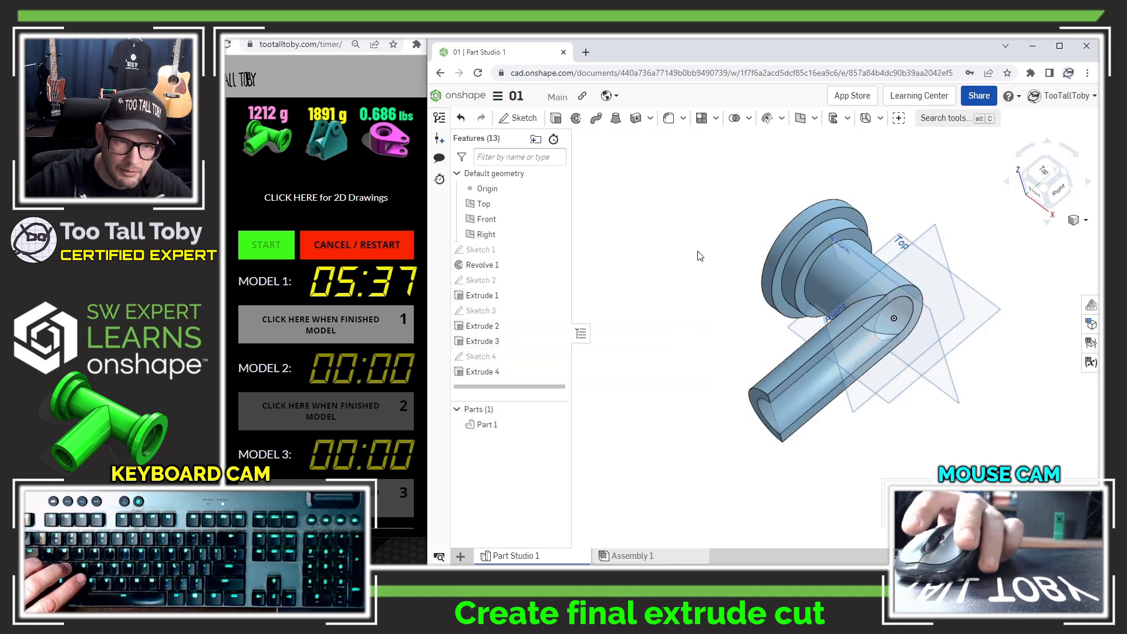
{"action": "key", "text": "shift+4"}
{"action": "right_click_drag", "start_coordinate": [712, 250], "coordinate": [687, 240]}
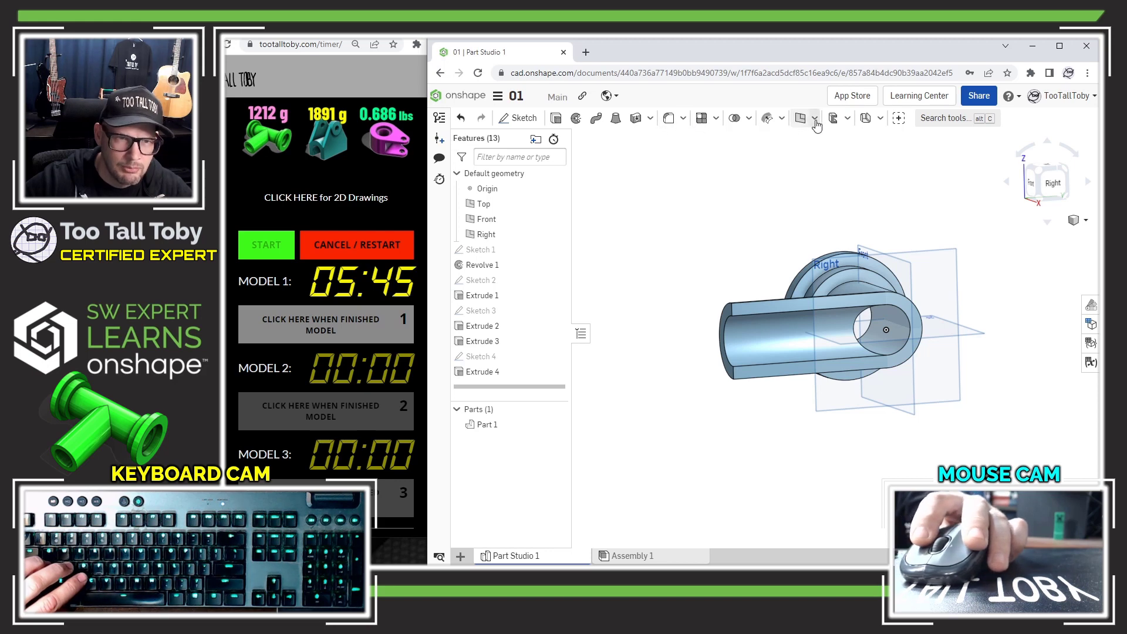
Step: Mirror Part 1 across the Right plane as a merged Part mirror
{"action": "left_click", "coordinate": [717, 119]}
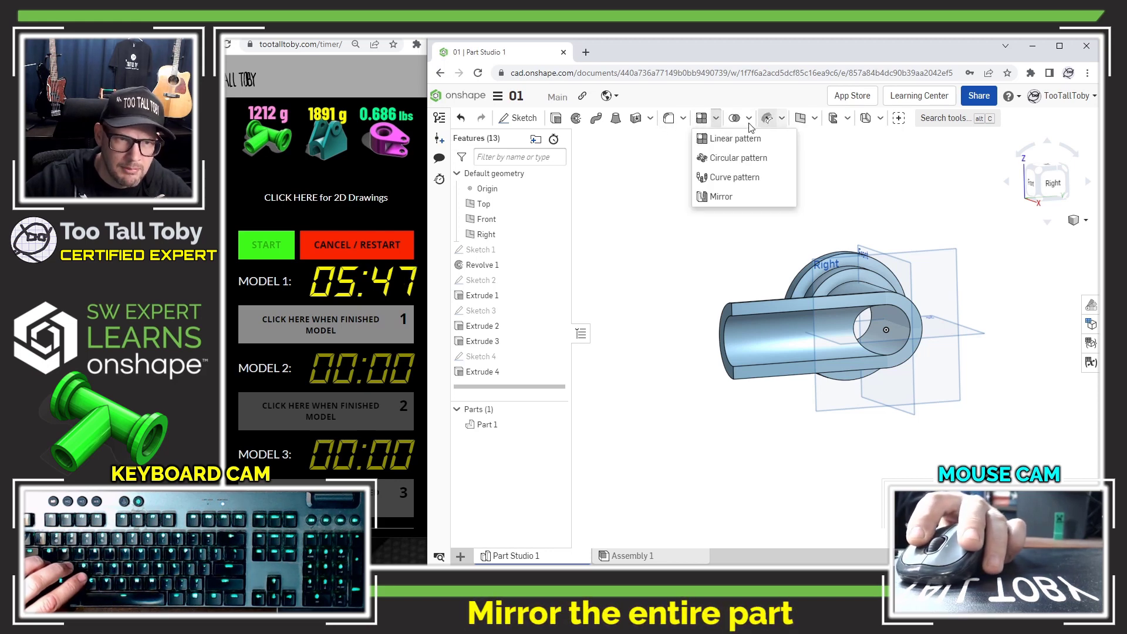
{"action": "left_click", "coordinate": [719, 196]}
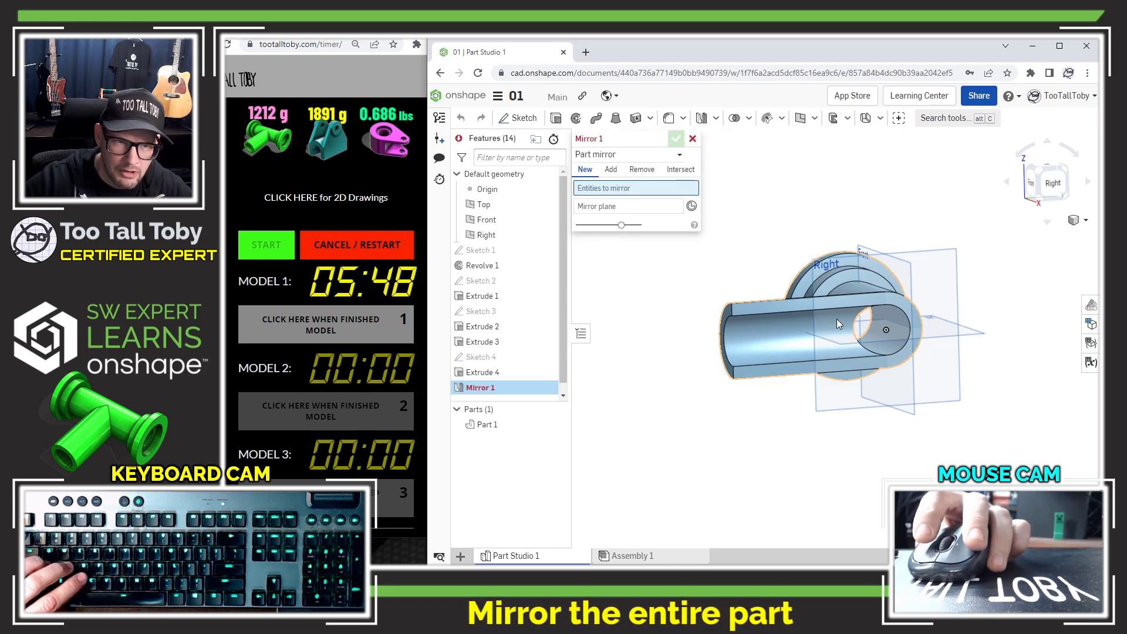
{"action": "left_click", "coordinate": [838, 286]}
{"action": "left_click", "coordinate": [610, 169]}
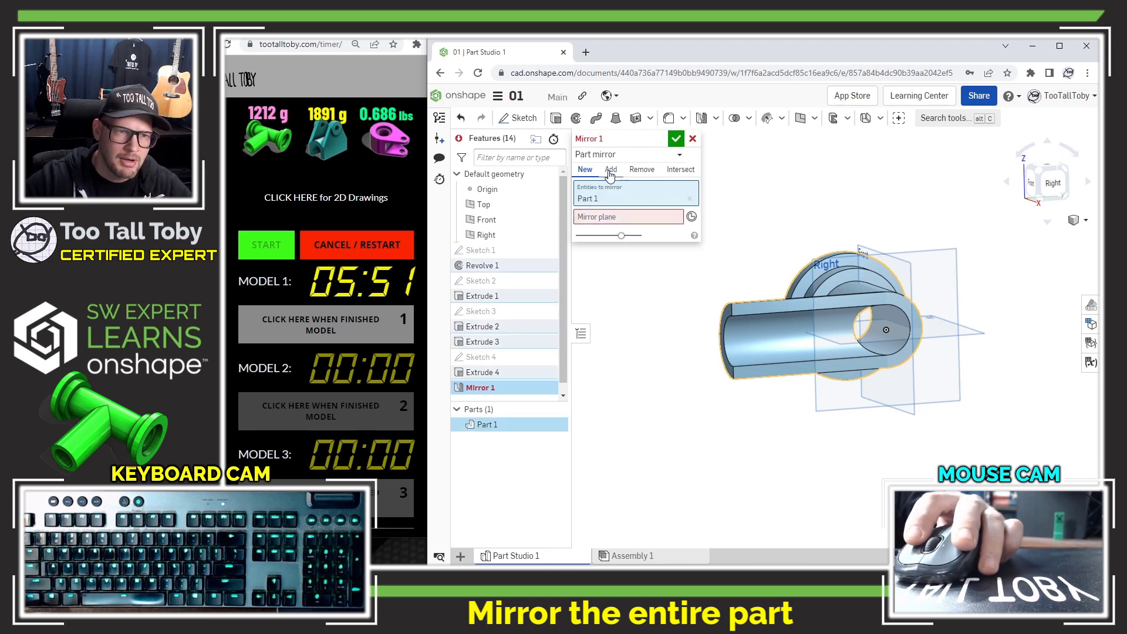
{"action": "left_click", "coordinate": [646, 154]}
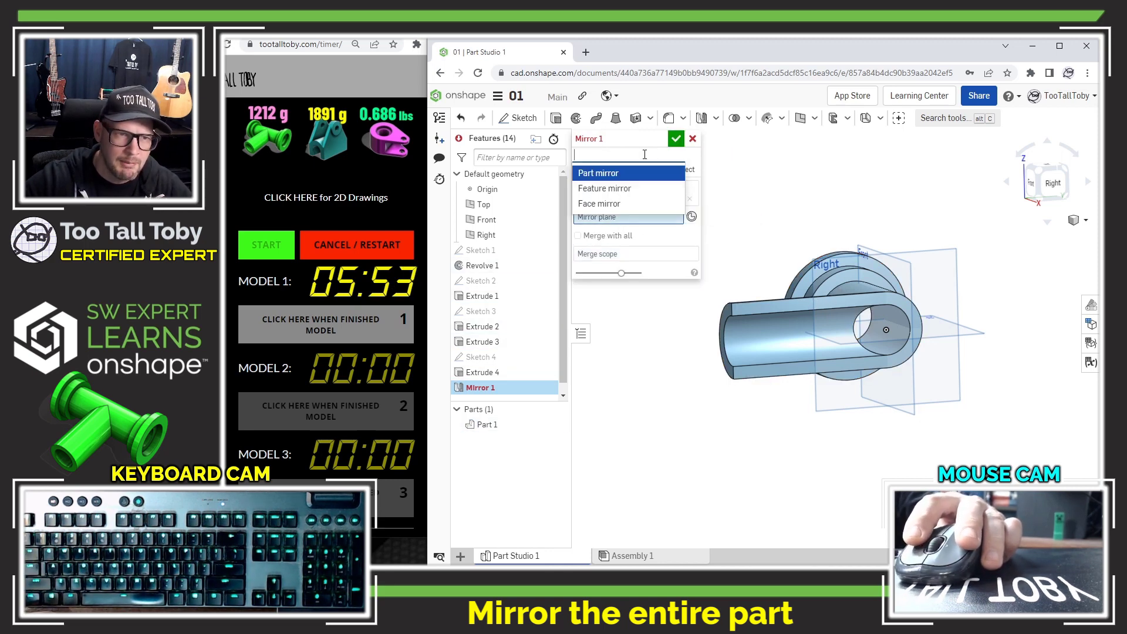
{"action": "left_click", "coordinate": [611, 173]}
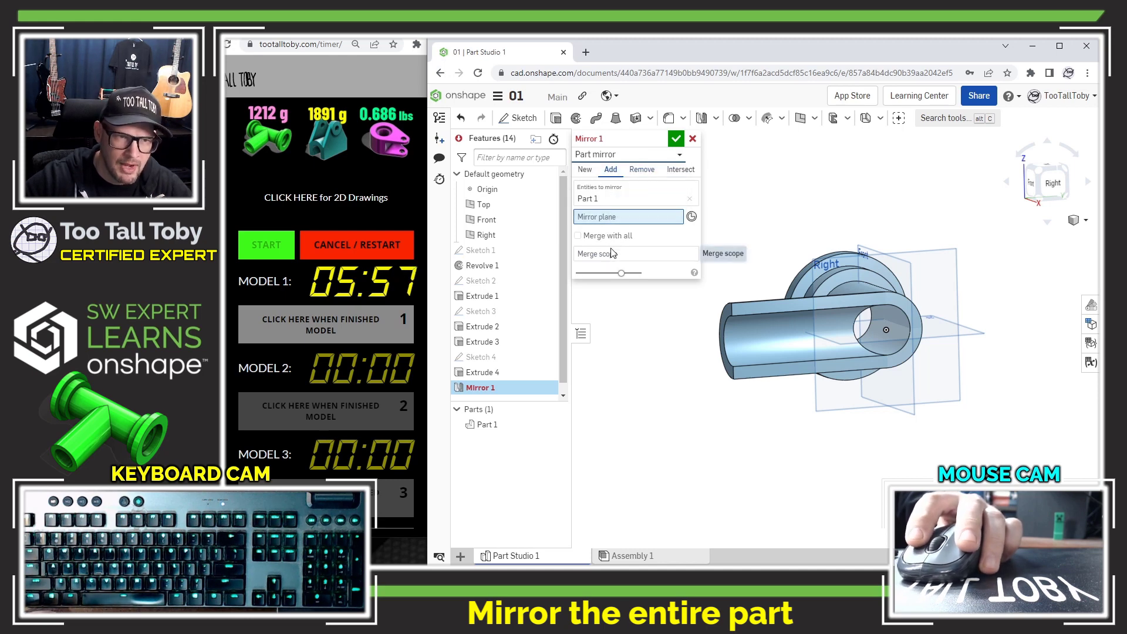
{"action": "right_click_drag", "start_coordinate": [734, 258], "coordinate": [889, 265]}
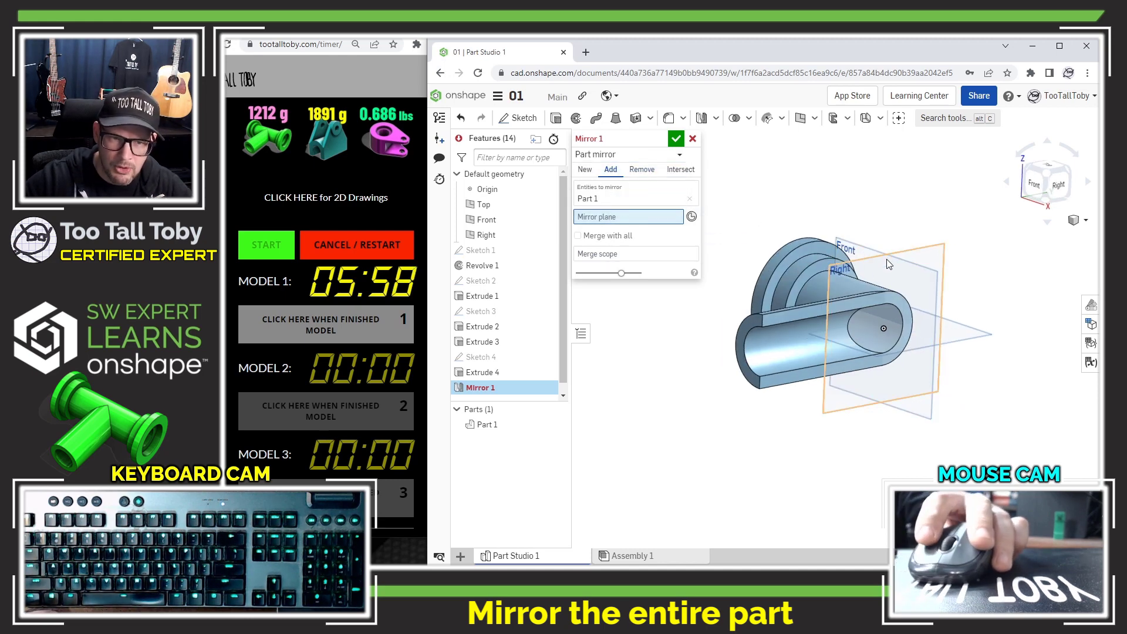
{"action": "left_click", "coordinate": [937, 254]}
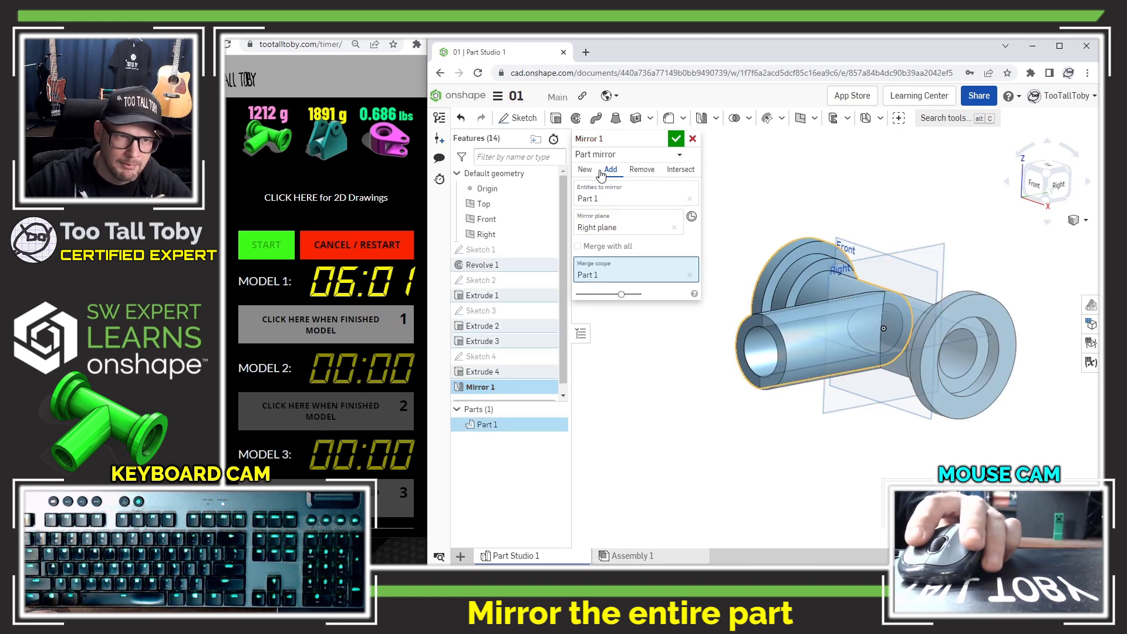
{"action": "left_click", "coordinate": [677, 139]}
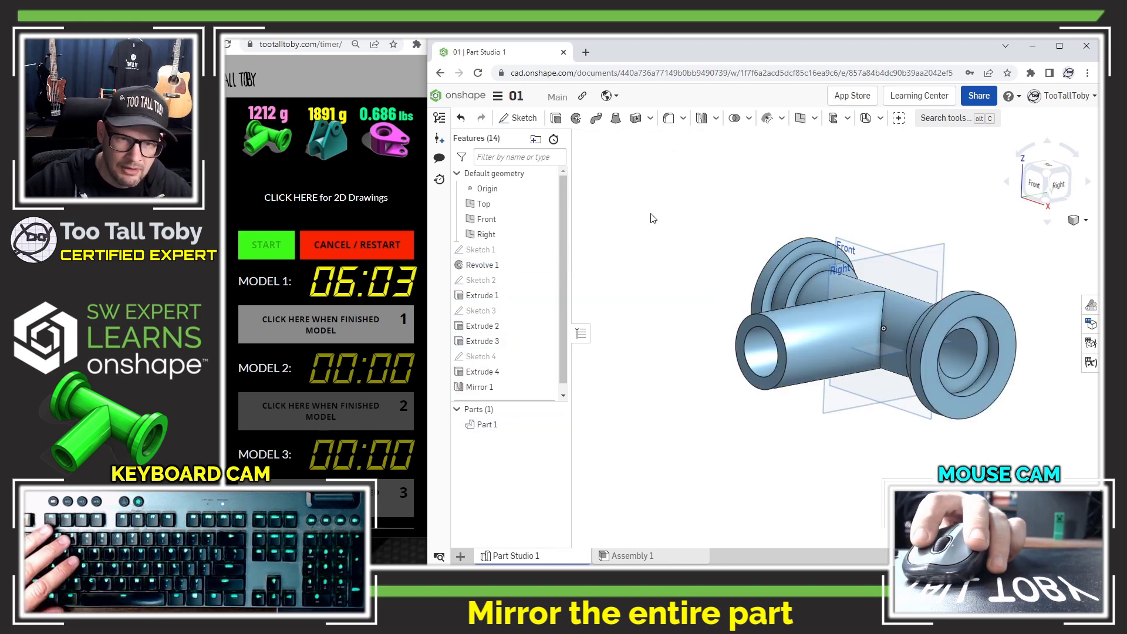
{"action": "key", "text": "shift+1"}
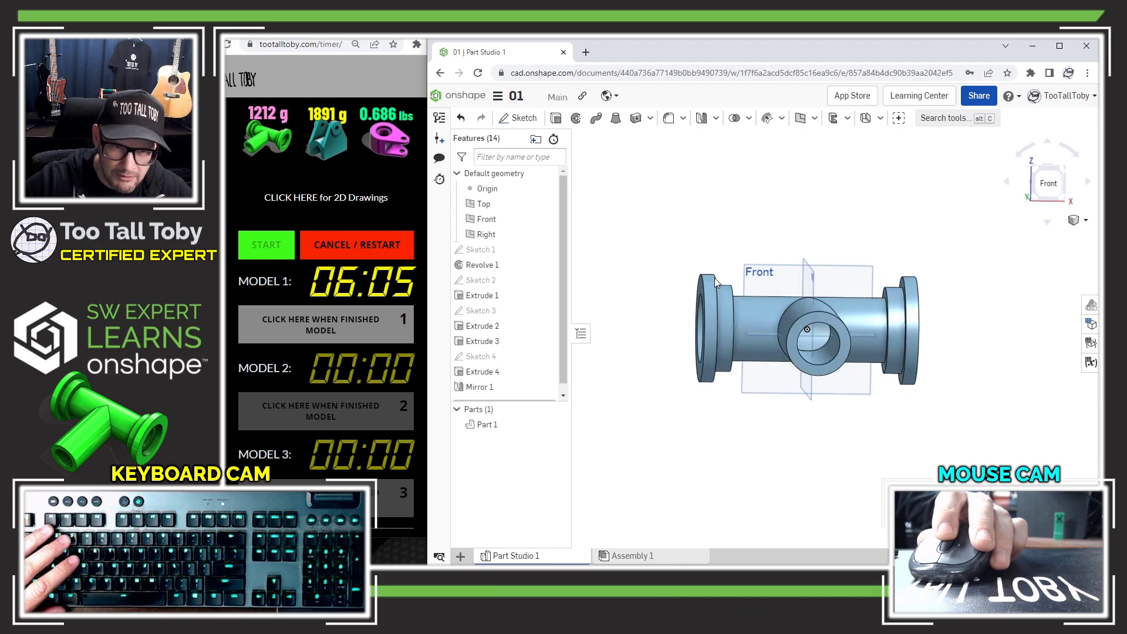
Step: Set Part 1's appearance to the green swatch 488C29
{"action": "right_click_drag", "start_coordinate": [713, 278], "coordinate": [907, 359]}
{"action": "scroll", "coordinate": [906, 359], "scroll_direction": "down", "scroll_amount": 2}
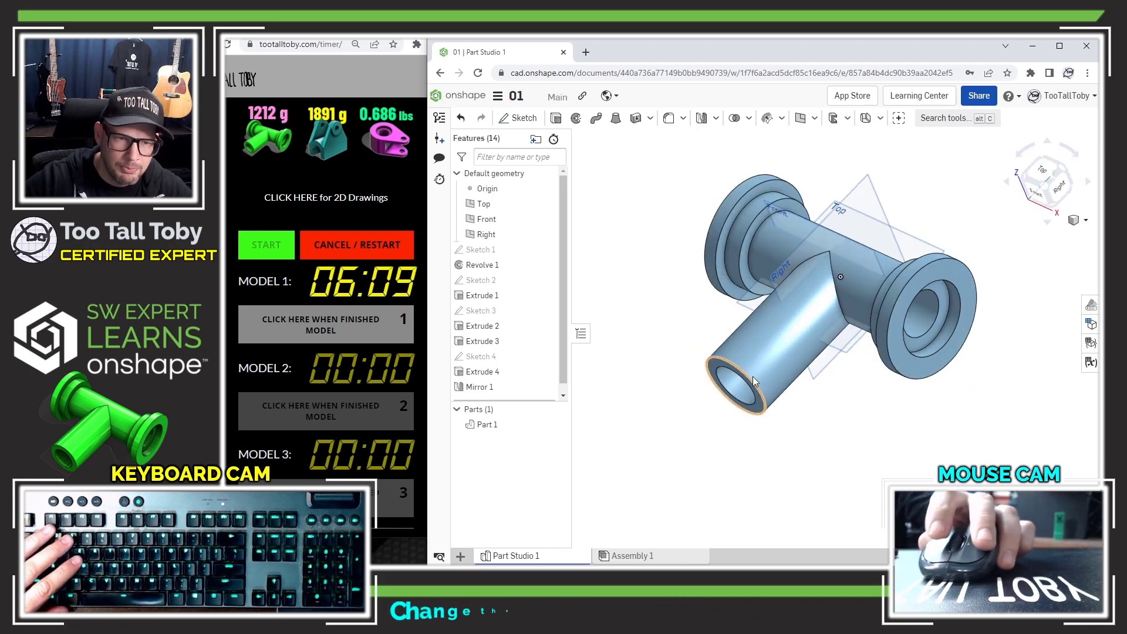
{"action": "right_click", "coordinate": [747, 352]}
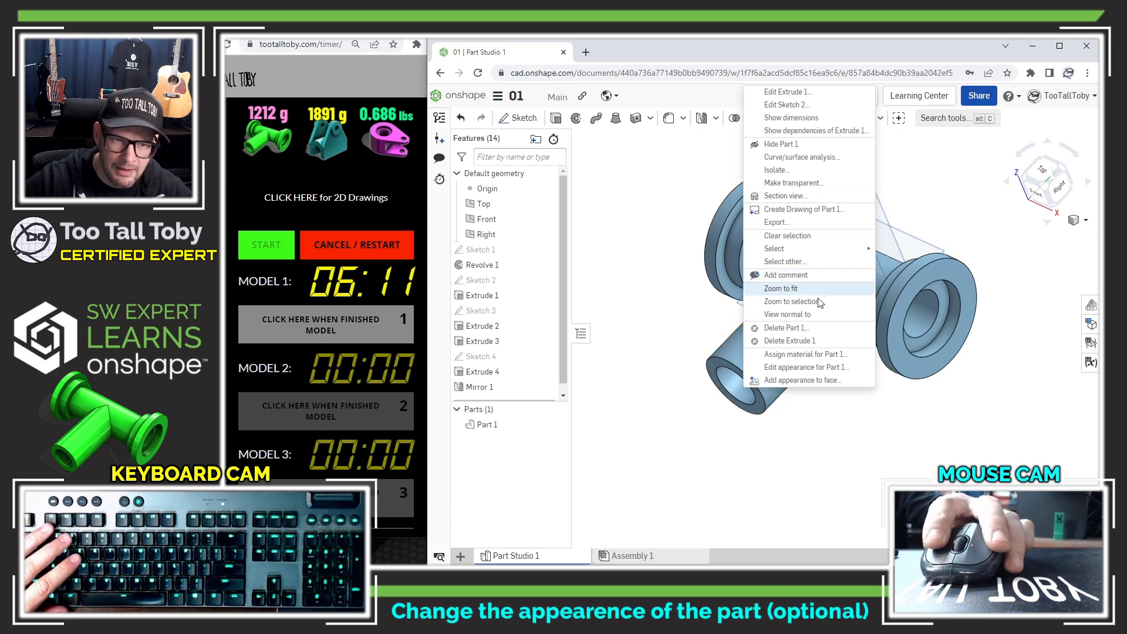
{"action": "left_click", "coordinate": [804, 368]}
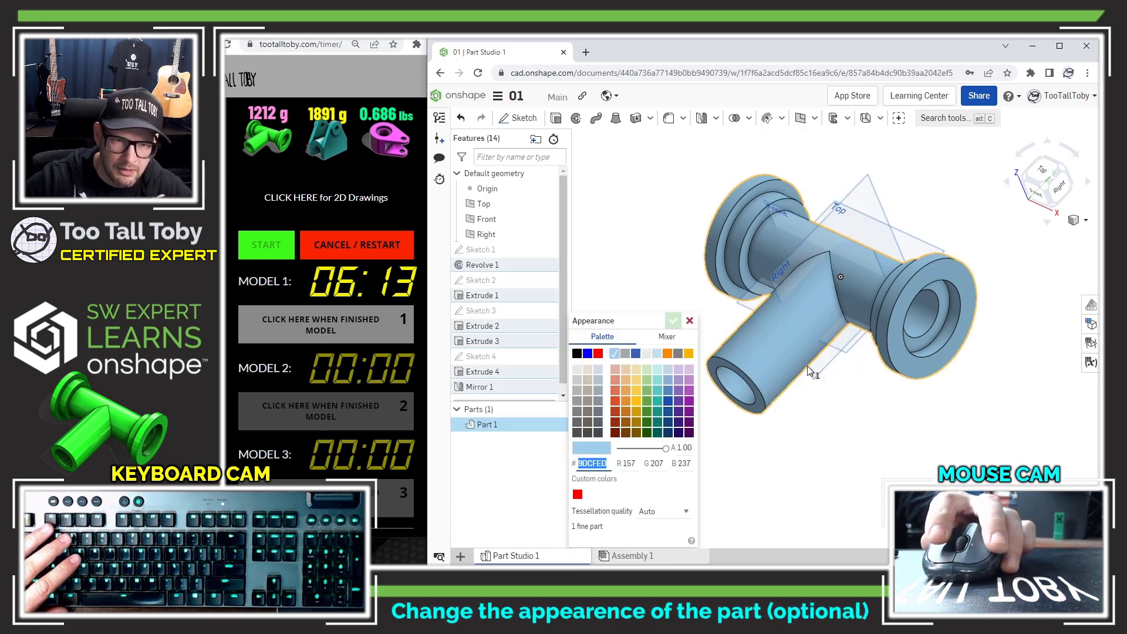
{"action": "left_click", "coordinate": [646, 412]}
{"action": "left_click", "coordinate": [673, 321]}
{"action": "right_click_drag", "start_coordinate": [663, 294], "coordinate": [680, 280]}
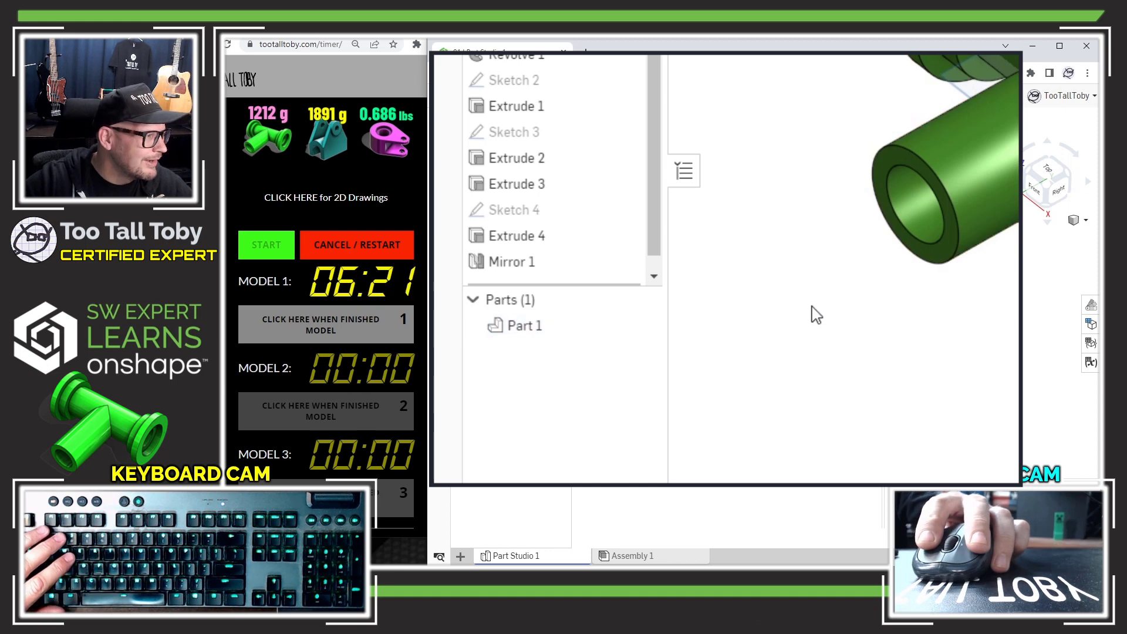
Step: Assign Part 1 a custom material named '111' with density 0.0010200 g/mm³
{"action": "right_click", "coordinate": [529, 334]}
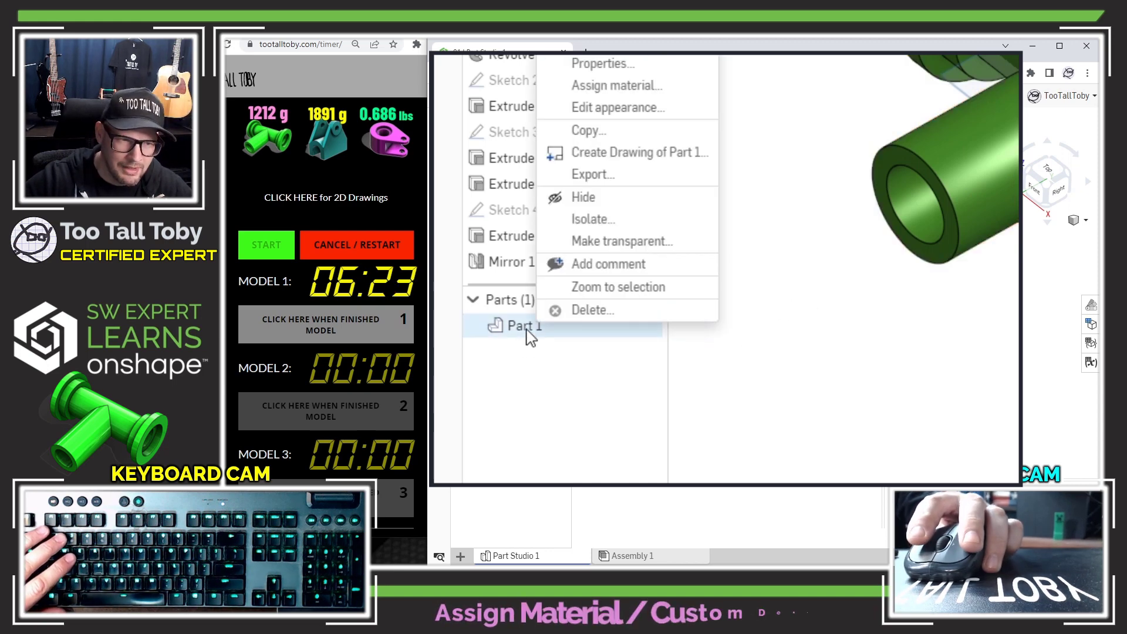
{"action": "left_click", "coordinate": [642, 94]}
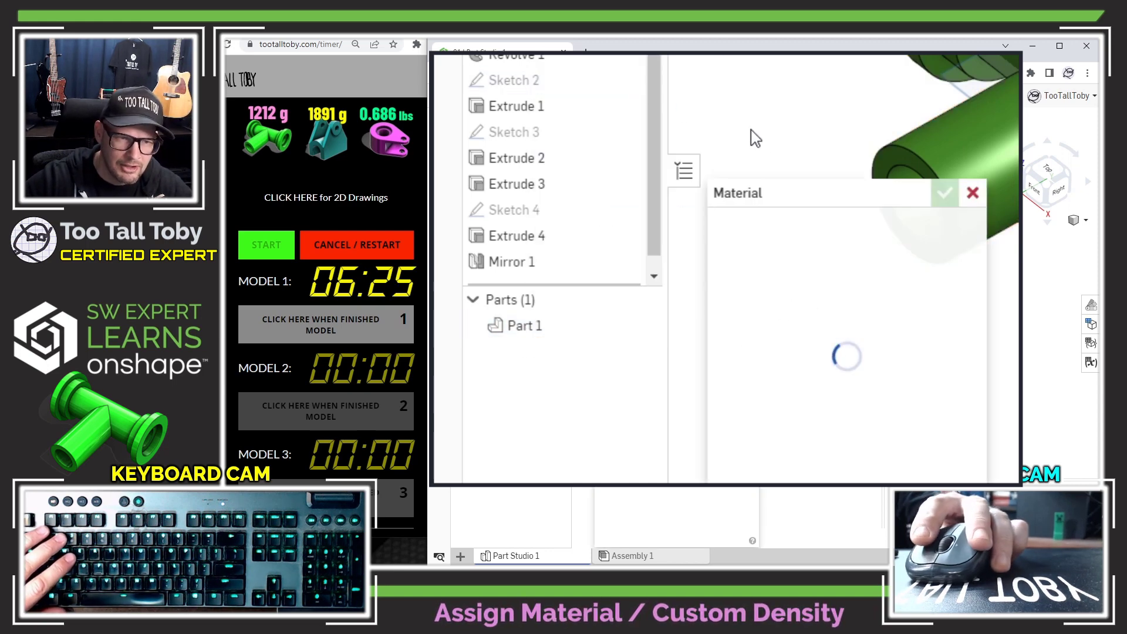
{"action": "left_click", "coordinate": [904, 227]}
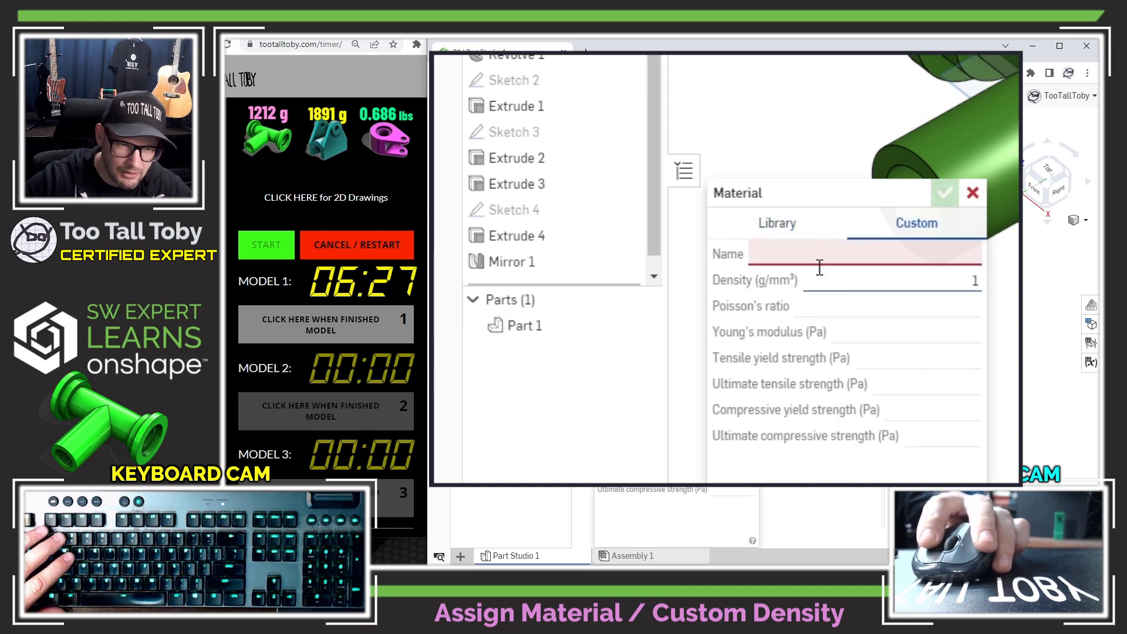
{"action": "left_click", "coordinate": [806, 255]}
{"action": "type", "text": "111"}
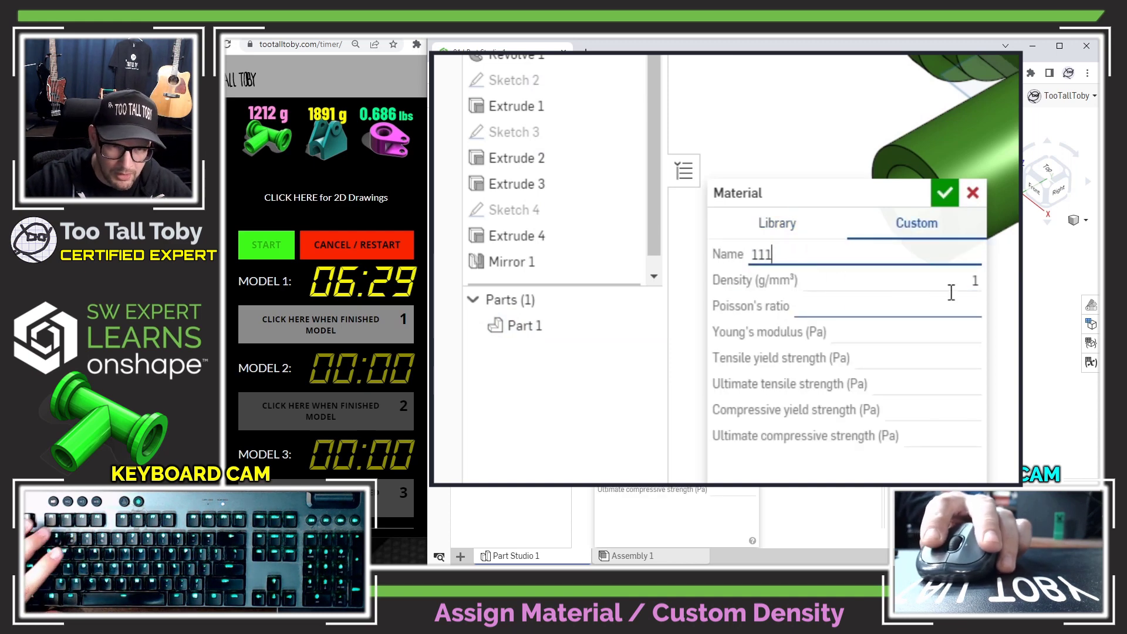
{"action": "left_click", "coordinate": [948, 284]}
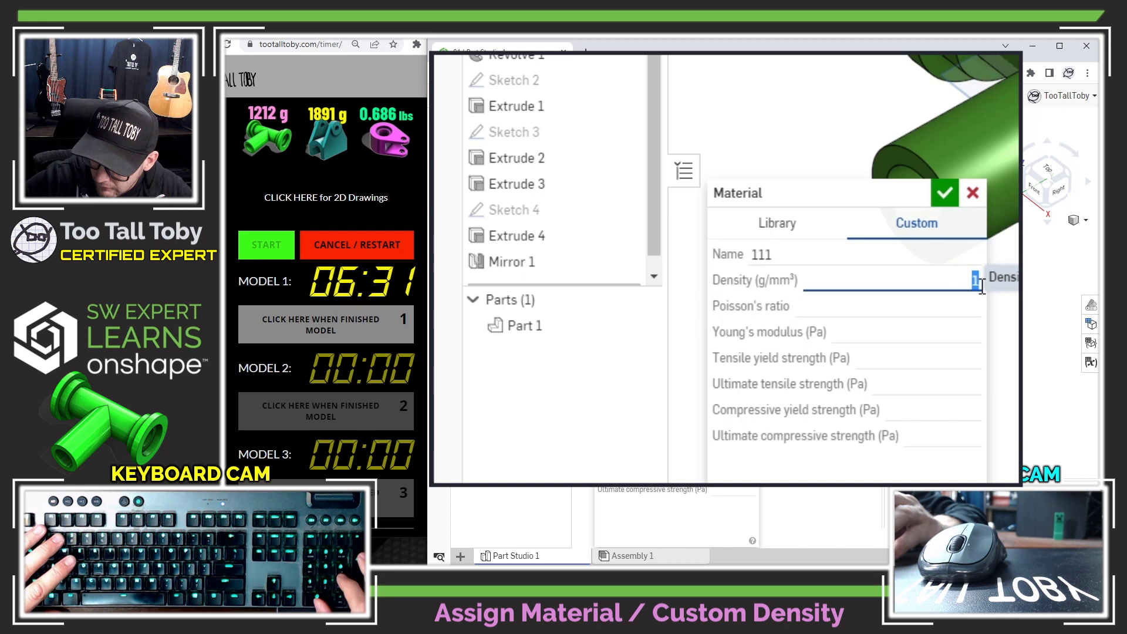
{"action": "type", "text": "0.00"}
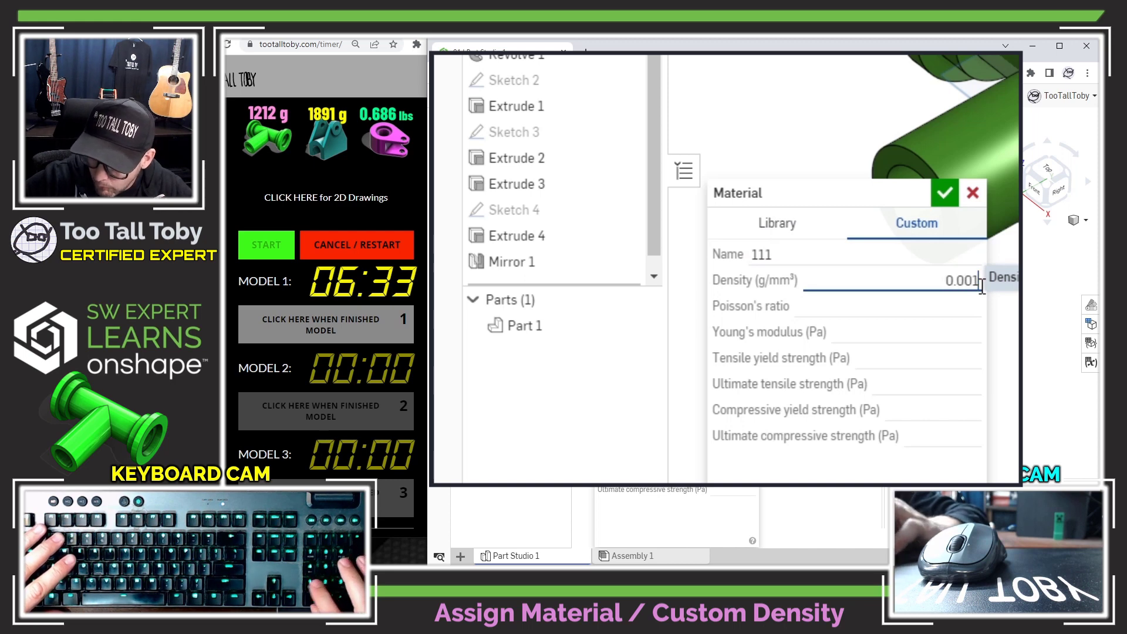
{"action": "type", "text": "10200"}
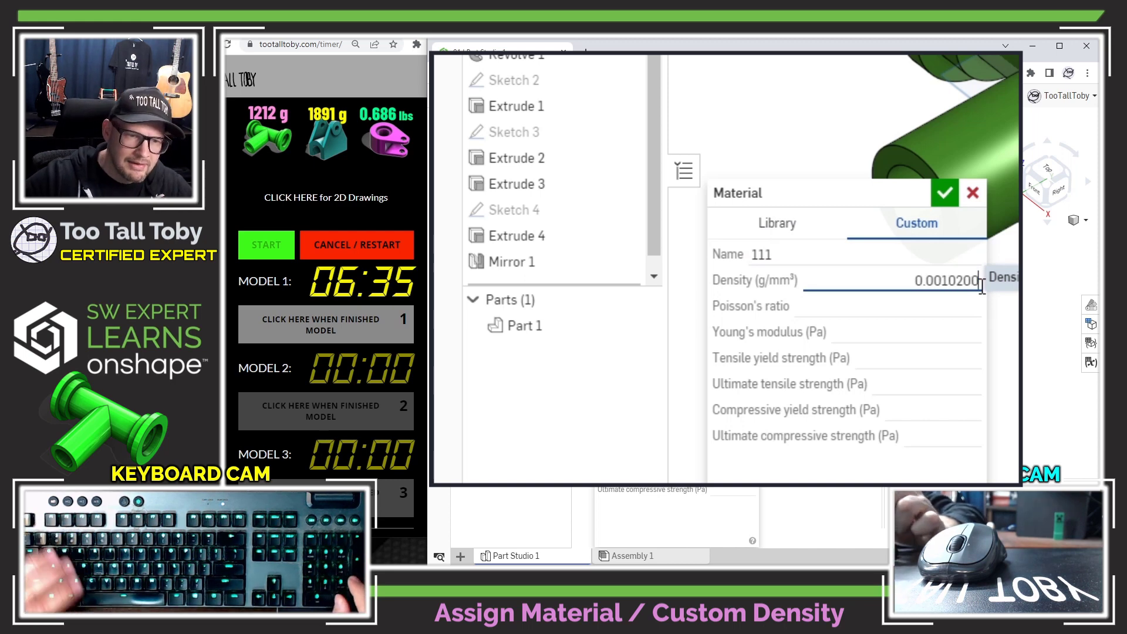
{"action": "left_click", "coordinate": [944, 195]}
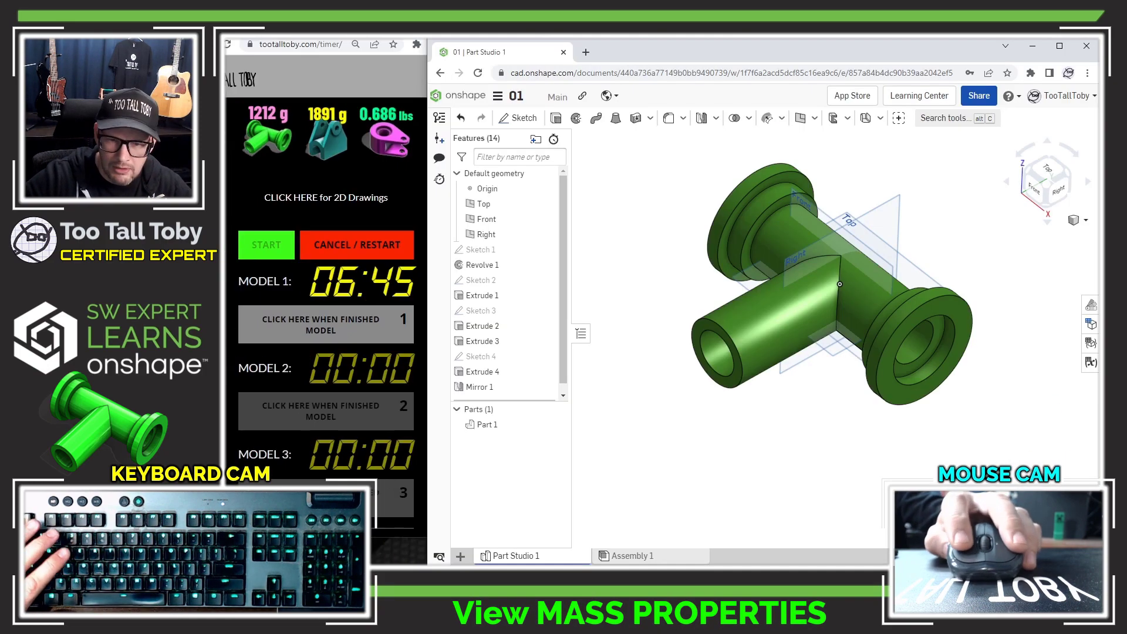
Step: Check Part 1's mass reads 1212.3 g, stop the Model 1 timer at 06:55, close the readout
{"action": "left_click", "coordinate": [1091, 343]}
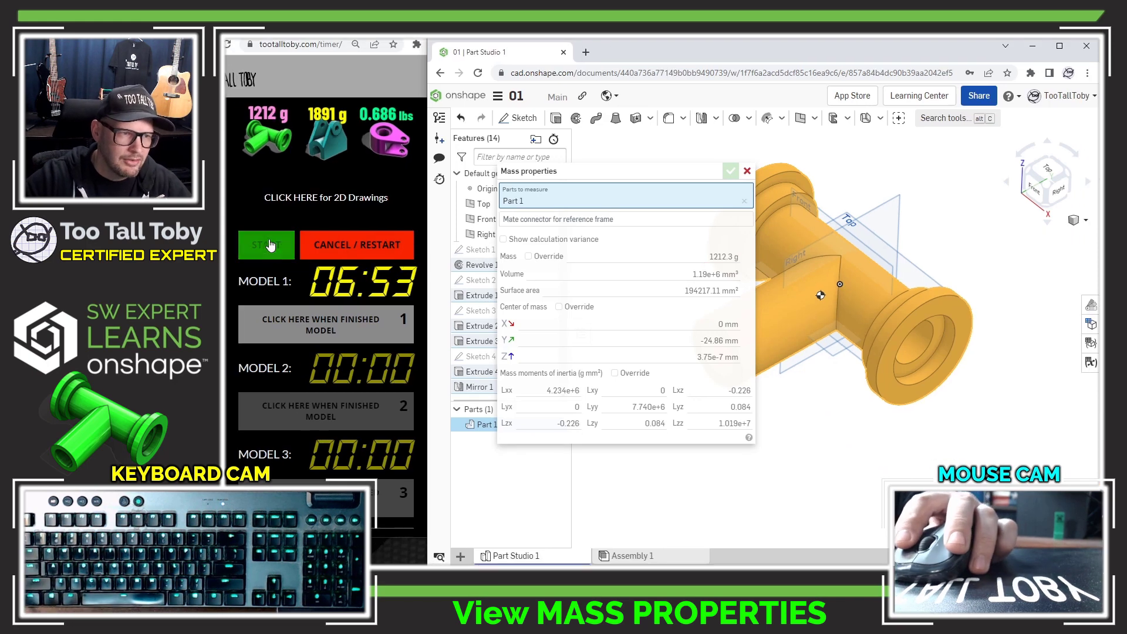
{"action": "left_click", "coordinate": [351, 330]}
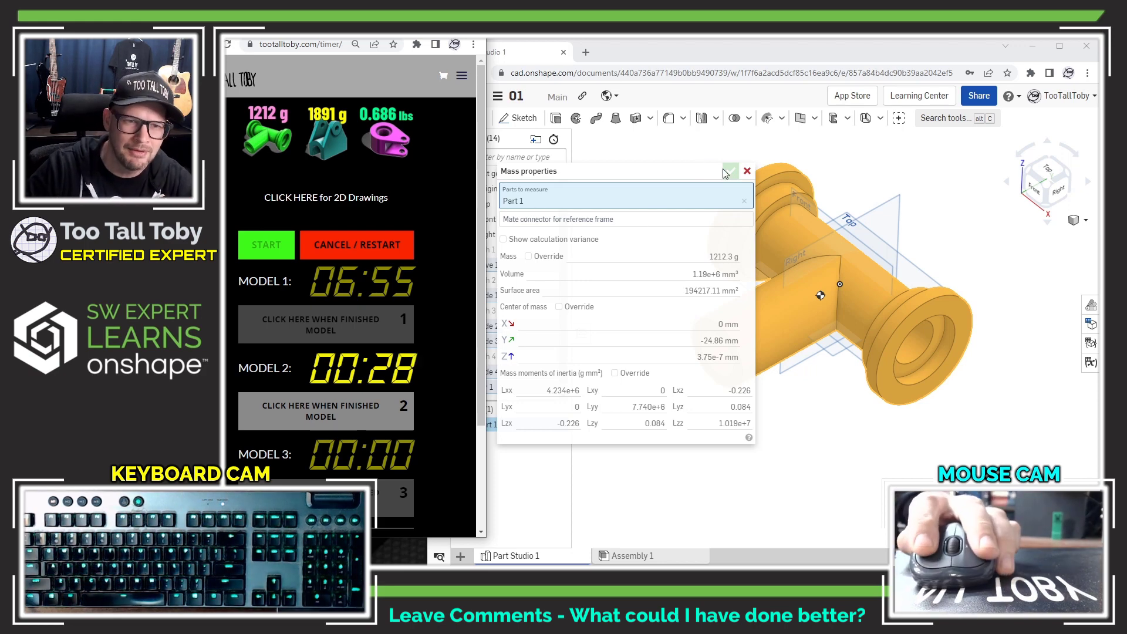
{"action": "left_click", "coordinate": [748, 171]}
{"action": "left_click", "coordinate": [715, 181]}
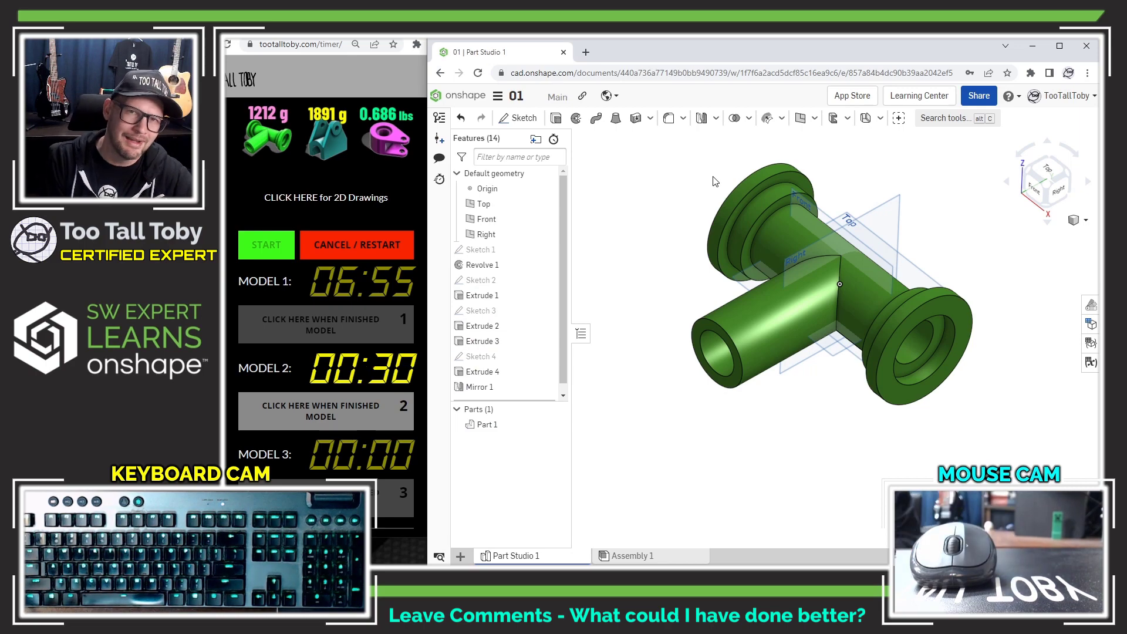